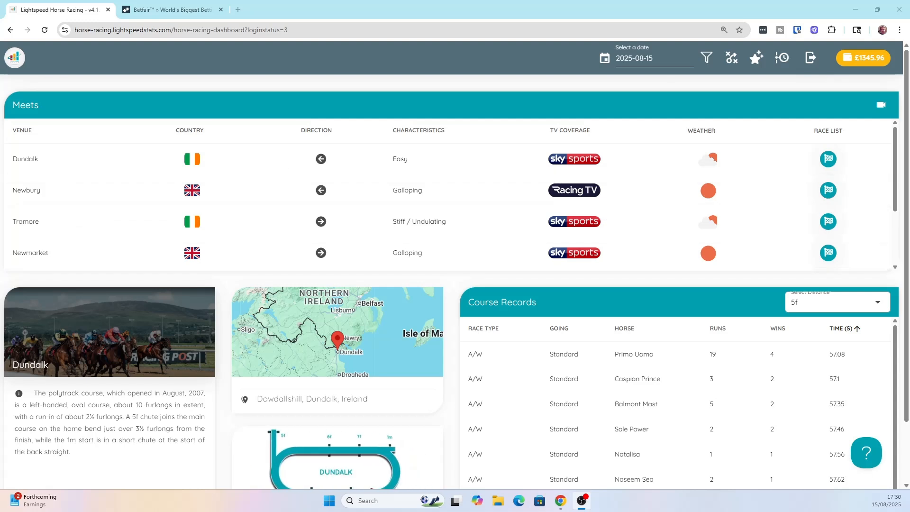
# Step: Open Dundalk's race list and the runner list for the 13:45 Irish EBF Auction Series Fillies Maiden
pyautogui.scroll(-1, 760, 201)
pyautogui.scroll(-1, 759, 201)
pyautogui.scroll(2, 758, 202)
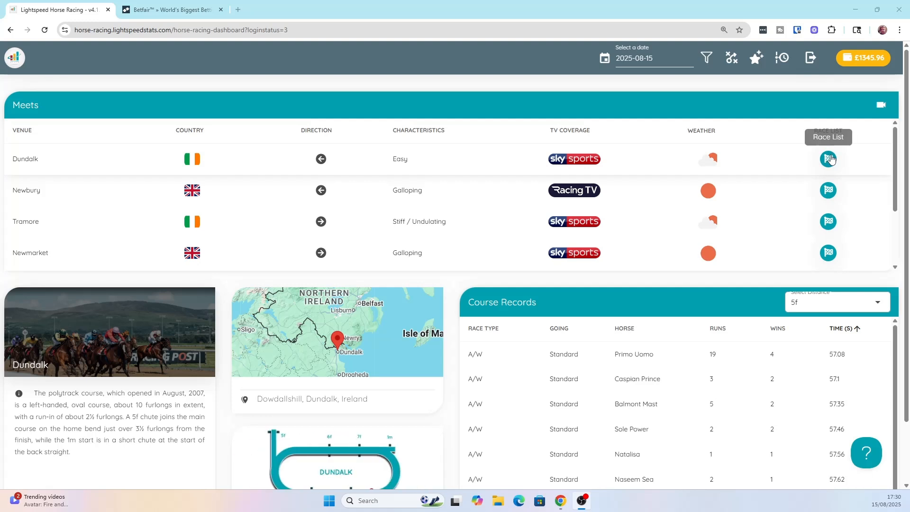
pyautogui.click(829, 159)
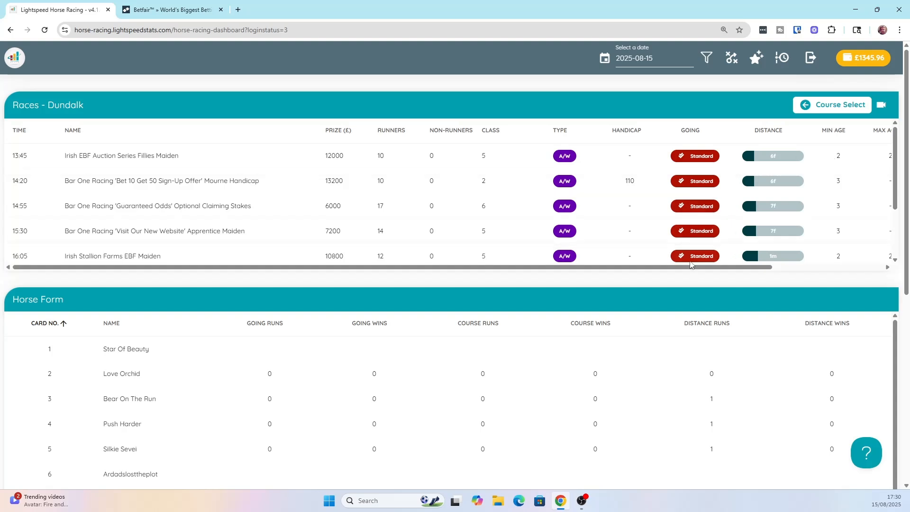
pyautogui.moveTo(620, 267); pyautogui.dragTo(748, 267)
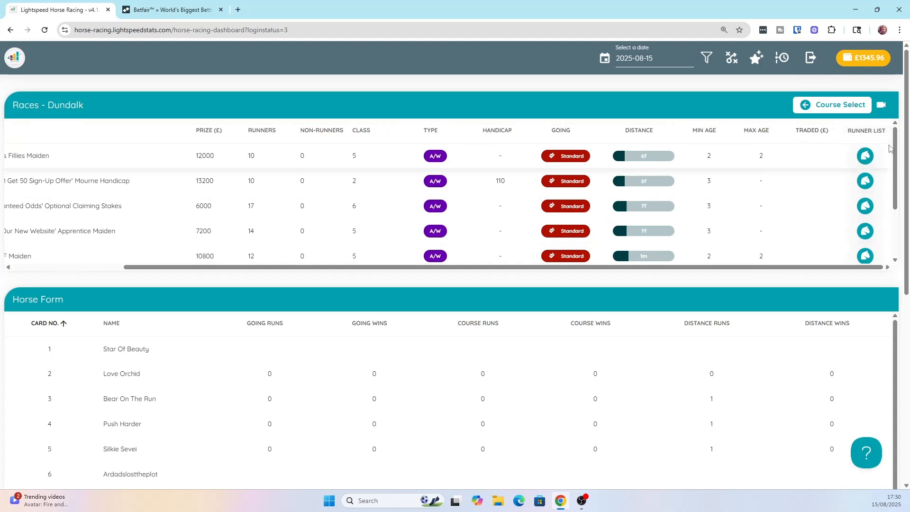
pyautogui.click(865, 158)
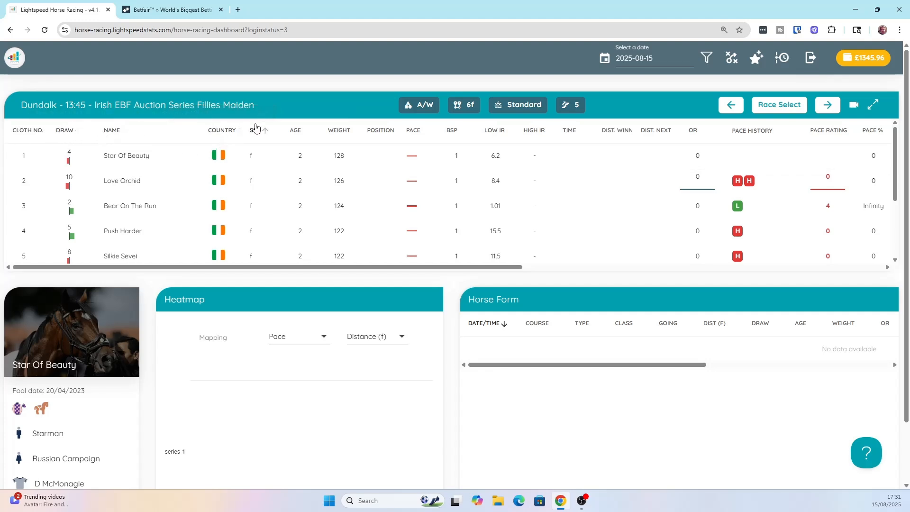
# Step: Sort the runners by weight in both directions, ending with the heaviest first
pyautogui.click(341, 135)
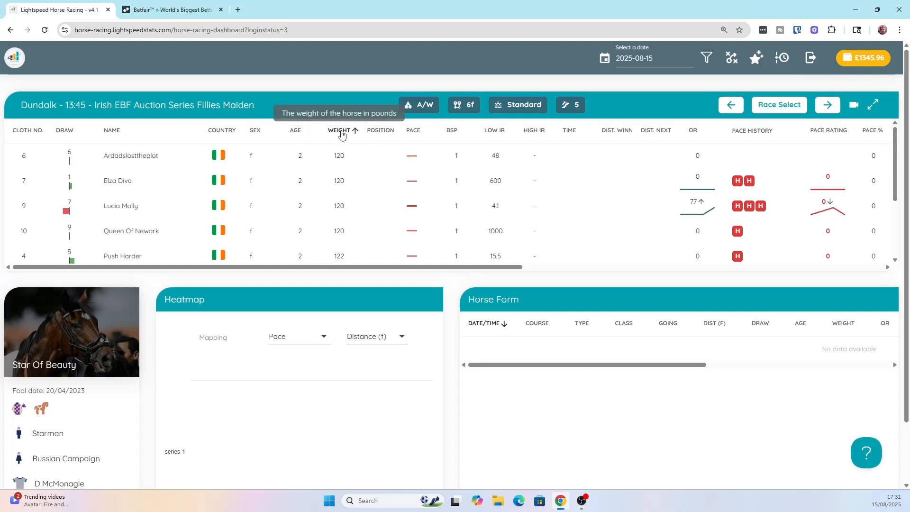
pyautogui.click(341, 135)
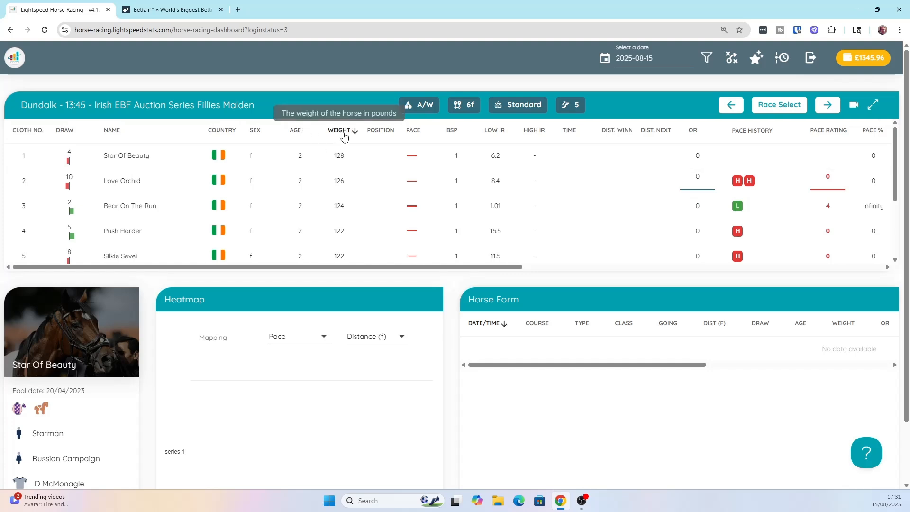
pyautogui.click(342, 135)
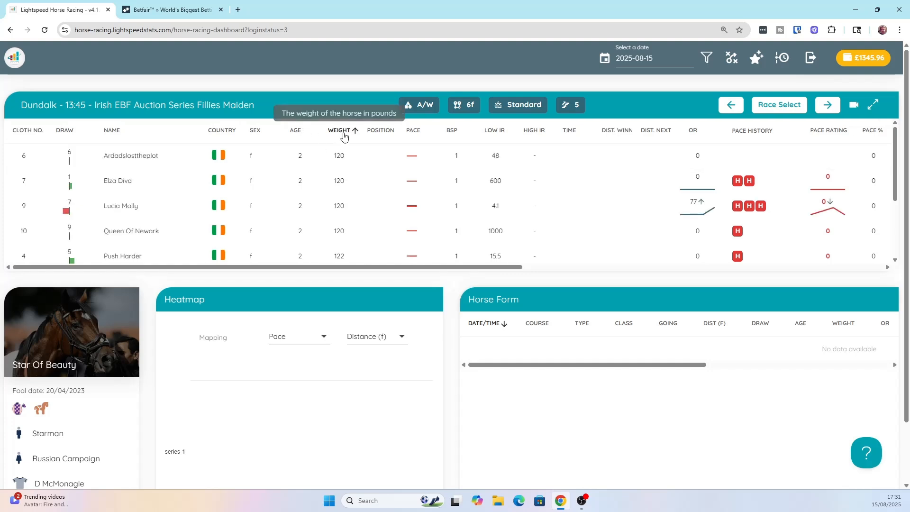
pyautogui.click(344, 136)
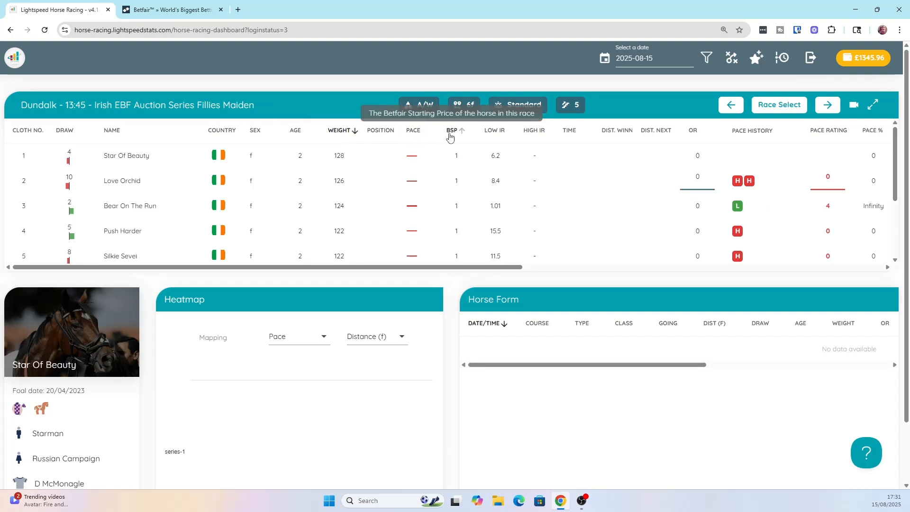
# Step: Advance through the Dundalk races to the 17:45 Friday Night Lights race
pyautogui.click(826, 106)
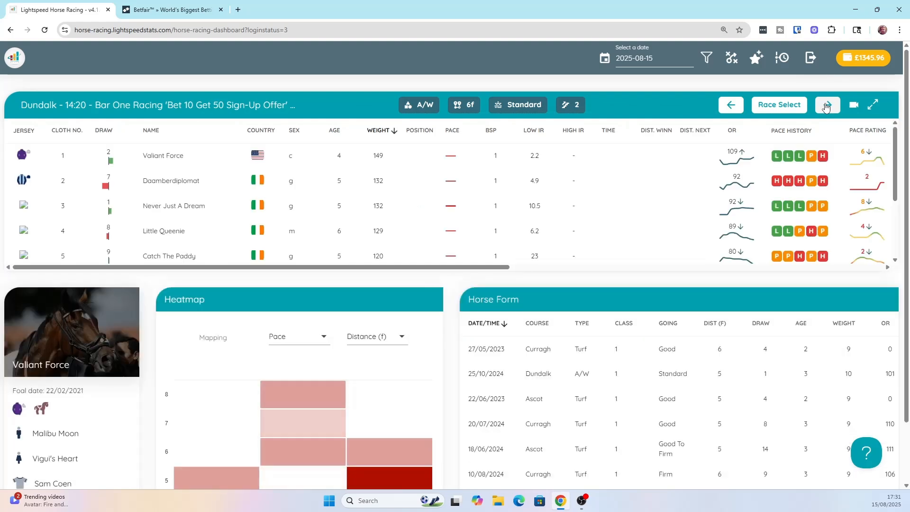
pyautogui.click(826, 106)
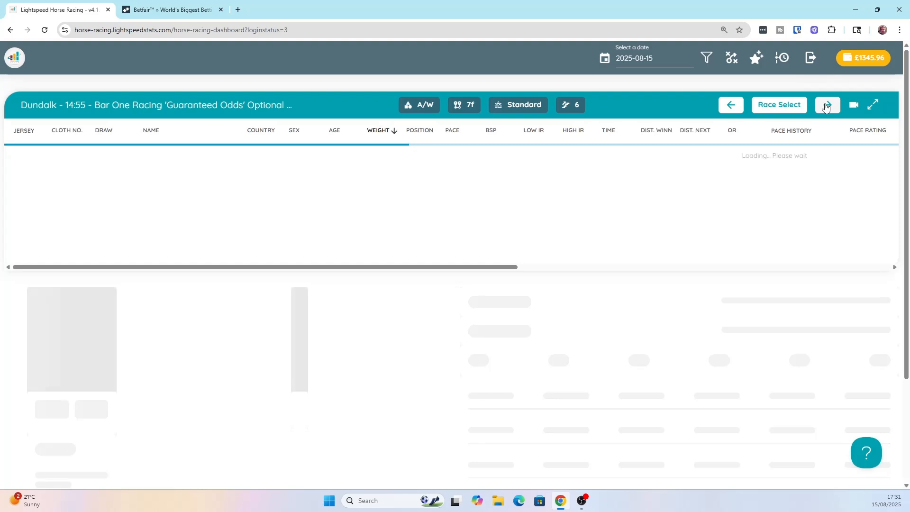
pyautogui.click(826, 106)
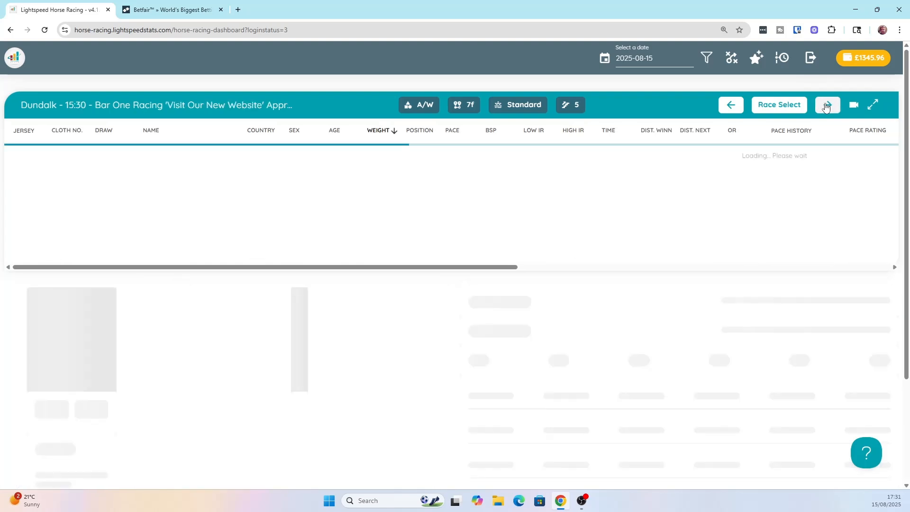
pyautogui.click(826, 106)
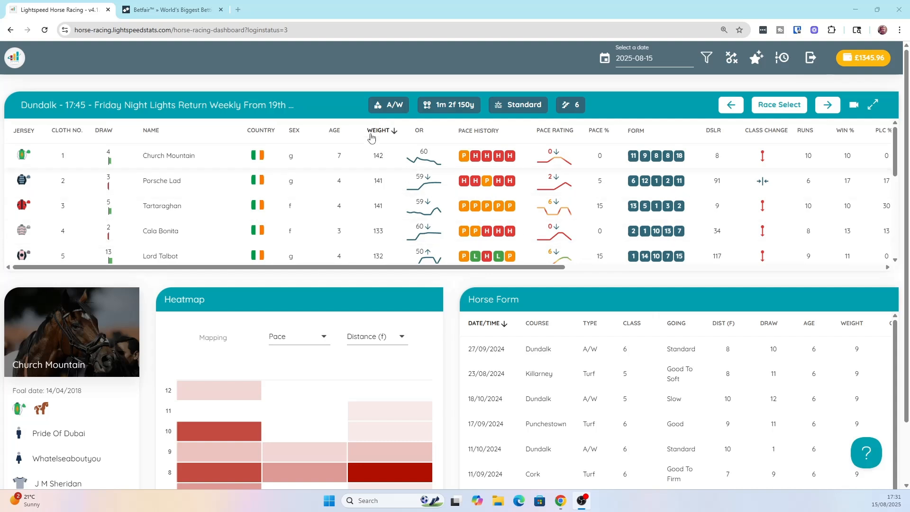
# Step: Sort the 17:45 runners by official rating, then by pace rating from highest to lowest
pyautogui.click(420, 131)
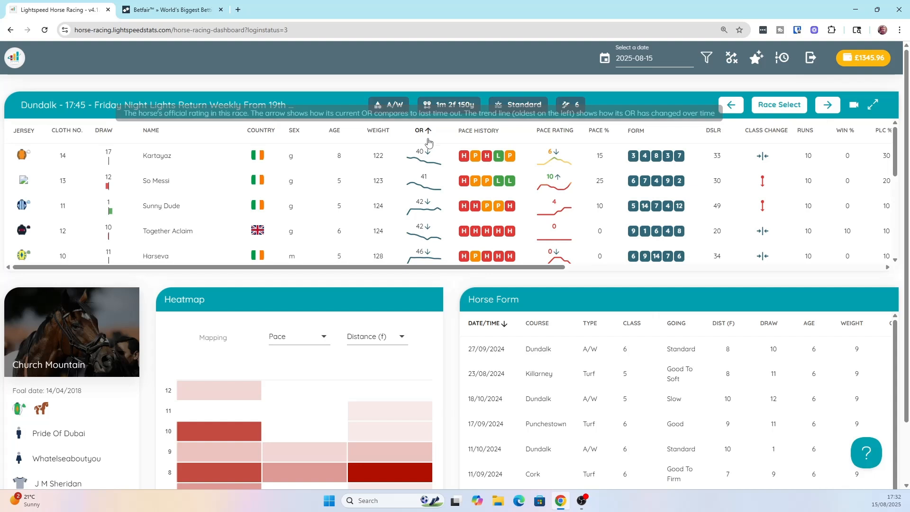
pyautogui.moveTo(490, 136)
pyautogui.moveTo(558, 134)
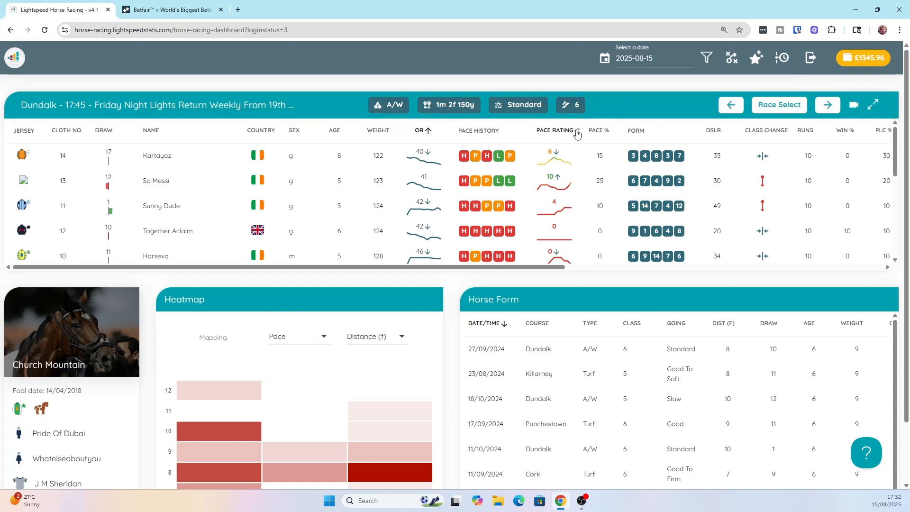
pyautogui.click(577, 134)
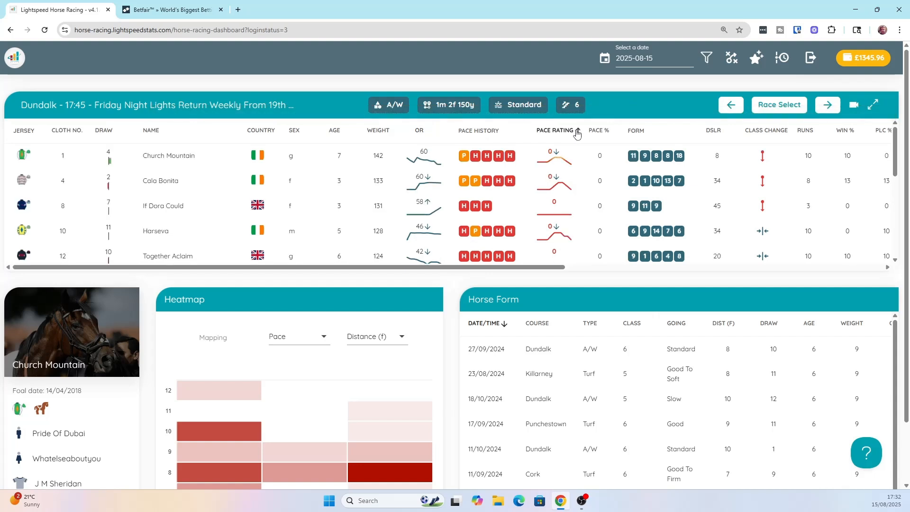
pyautogui.click(577, 134)
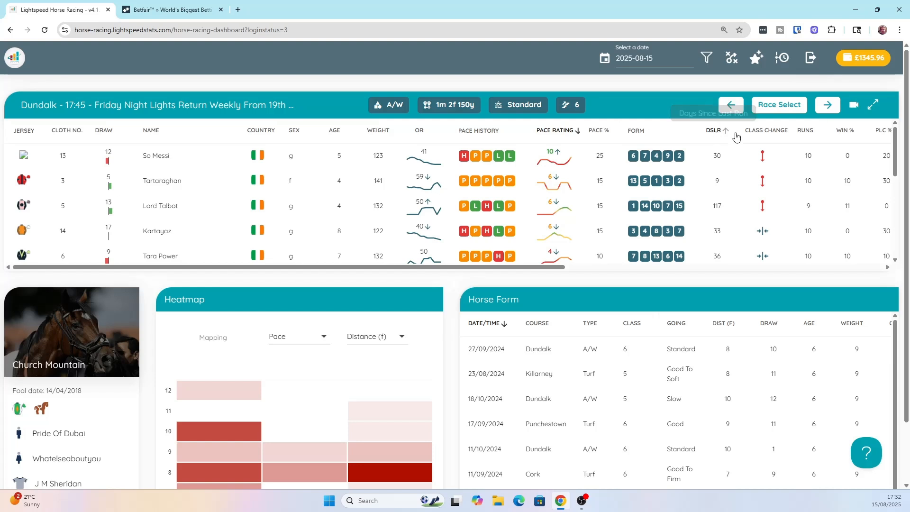
# Step: Sort the runners by DOB % from highest to lowest and view the Back, LTP and Lay price columns
pyautogui.moveTo(448, 268); pyautogui.dragTo(654, 253)
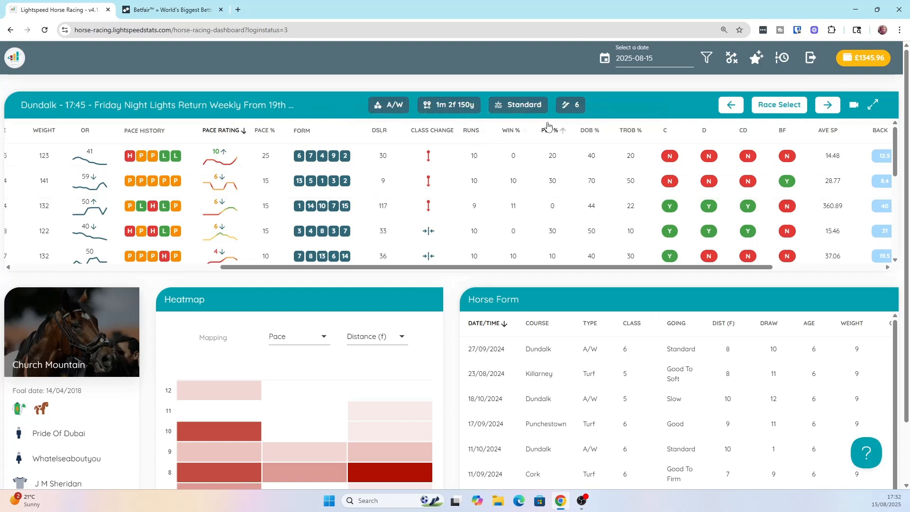
pyautogui.click(584, 131)
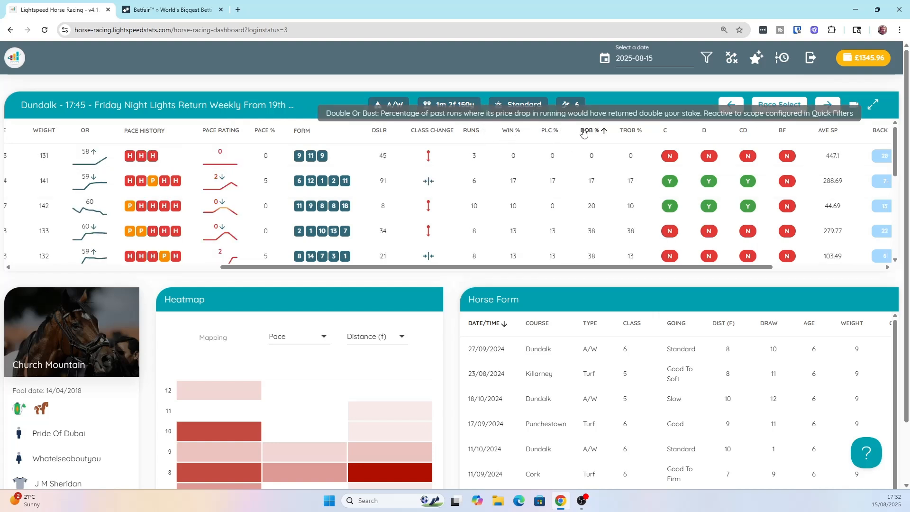
pyautogui.click(584, 132)
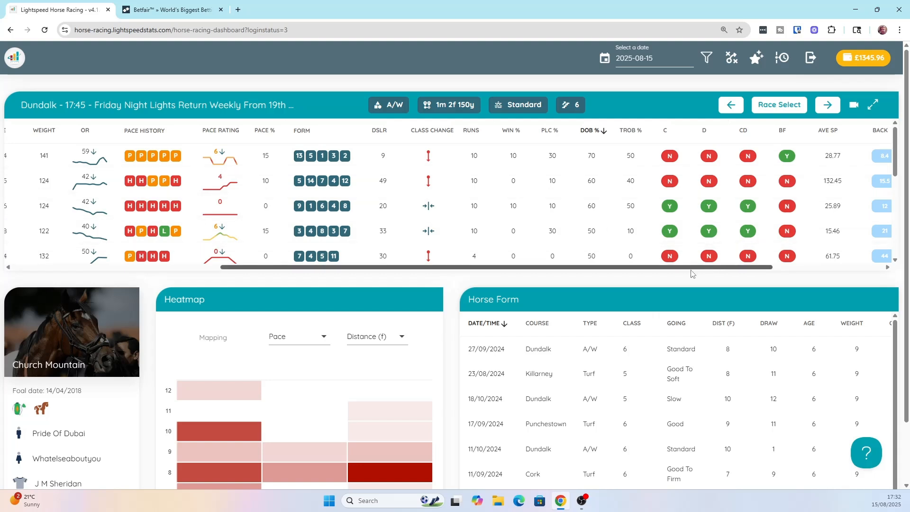
pyautogui.hscroll(3, 691, 270)
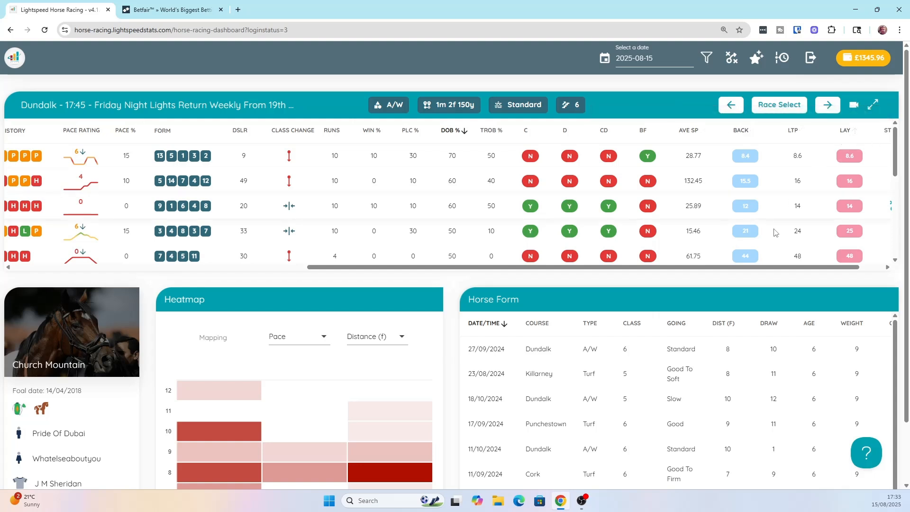
pyautogui.moveTo(783, 267)
pyautogui.mouseDown()
pyautogui.moveTo(806, 264)
pyautogui.moveTo(766, 264)
pyautogui.mouseUp()
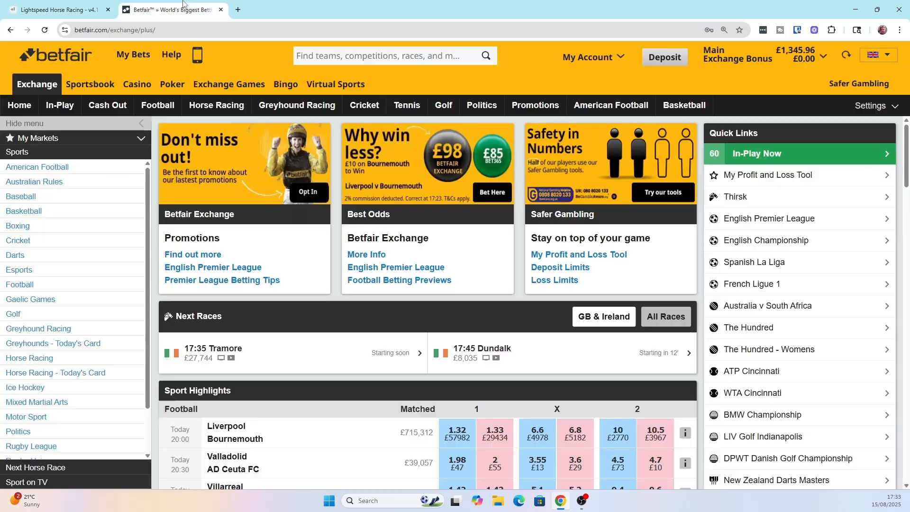
# Step: Switch to the Betfair Exchange and open the 17:45 Dundalk win market from today's horse racing card
pyautogui.click(182, 7)
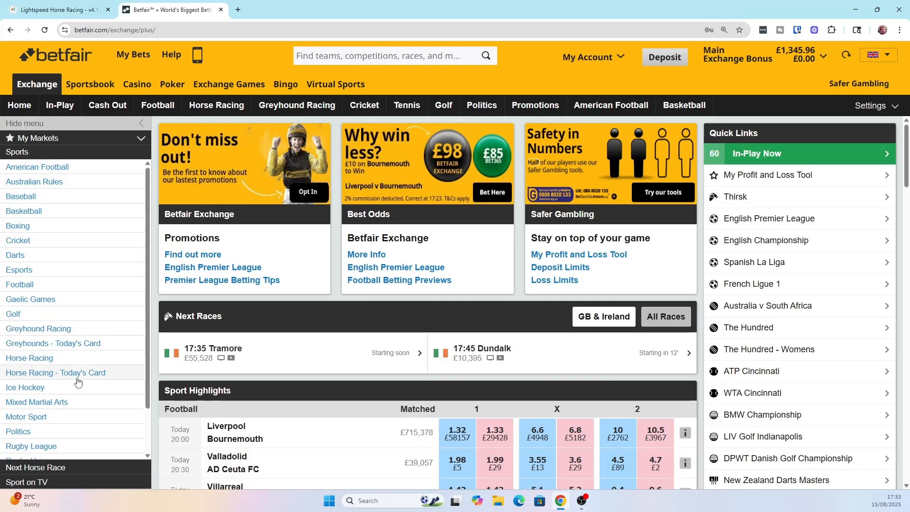
pyautogui.click(77, 375)
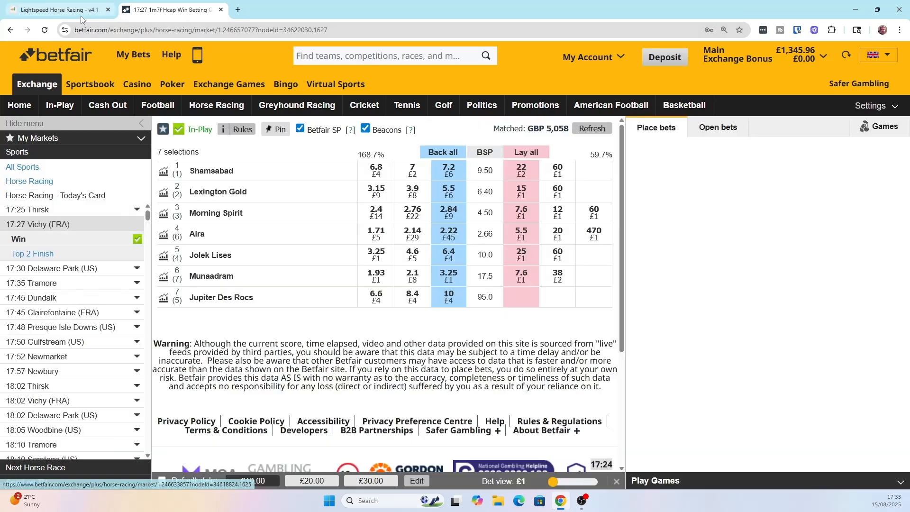
pyautogui.click(57, 301)
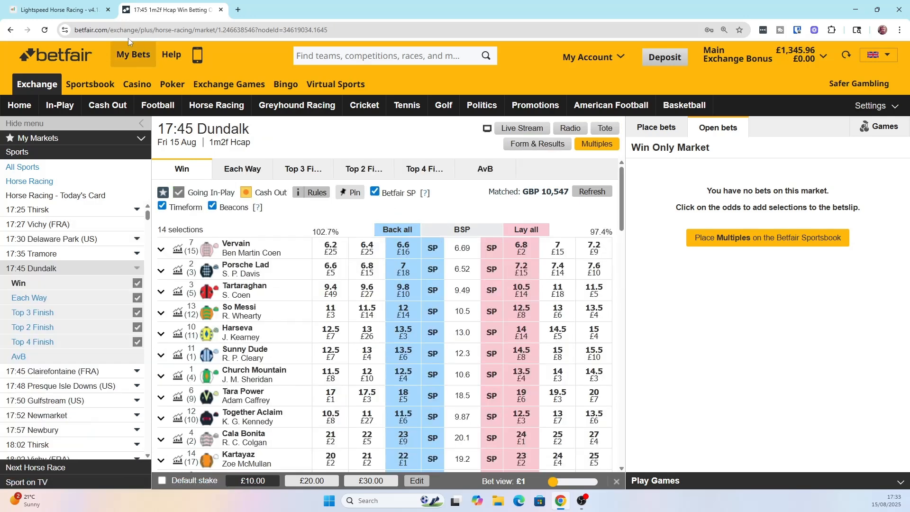
# Step: Compare the Betfair market's prices with the Lightspeed runner table, ending on the Lightspeed dashboard
pyautogui.click(49, 3)
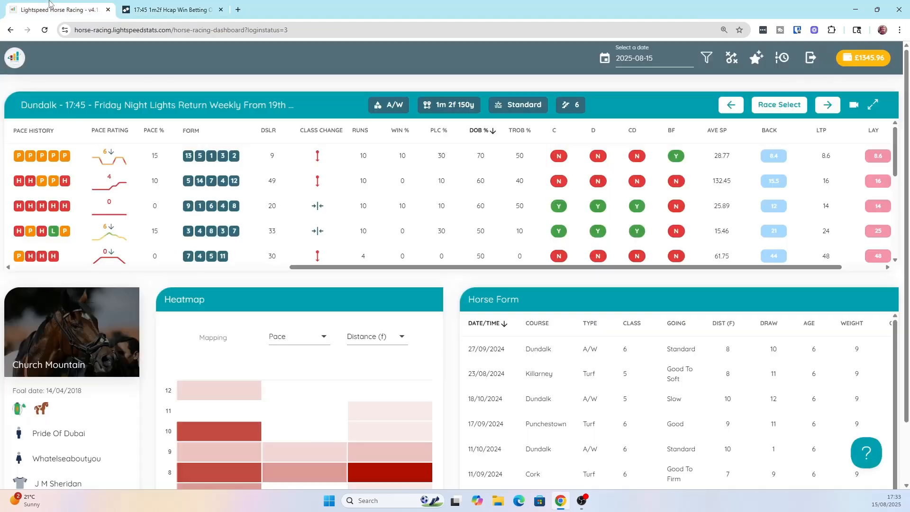
pyautogui.click(142, 12)
pyautogui.click(69, 13)
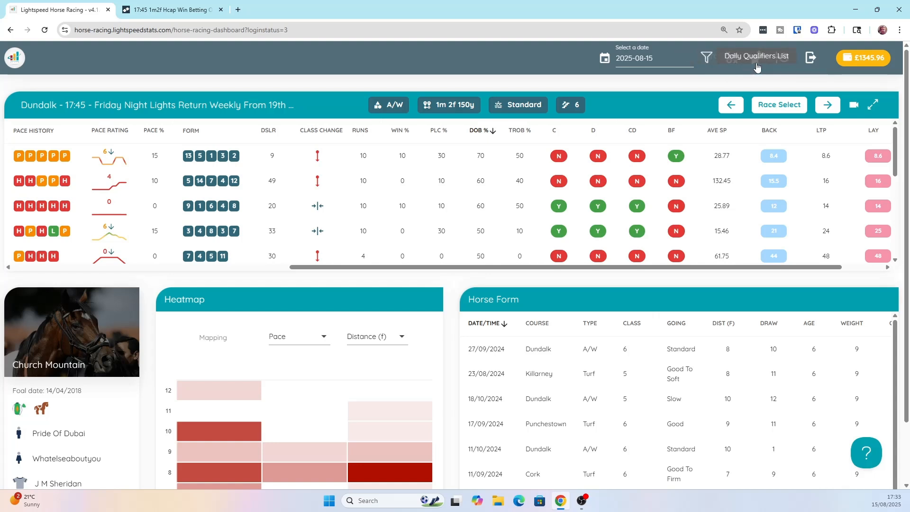
# Step: Set the course in the Quick Filters to Dundalk
pyautogui.click(704, 66)
pyautogui.click(713, 117)
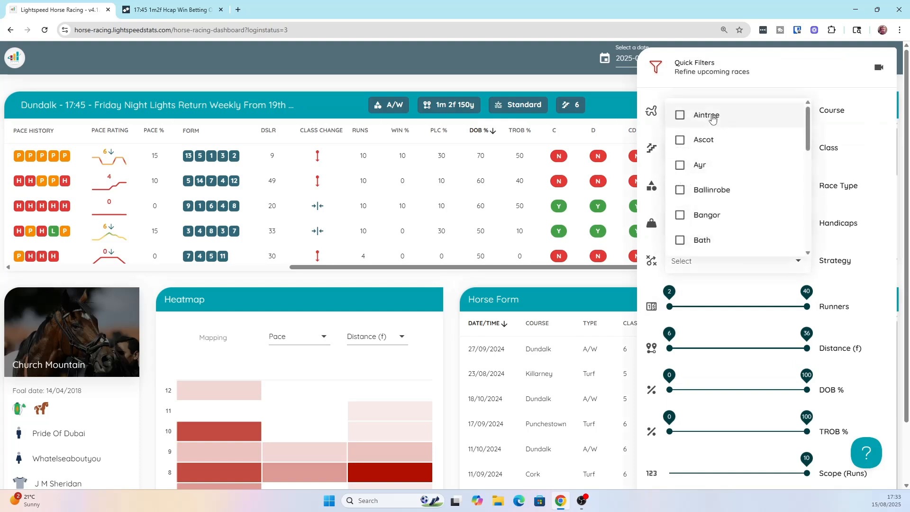
pyautogui.scroll(-5, 739, 187)
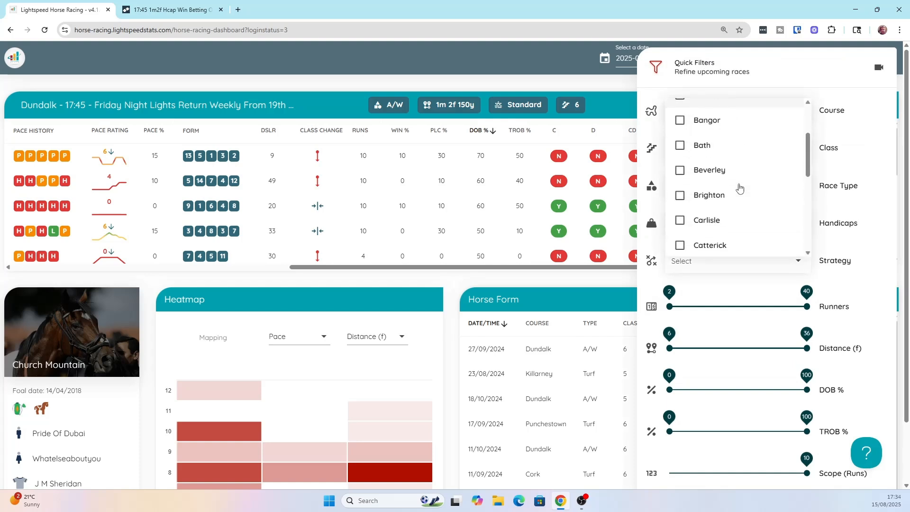
pyautogui.scroll(-3, 739, 223)
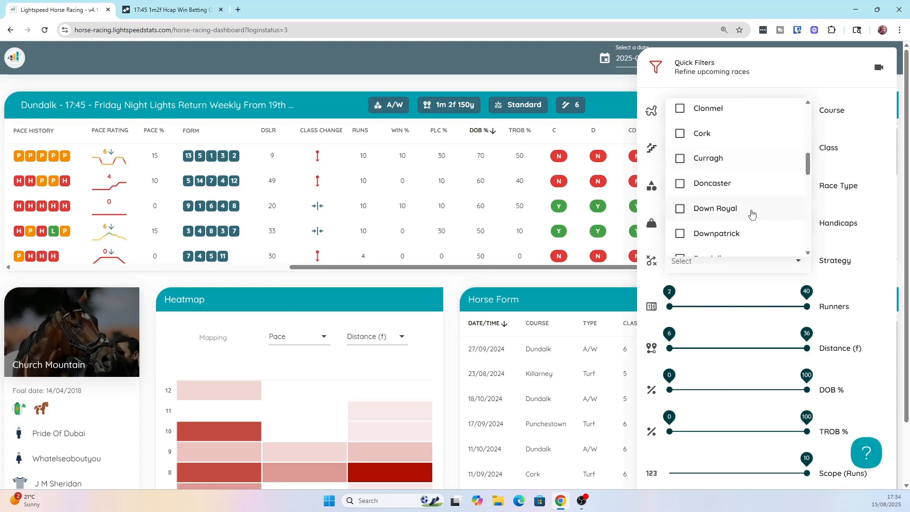
pyautogui.scroll(-3, 726, 178)
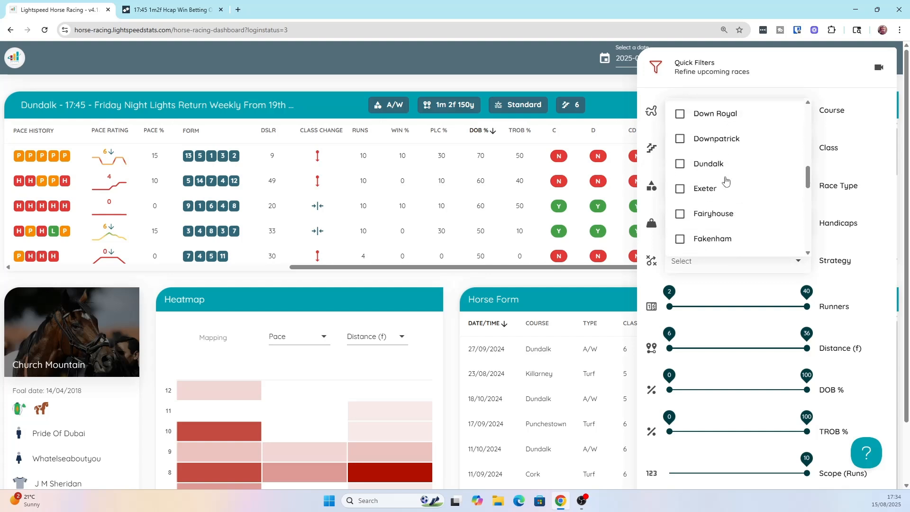
pyautogui.click(703, 169)
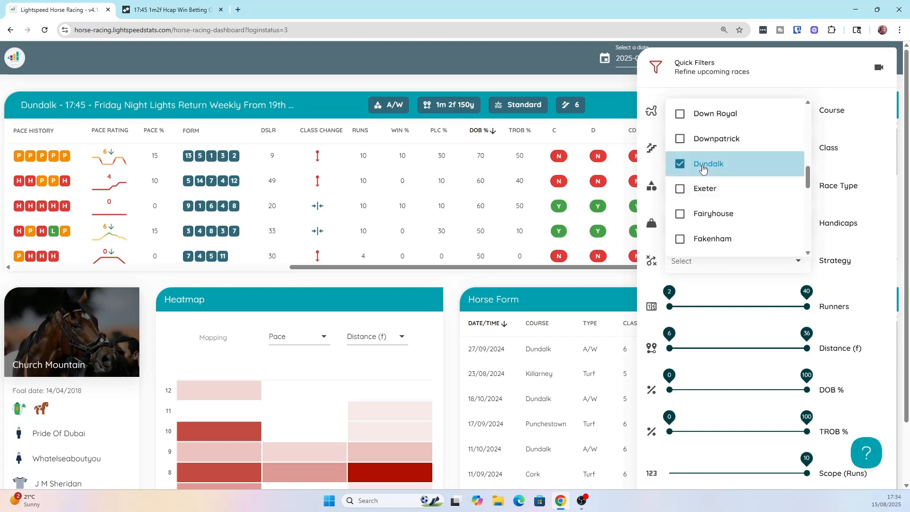
pyautogui.click(846, 70)
# Step: Limit the Quick Filters to class 4 races
pyautogui.click(740, 152)
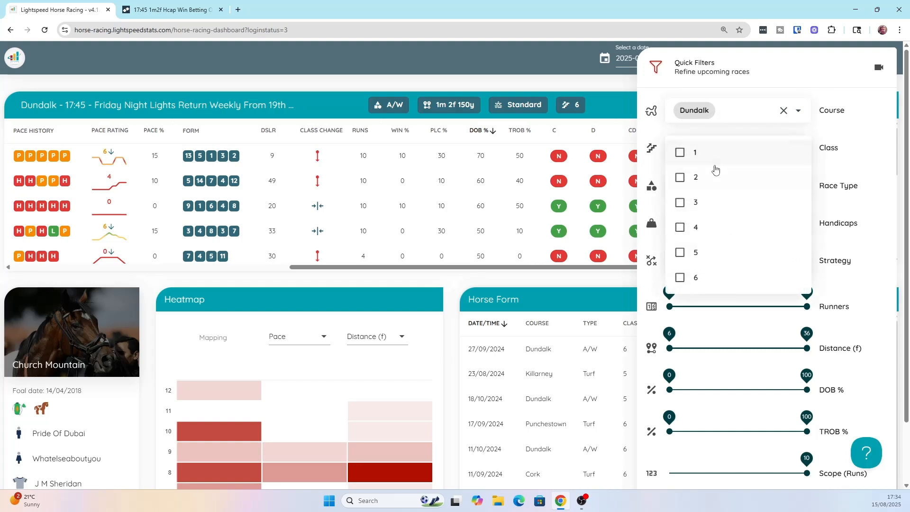
pyautogui.click(681, 226)
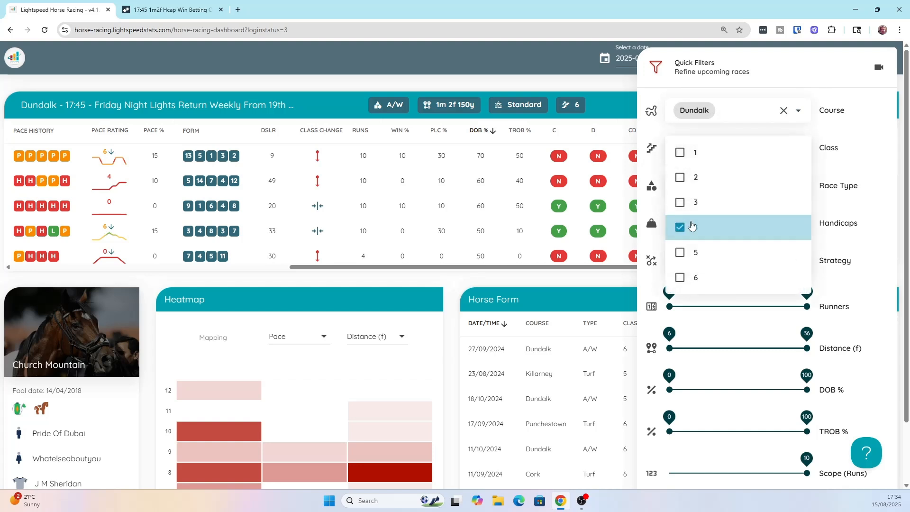
pyautogui.click(865, 158)
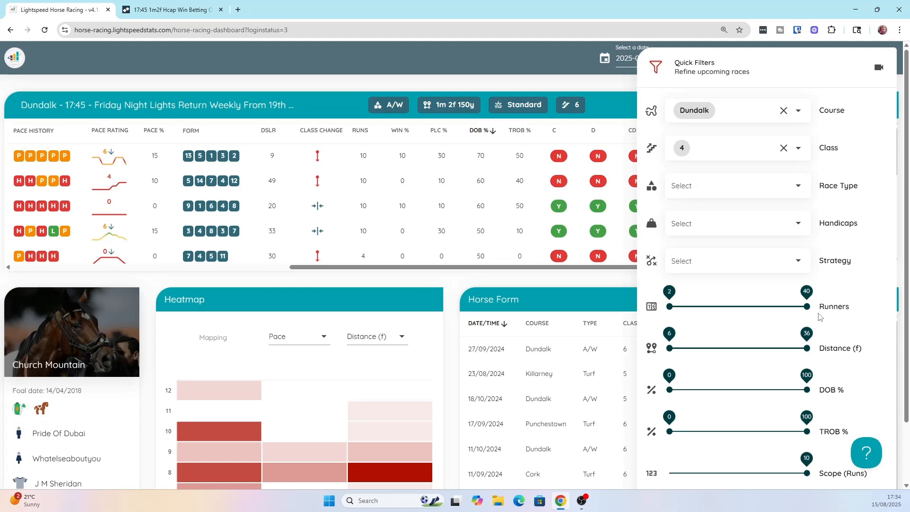
pyautogui.scroll(-2, 821, 317)
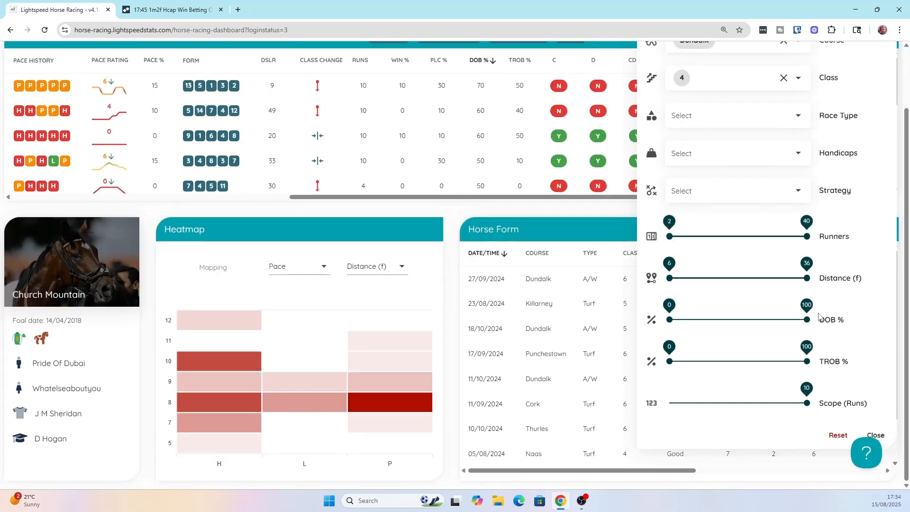
# Step: Close the Quick Filters and look through the races in the Daily Qualifiers List
pyautogui.click(880, 436)
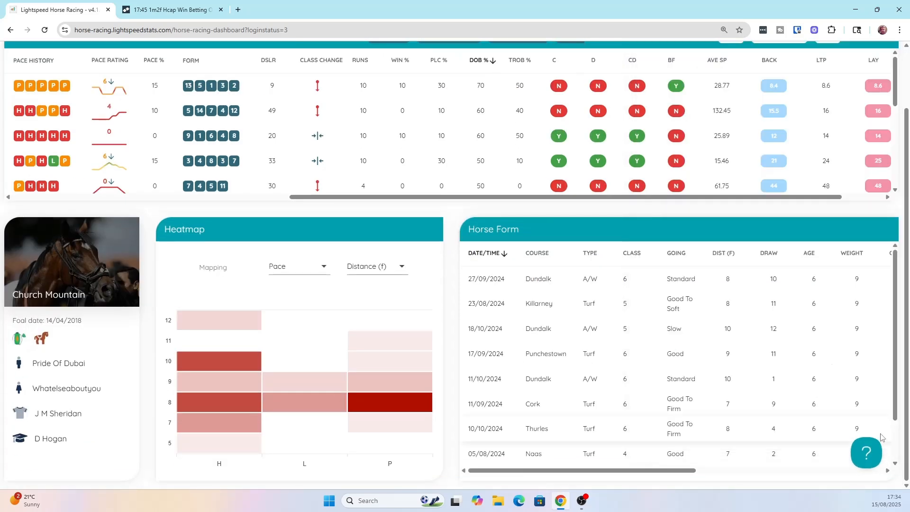
pyautogui.scroll(2, 768, 259)
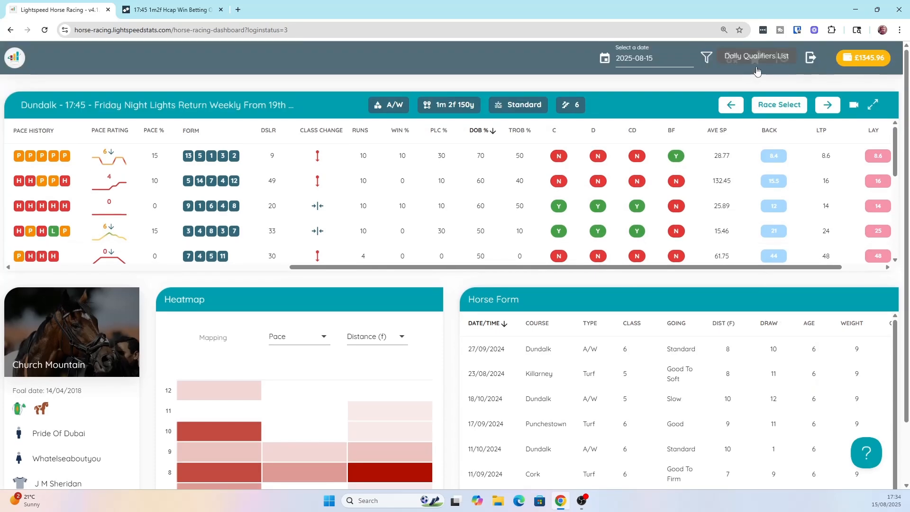
pyautogui.click(757, 71)
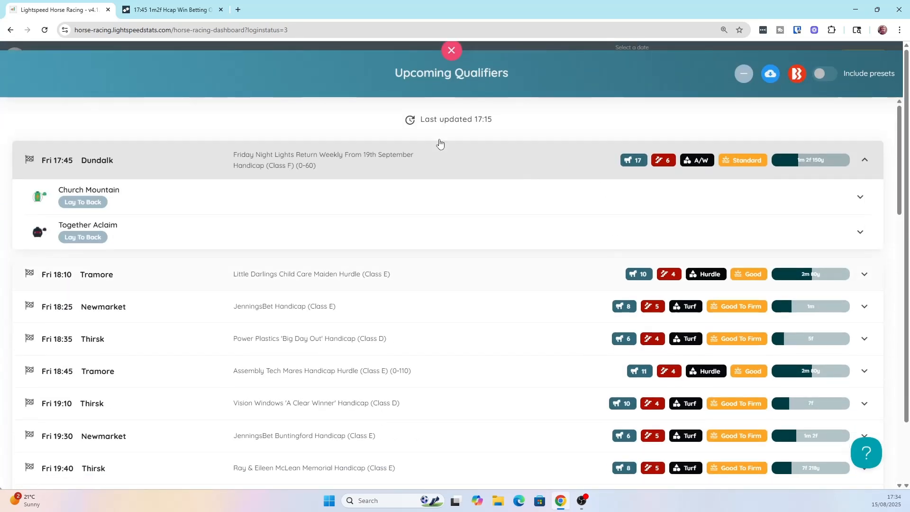
pyautogui.scroll(-9, 499, 228)
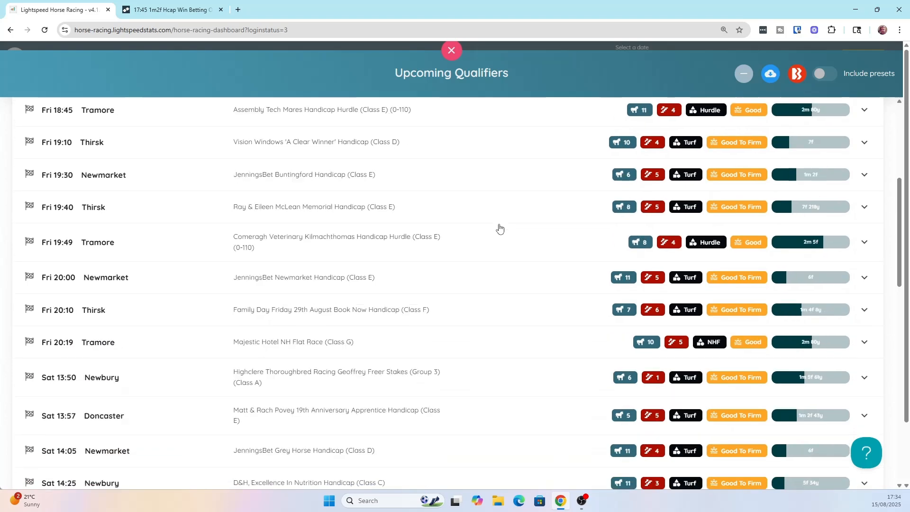
pyautogui.scroll(-11, 499, 228)
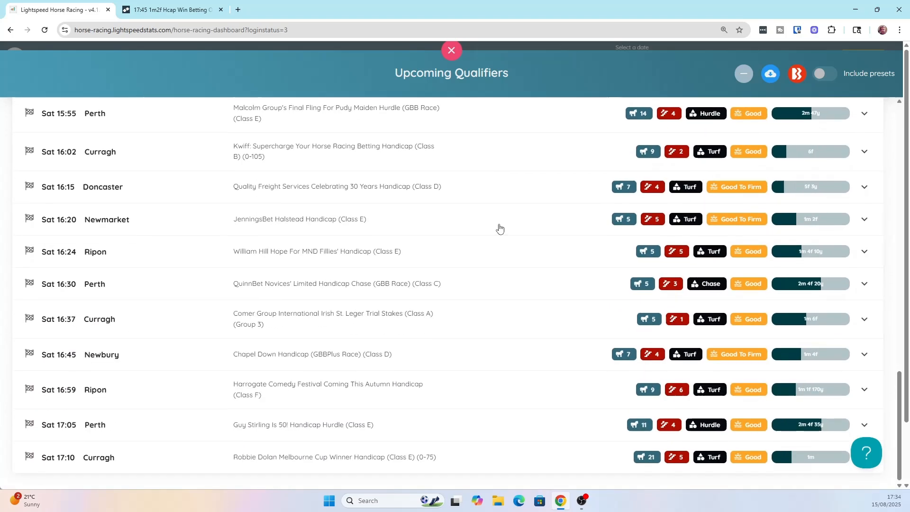
pyautogui.scroll(7, 499, 228)
pyautogui.scroll(13, 499, 229)
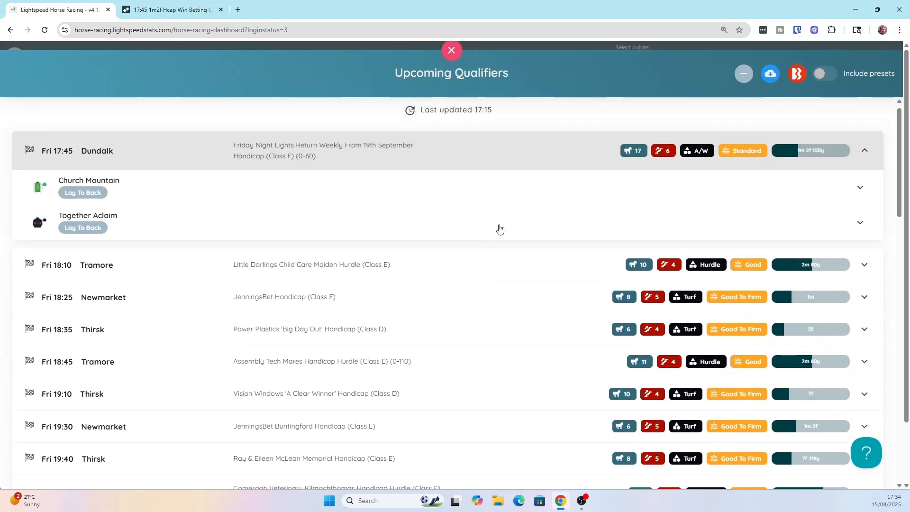
# Step: Expand the 18:10 Tramore race to review its qualifying horses and their strategies, closing the Upcoming Qualifiers list when done
pyautogui.click(139, 256)
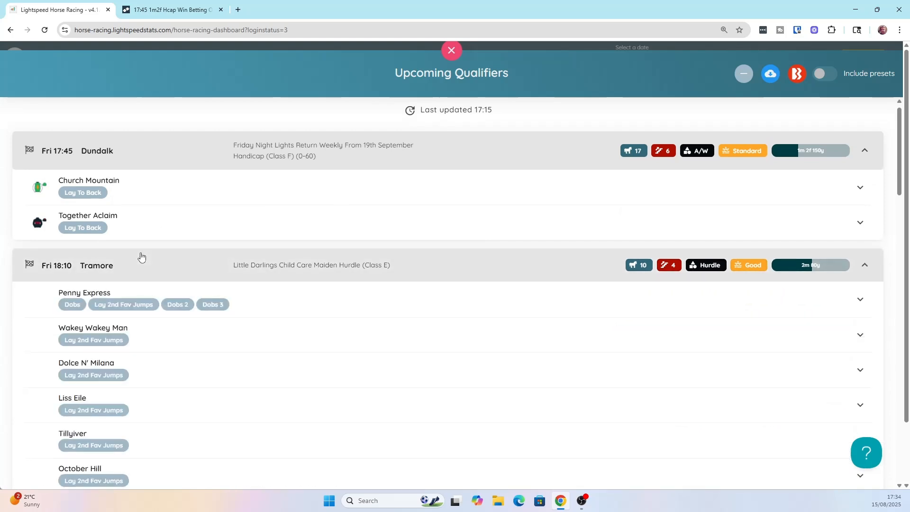
pyautogui.scroll(-4, 397, 282)
pyautogui.scroll(2, 398, 282)
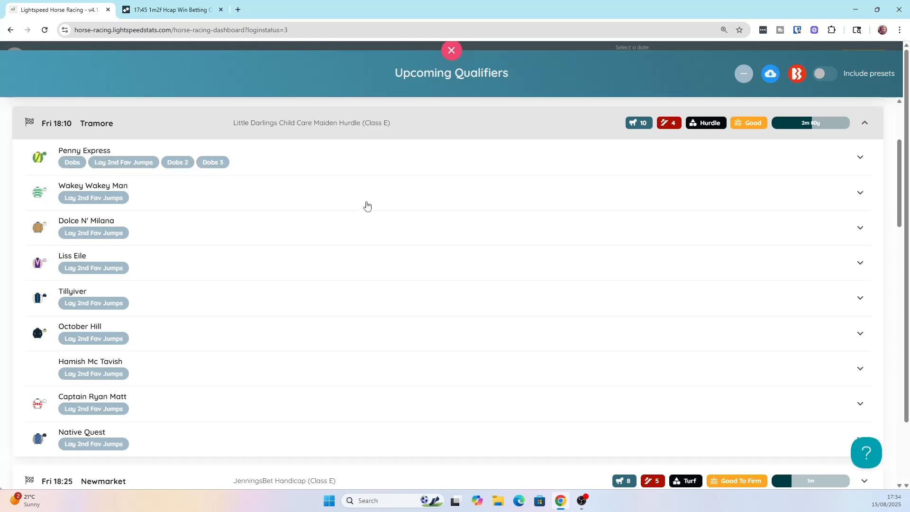
pyautogui.click(450, 52)
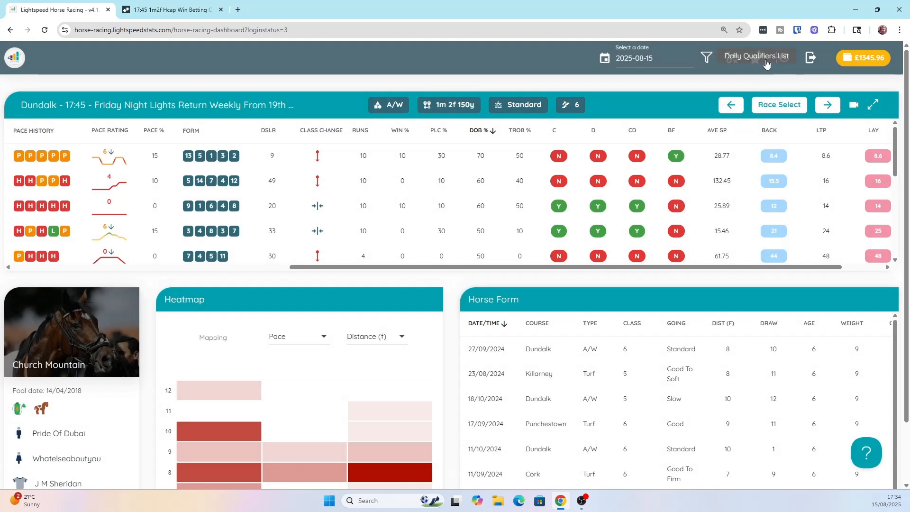
# Step: Open the Strategy Builder and create a new strategy in the Strategies Bunker
pyautogui.click(735, 59)
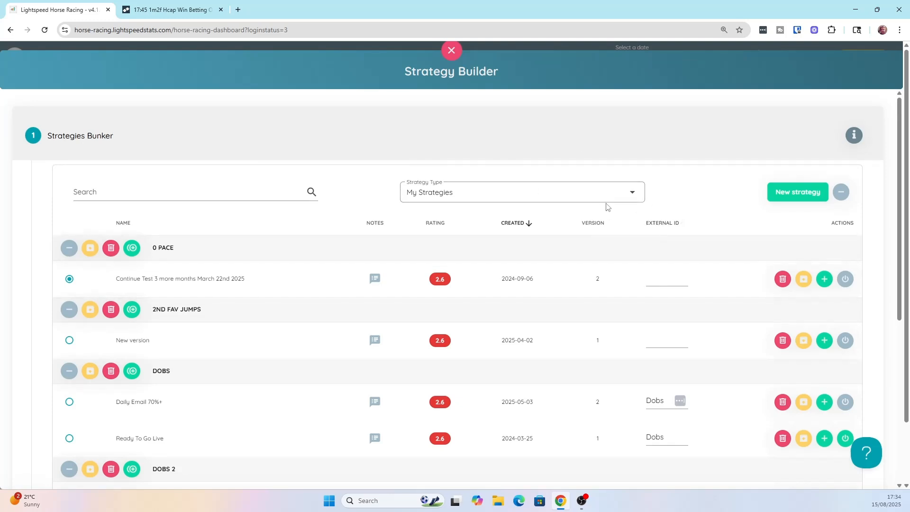
pyautogui.scroll(-3, 607, 207)
pyautogui.scroll(2, 607, 207)
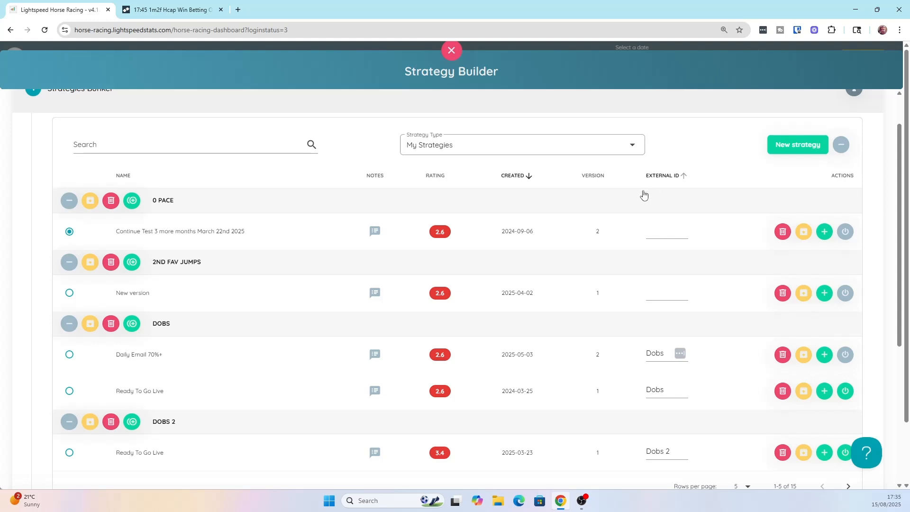
pyautogui.scroll(1, 643, 196)
pyautogui.scroll(-1, 708, 203)
pyautogui.click(786, 148)
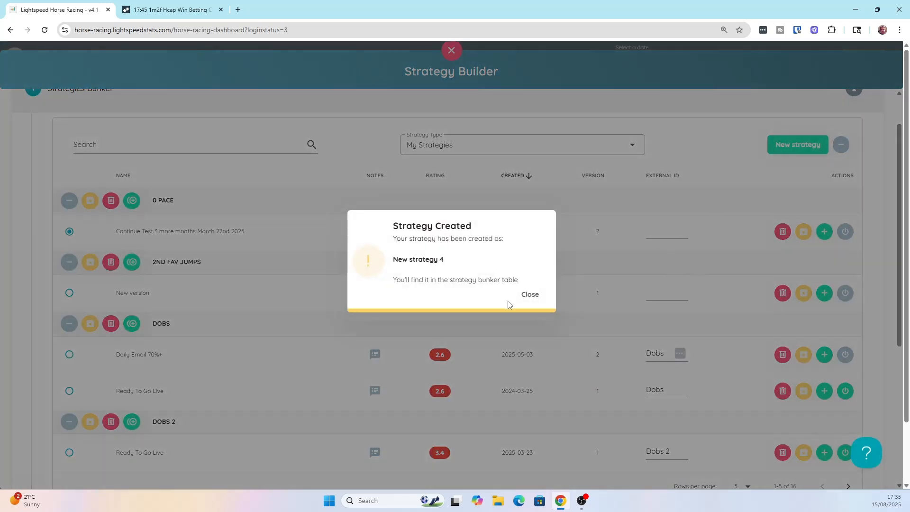
pyautogui.click(535, 296)
# Step: Find New strategy 4 in the Strategies Bunker table and select its new version
pyautogui.scroll(-3, 778, 351)
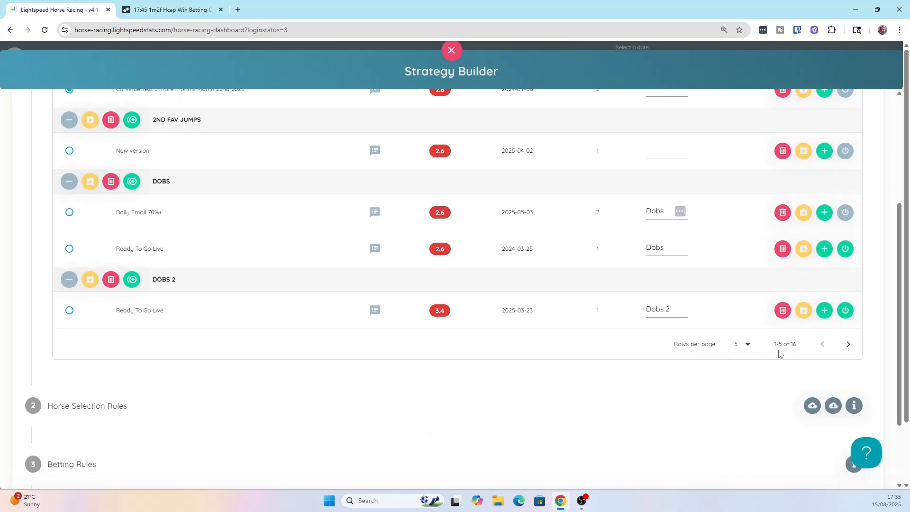
pyautogui.click(845, 346)
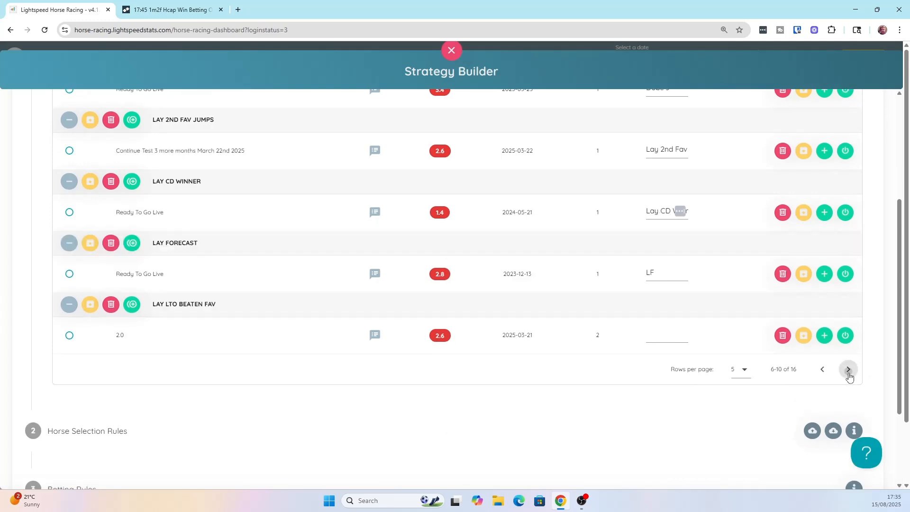
pyautogui.click(848, 369)
pyautogui.scroll(3, 654, 341)
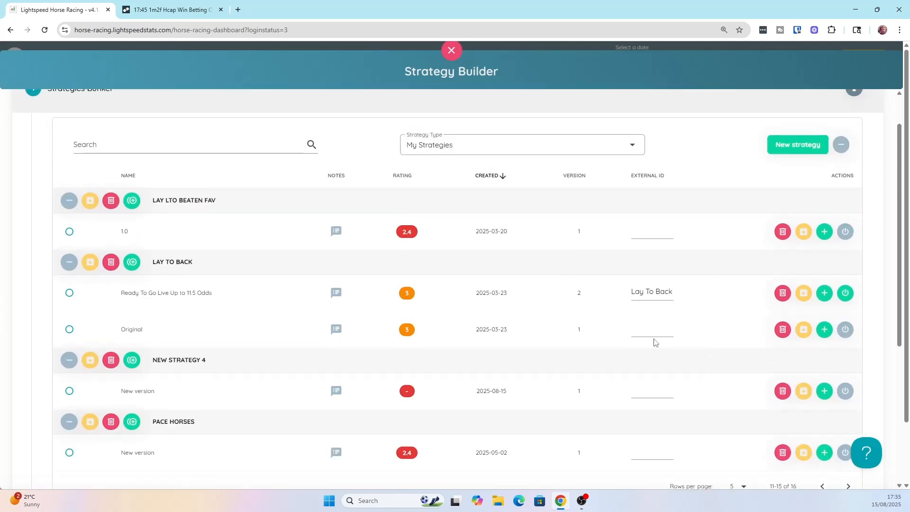
pyautogui.click(70, 391)
# Step: Return to the Strategies Bunker and list the Presets strategies from their first page of results
pyautogui.click(210, 143)
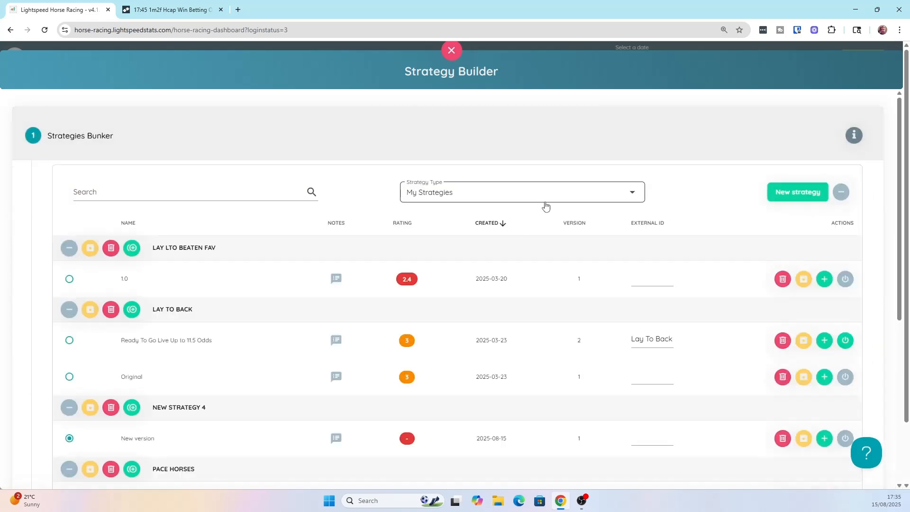
pyautogui.click(545, 195)
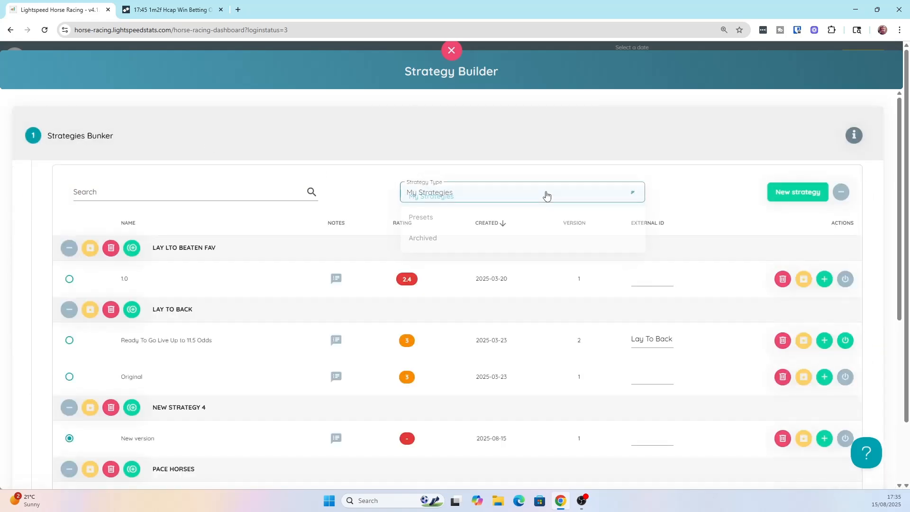
pyautogui.click(461, 218)
pyautogui.scroll(-2, 473, 247)
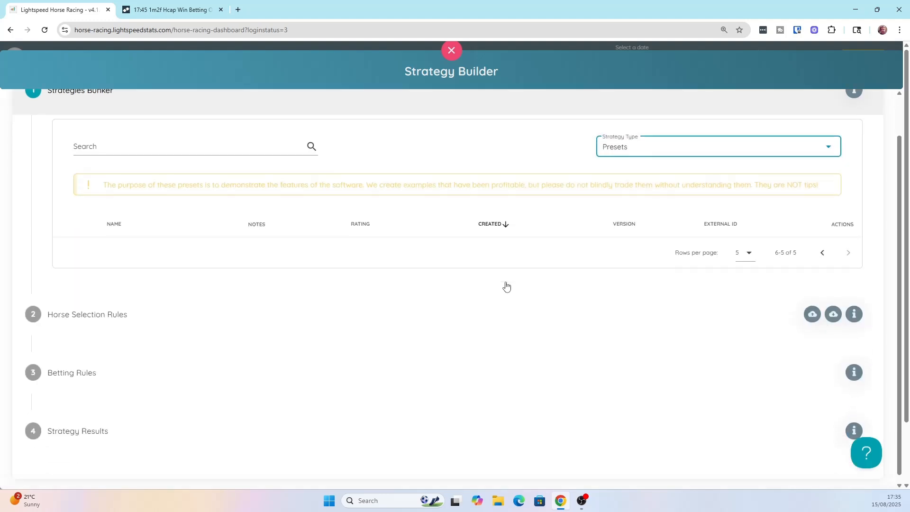
pyautogui.click(829, 251)
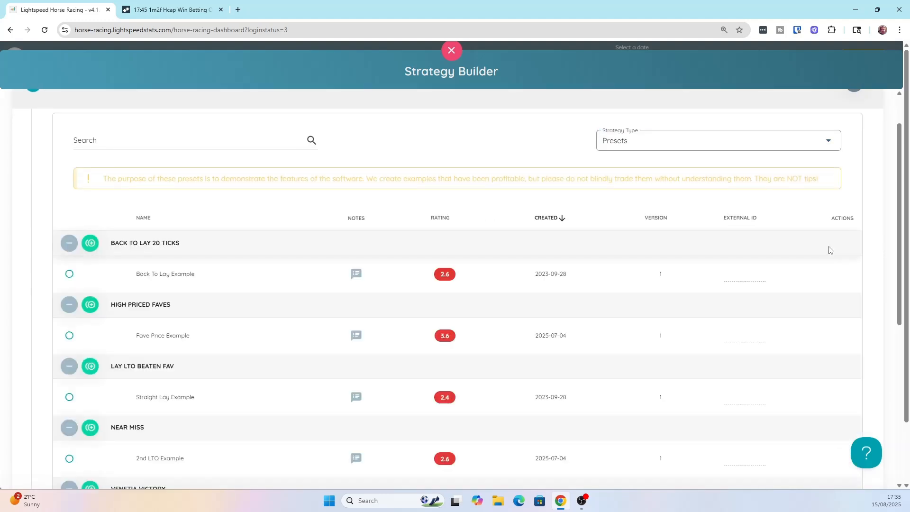
pyautogui.scroll(-2, 359, 281)
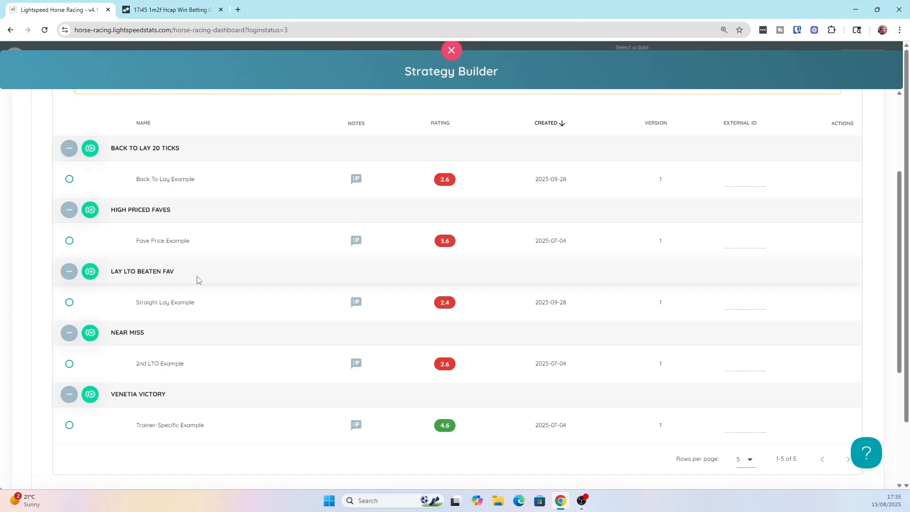
# Step: Load the Back To Lay Example preset and examine its horse selection rules and rule groups
pyautogui.click(72, 185)
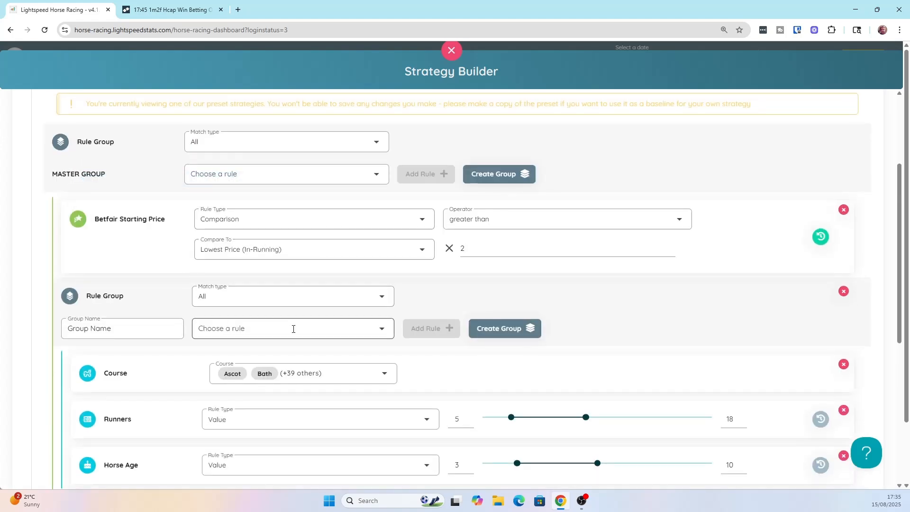
pyautogui.scroll(-1, 294, 329)
pyautogui.scroll(-5, 293, 331)
pyautogui.scroll(7, 293, 331)
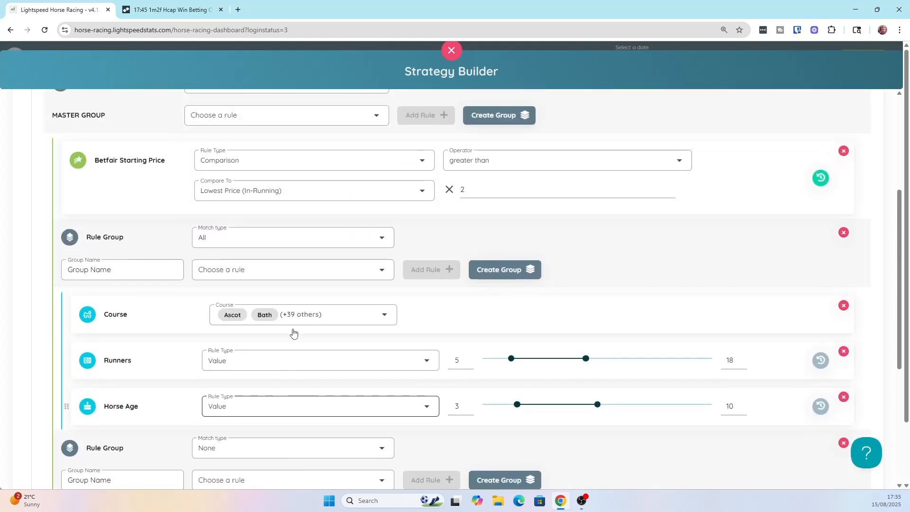
pyautogui.scroll(1, 294, 333)
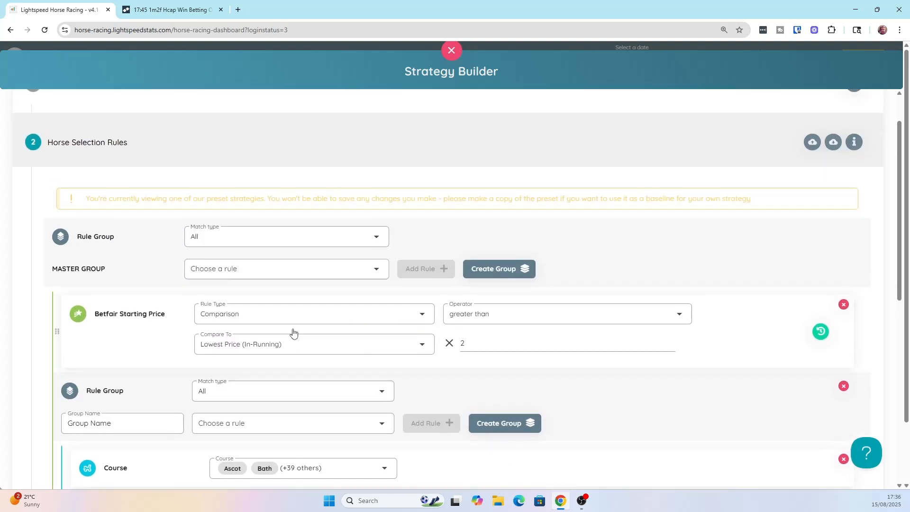
pyautogui.scroll(-1, 293, 333)
pyautogui.scroll(-1, 293, 332)
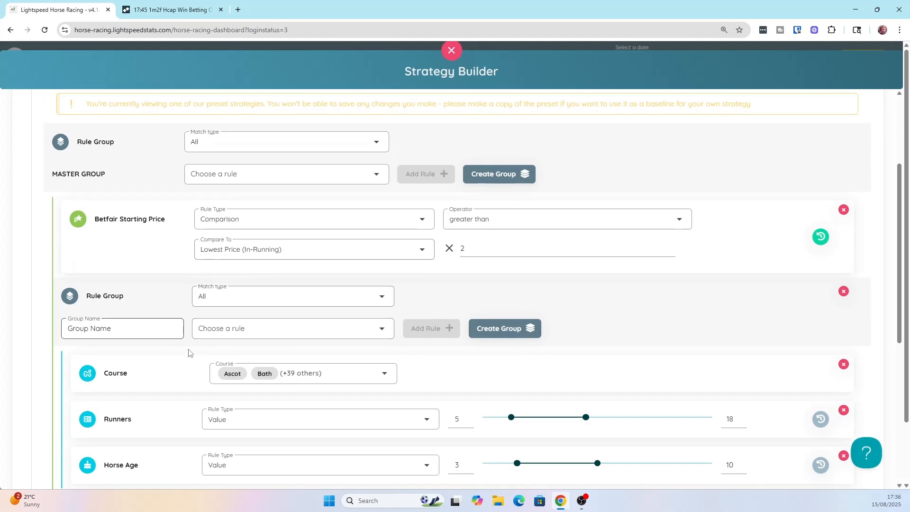
pyautogui.scroll(-1, 209, 347)
pyautogui.scroll(-3, 209, 347)
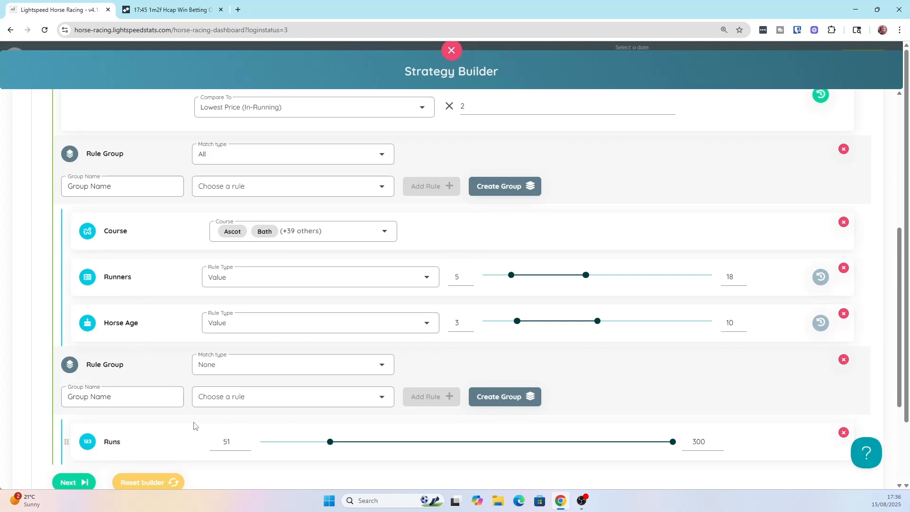
pyautogui.scroll(3, 193, 425)
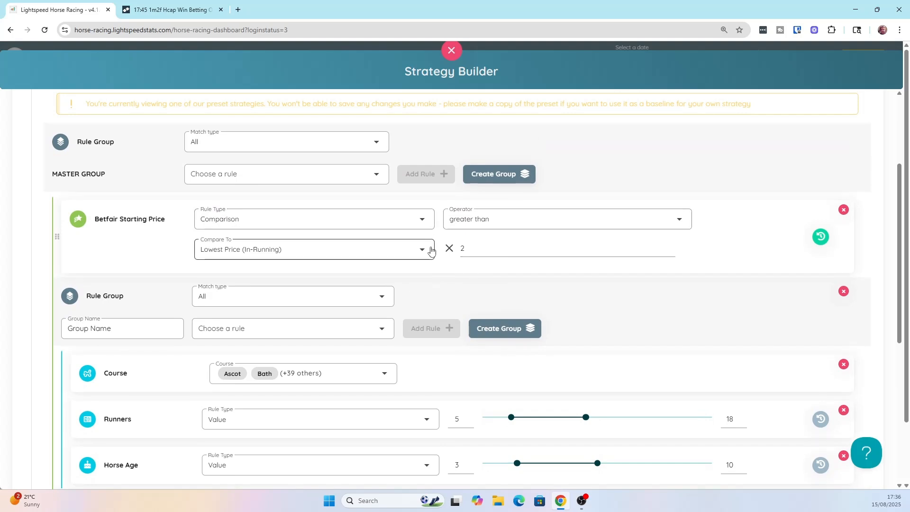
pyautogui.scroll(2, 427, 253)
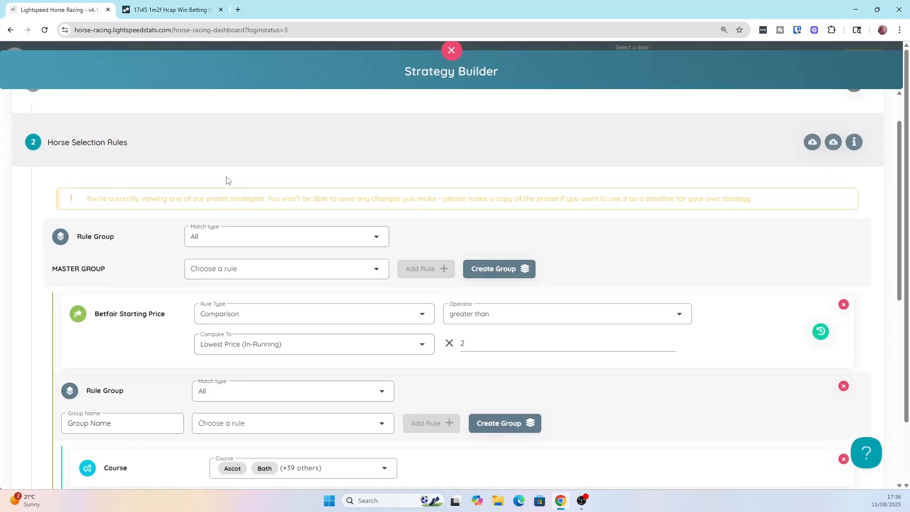
pyautogui.scroll(1, 227, 188)
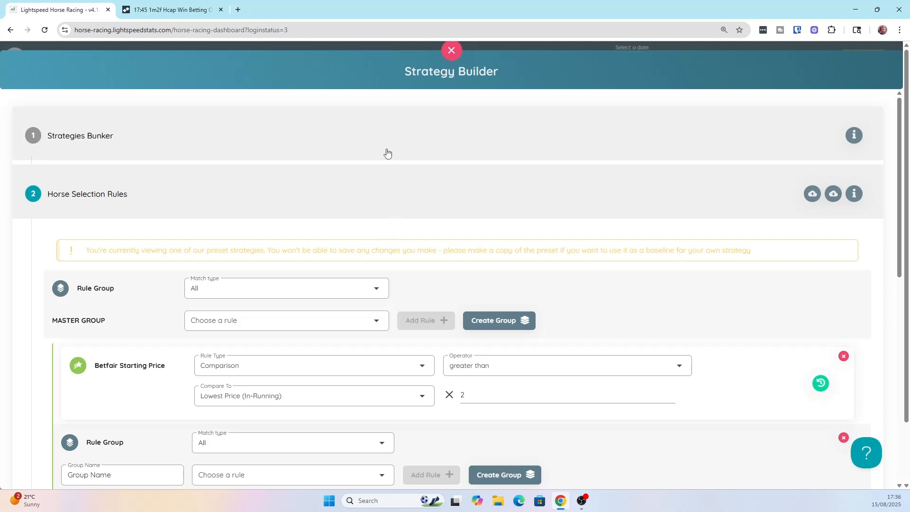
# Step: Return to the Strategies Bunker and load the Fave Price Example preset to examine its horse selection rules
pyautogui.click(456, 154)
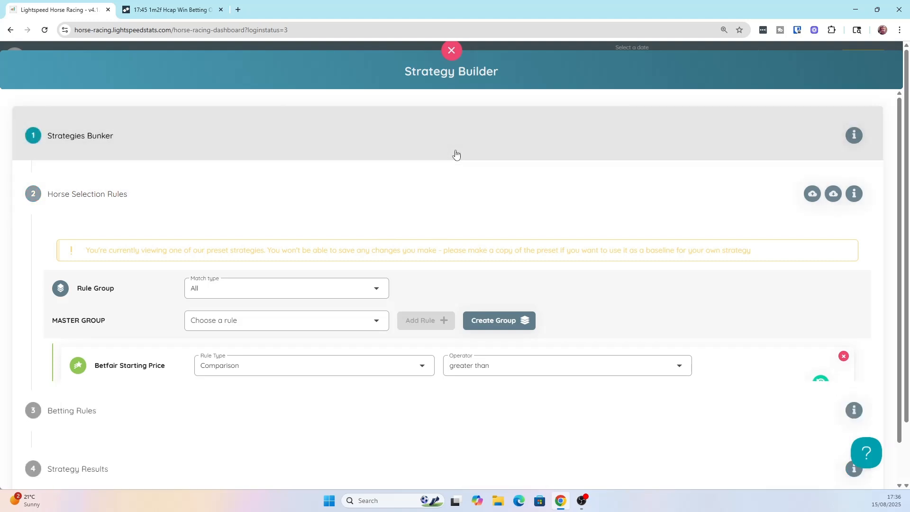
pyautogui.scroll(-3, 637, 230)
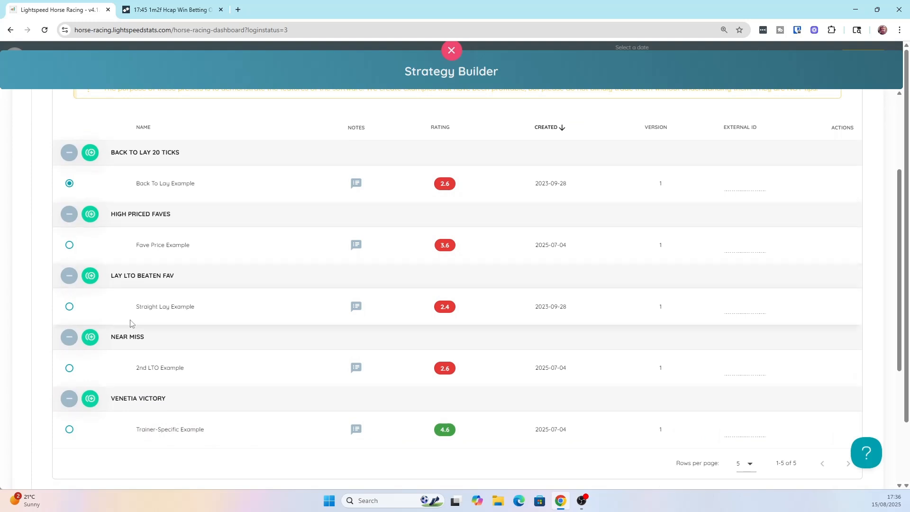
pyautogui.click(69, 246)
pyautogui.scroll(-4, 217, 313)
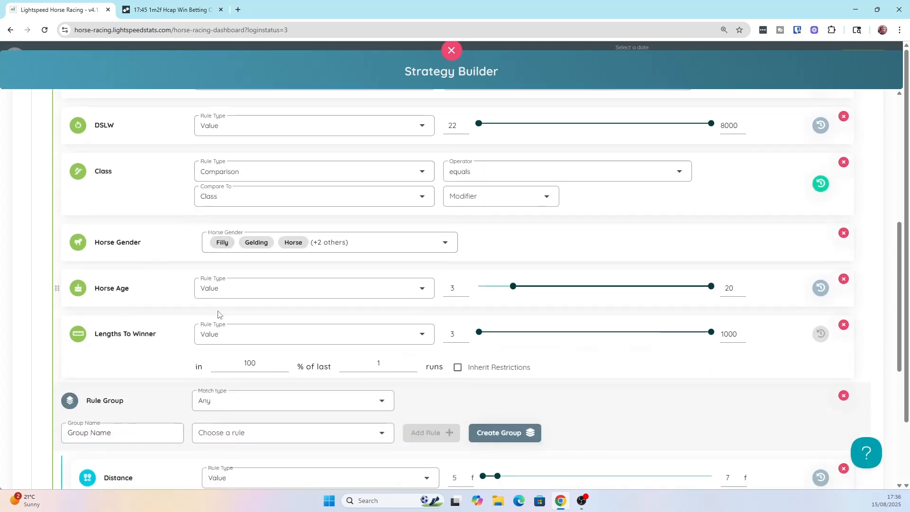
pyautogui.scroll(7, 217, 313)
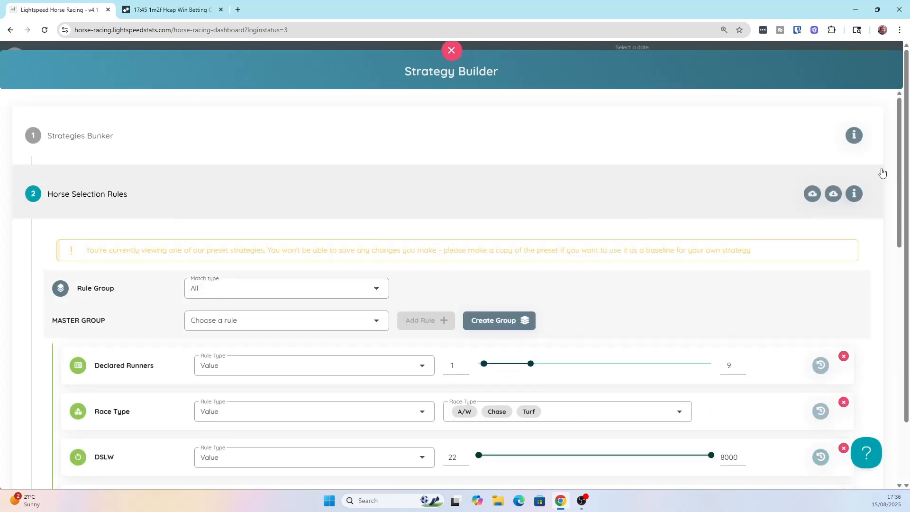
# Step: Reopen the Strategies Bunker, set the strategy type back to My Strategies and look over the list
pyautogui.click(671, 138)
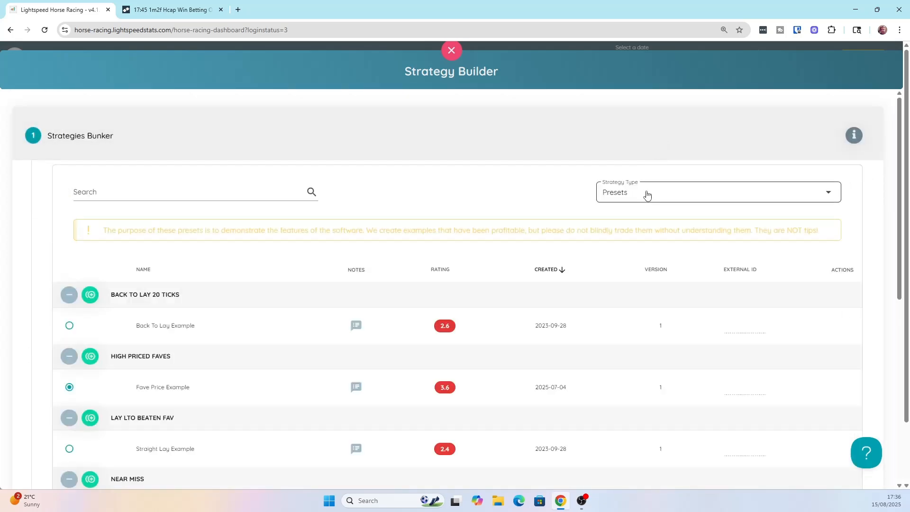
pyautogui.click(646, 193)
pyautogui.click(646, 192)
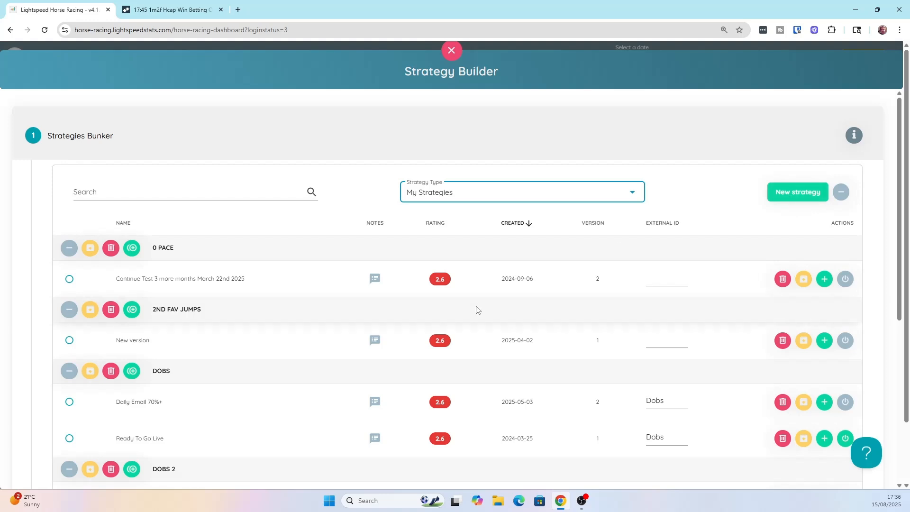
pyautogui.scroll(-3, 476, 309)
pyautogui.scroll(3, 772, 370)
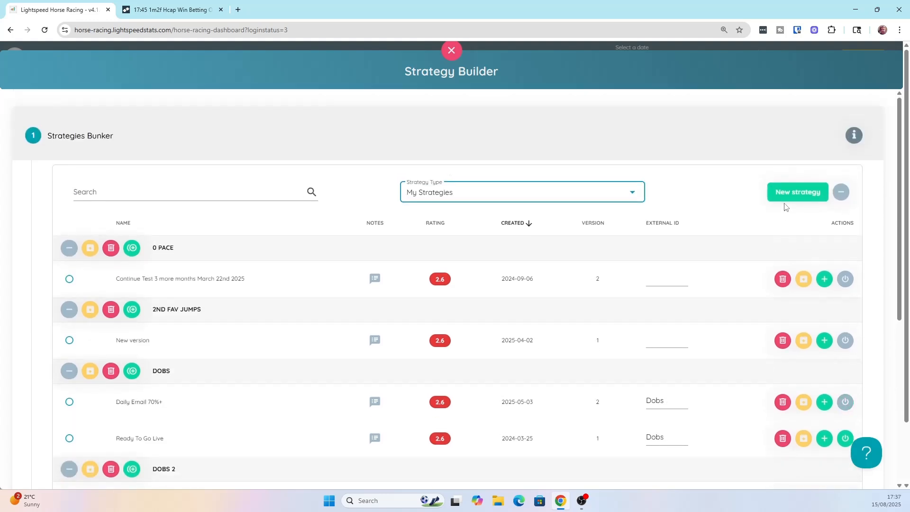
# Step: Open a strategy from the third page of My Strategies and check its option for uploading a strategy from file
pyautogui.scroll(-3, 829, 455)
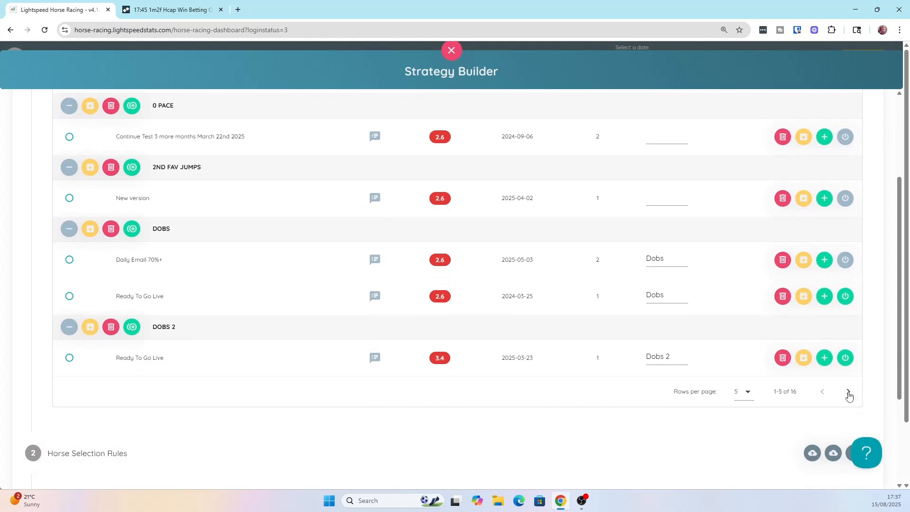
pyautogui.click(849, 391)
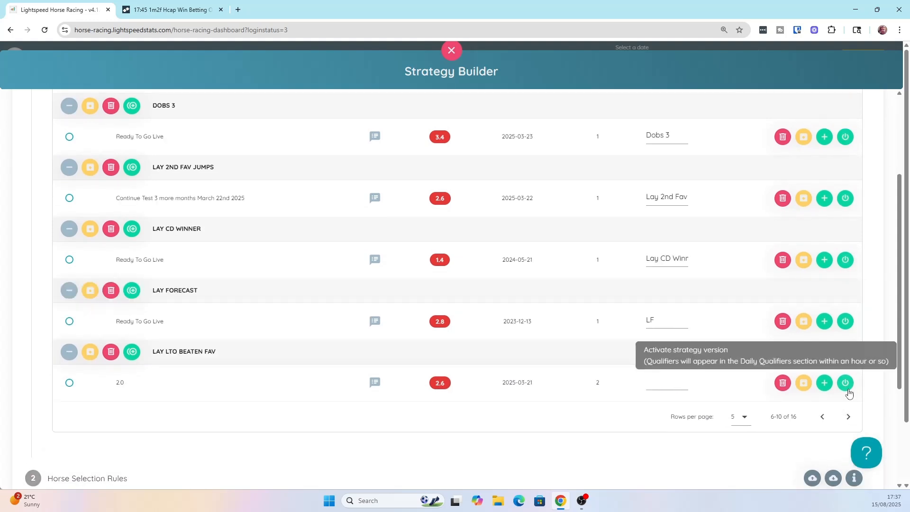
pyautogui.click(848, 417)
pyautogui.click(70, 297)
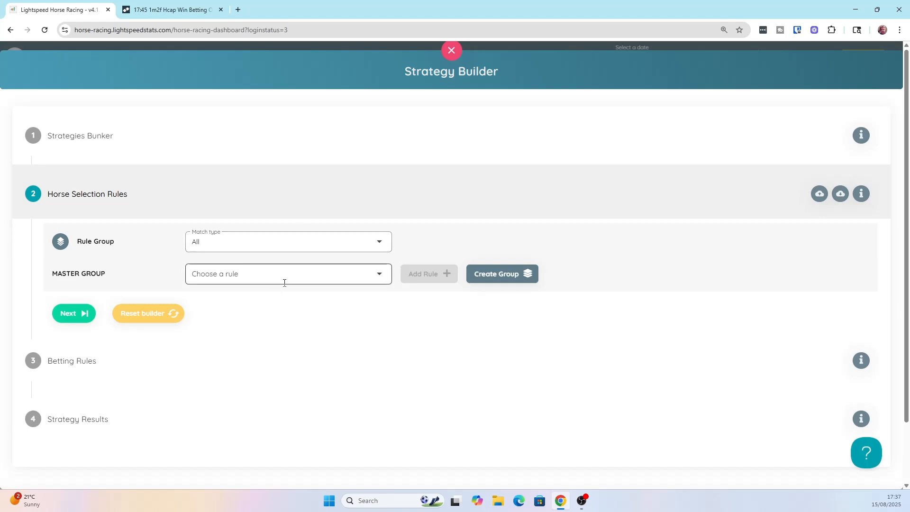
pyautogui.click(820, 194)
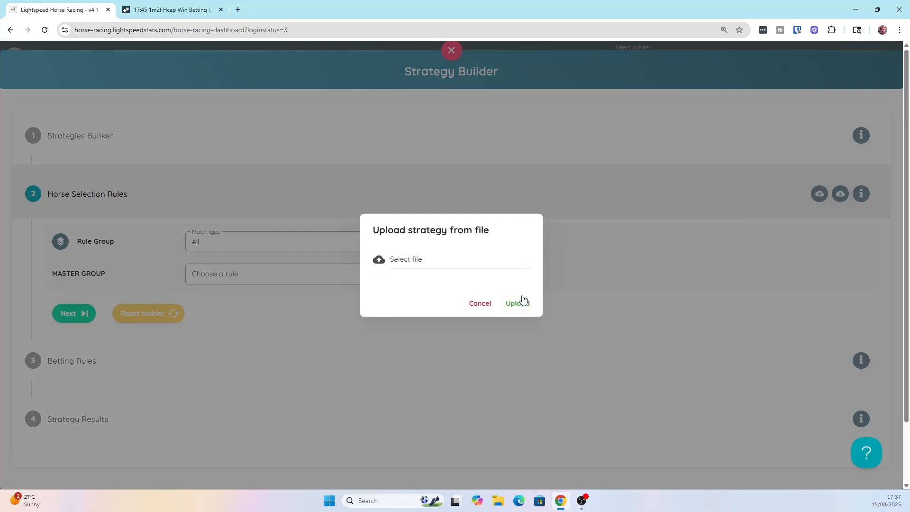
pyautogui.click(481, 309)
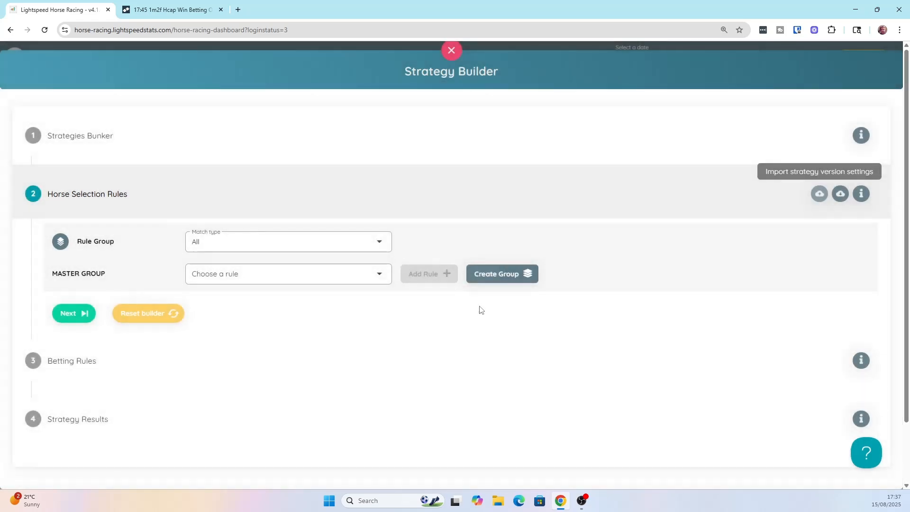
# Step: Look through the rules available for the master group, from race time and course metrics to horse metrics
pyautogui.click(254, 269)
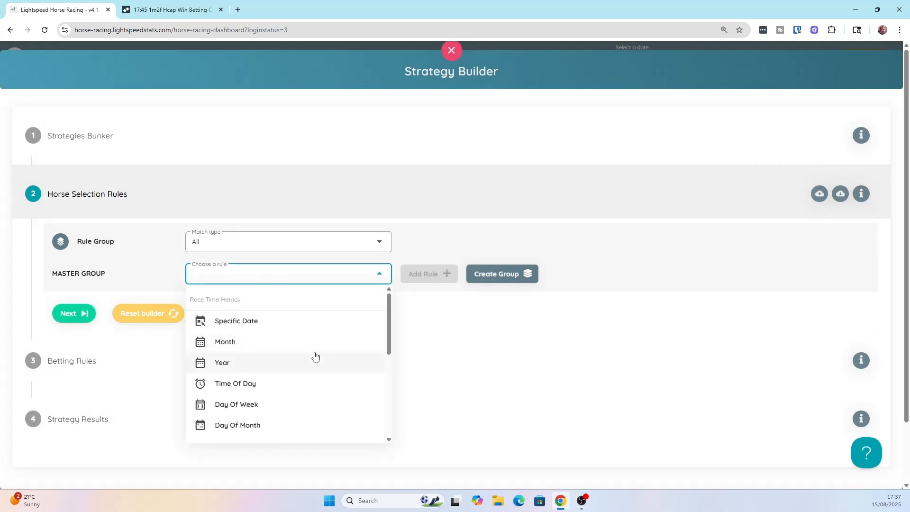
pyautogui.scroll(-5, 319, 362)
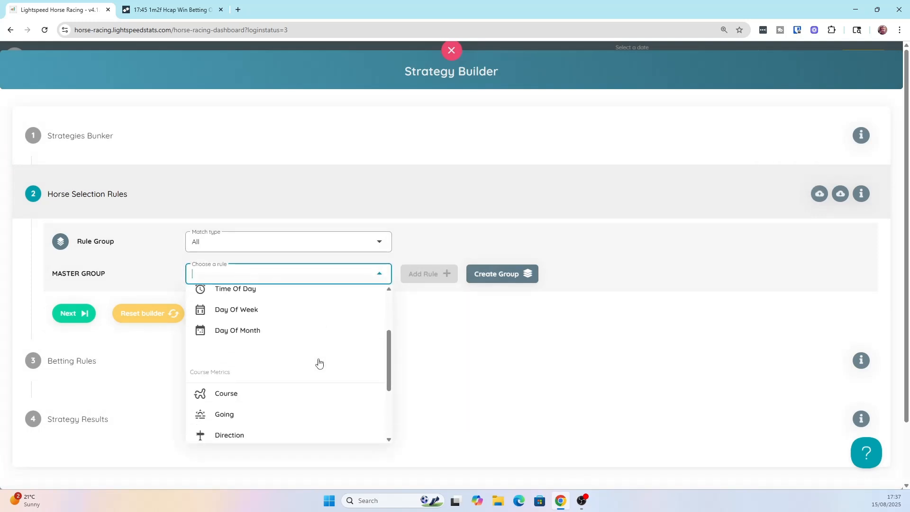
pyautogui.scroll(-3, 319, 363)
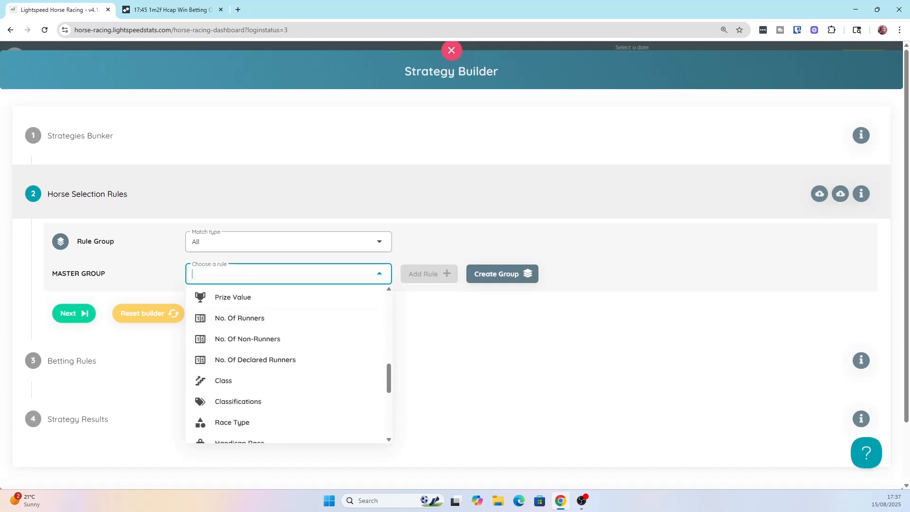
pyautogui.scroll(-2, 349, 389)
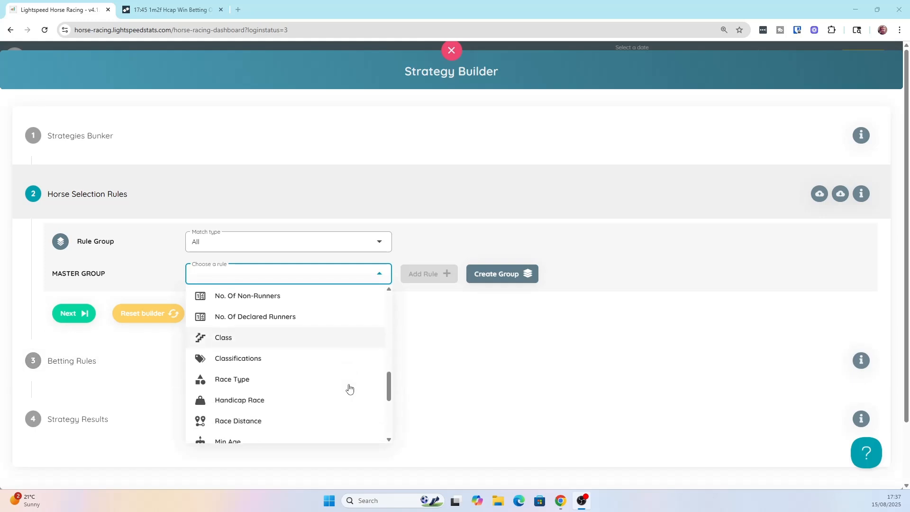
pyautogui.scroll(-5, 349, 389)
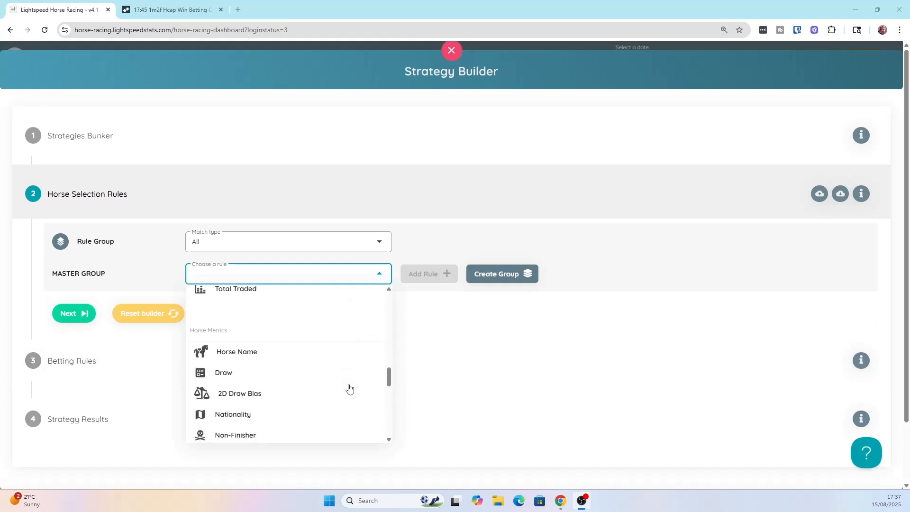
pyautogui.scroll(-5, 349, 389)
pyautogui.scroll(1, 349, 388)
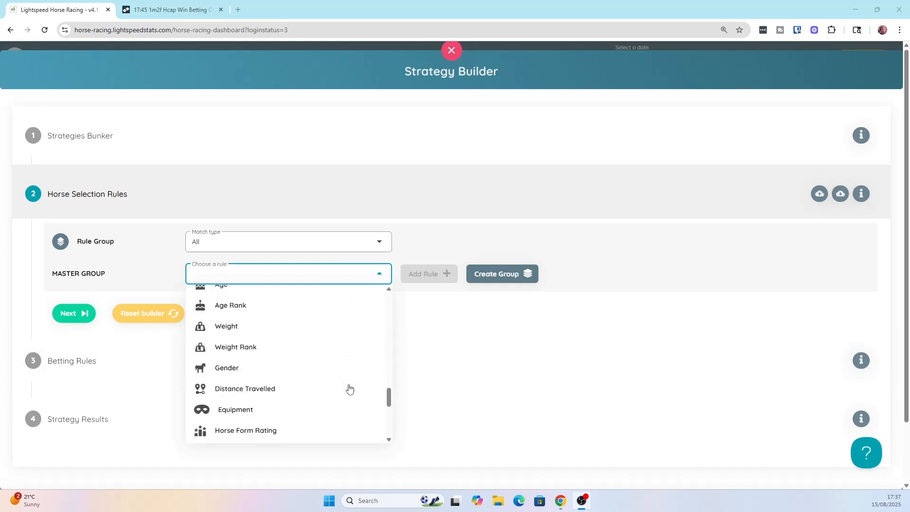
pyautogui.scroll(3, 350, 388)
pyautogui.scroll(-10, 349, 389)
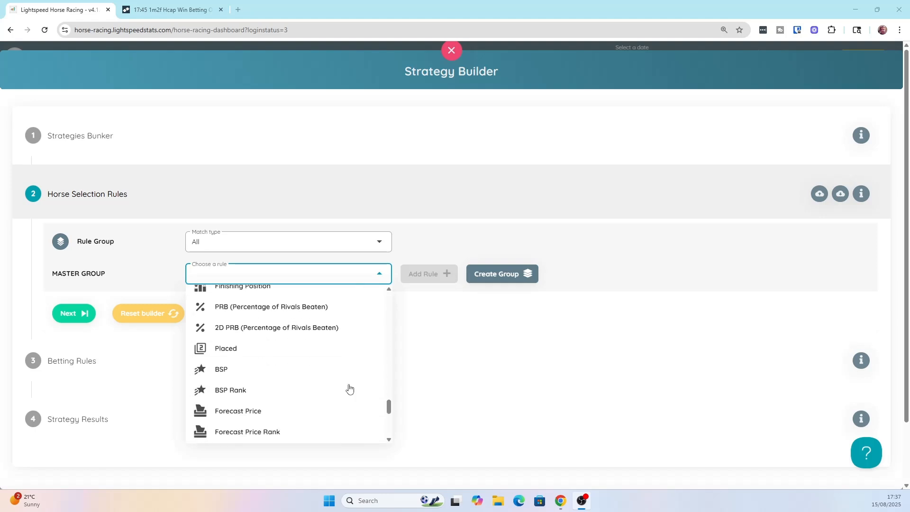
pyautogui.scroll(-4, 349, 389)
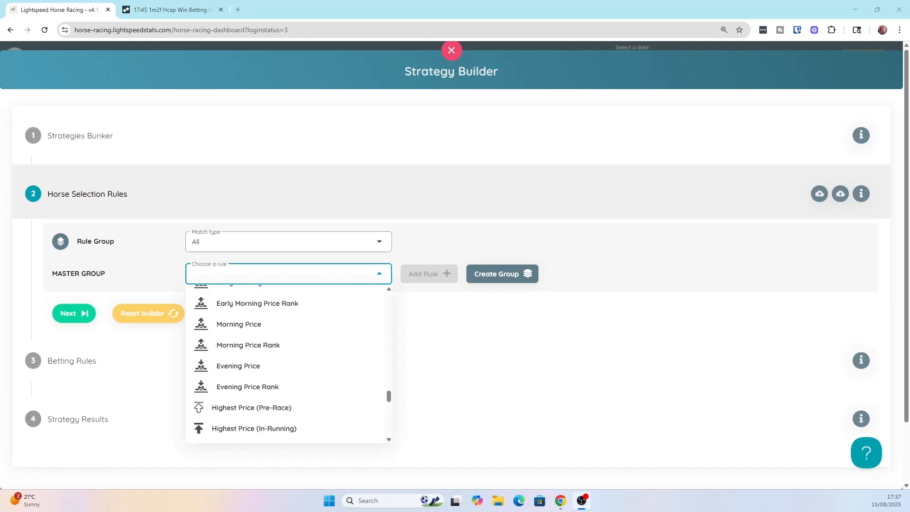
pyautogui.scroll(-2, 360, 374)
pyautogui.scroll(-3, 334, 376)
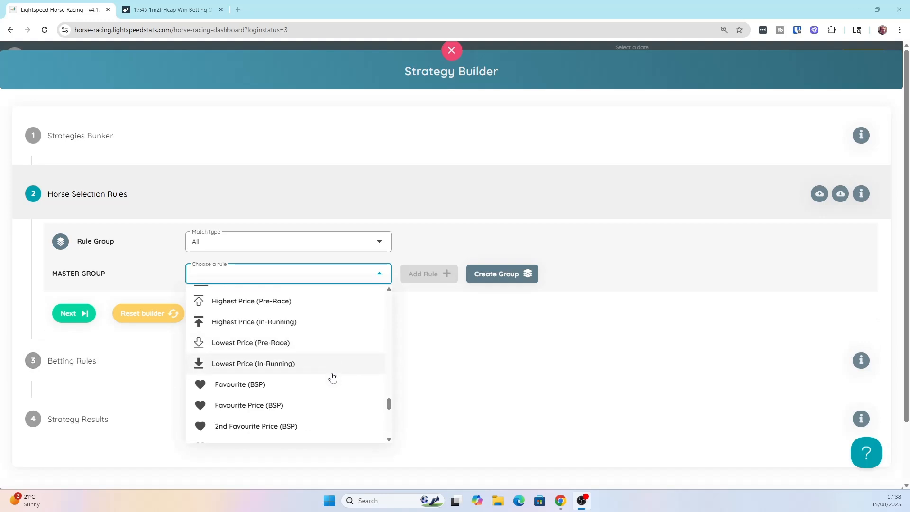
pyautogui.scroll(-1, 333, 378)
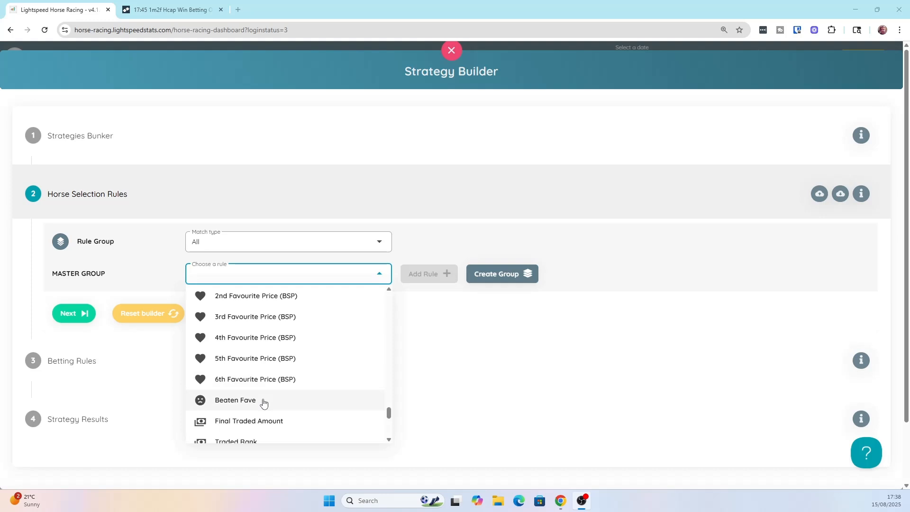
pyautogui.scroll(-4, 264, 400)
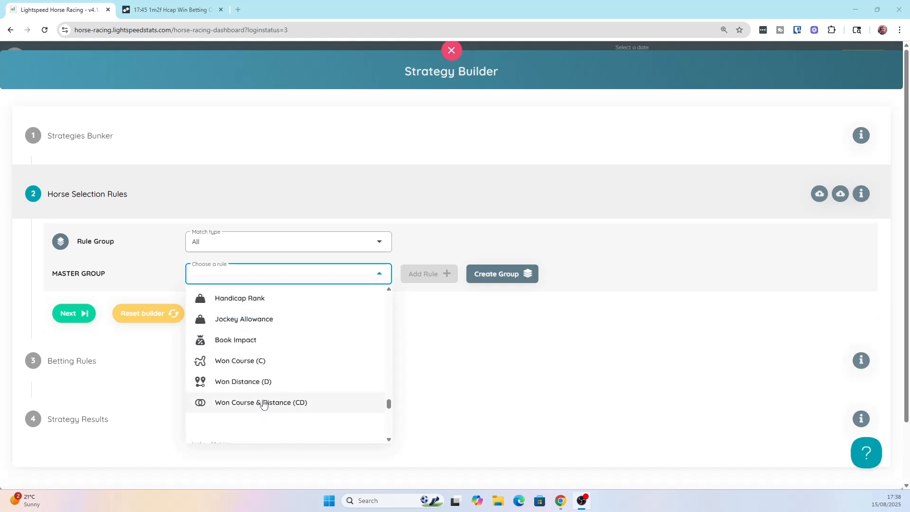
pyautogui.scroll(3, 264, 402)
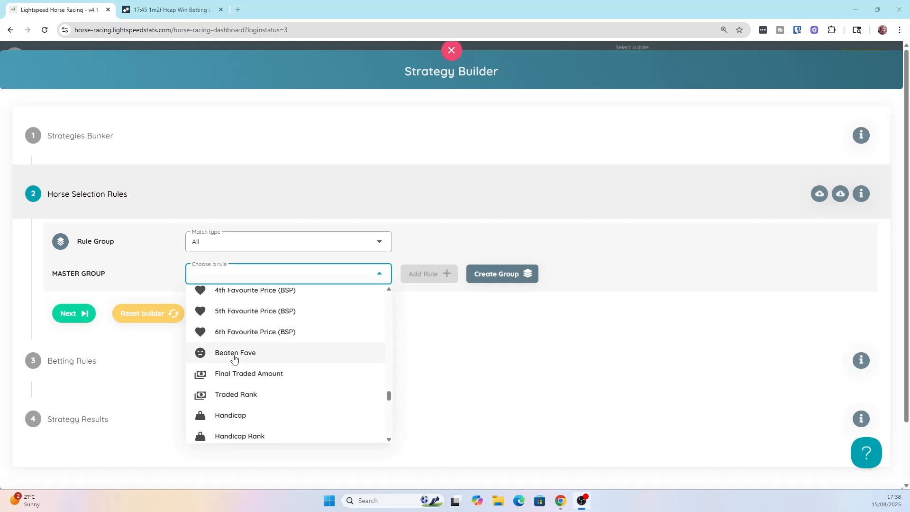
# Step: Add a Beaten Fave rule to the master group and set it to 100 % of the last 1 runs
pyautogui.click(234, 358)
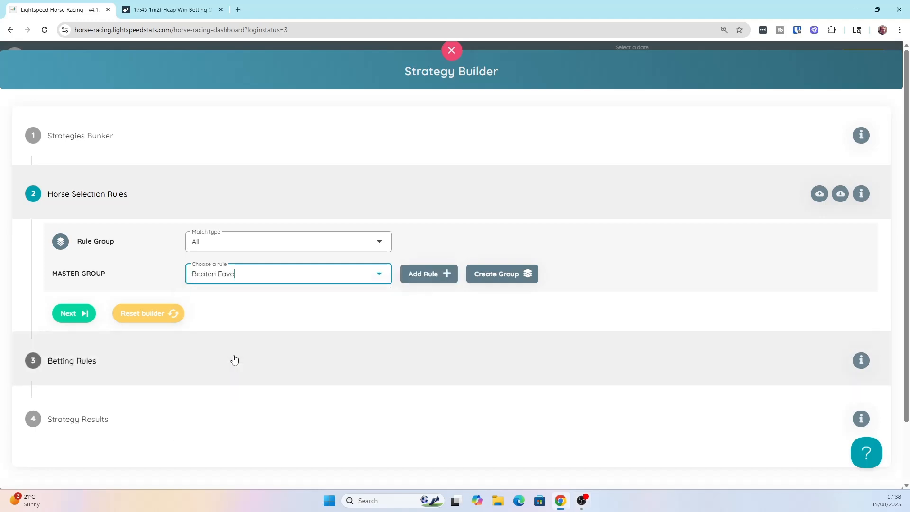
pyautogui.click(429, 274)
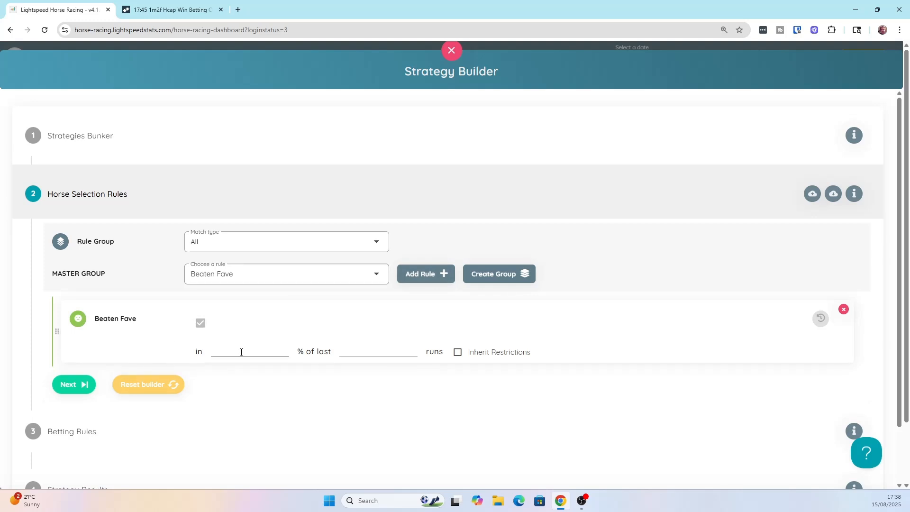
pyautogui.click(241, 352)
pyautogui.moveTo(832, 327)
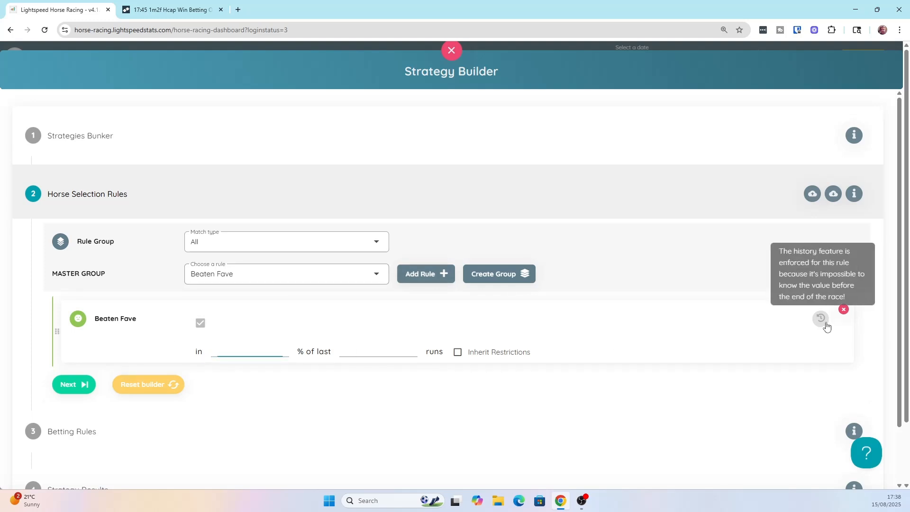
pyautogui.click(252, 347)
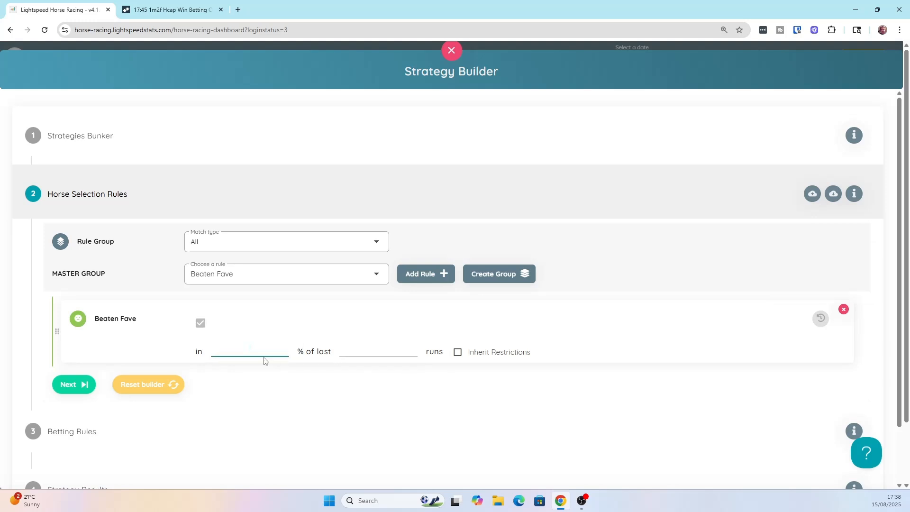
pyautogui.write('100')
pyautogui.click(370, 342)
pyautogui.write('1')
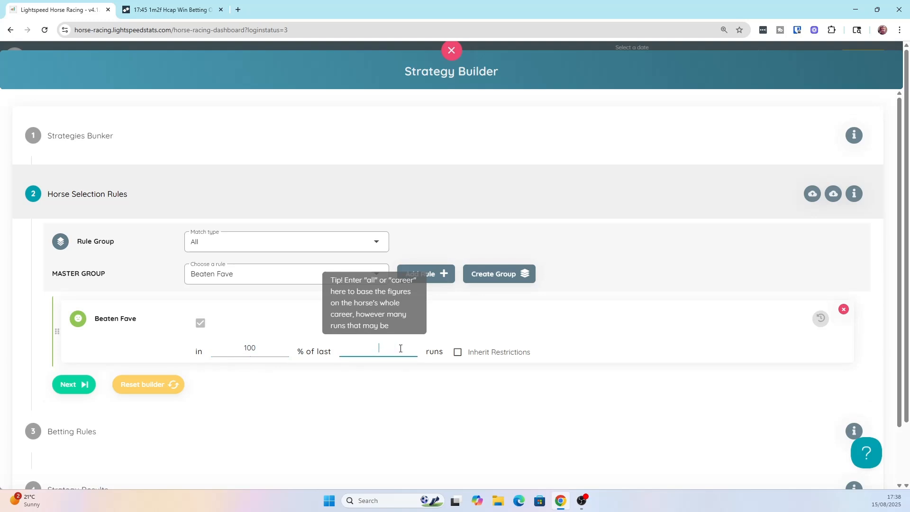
pyautogui.click(638, 358)
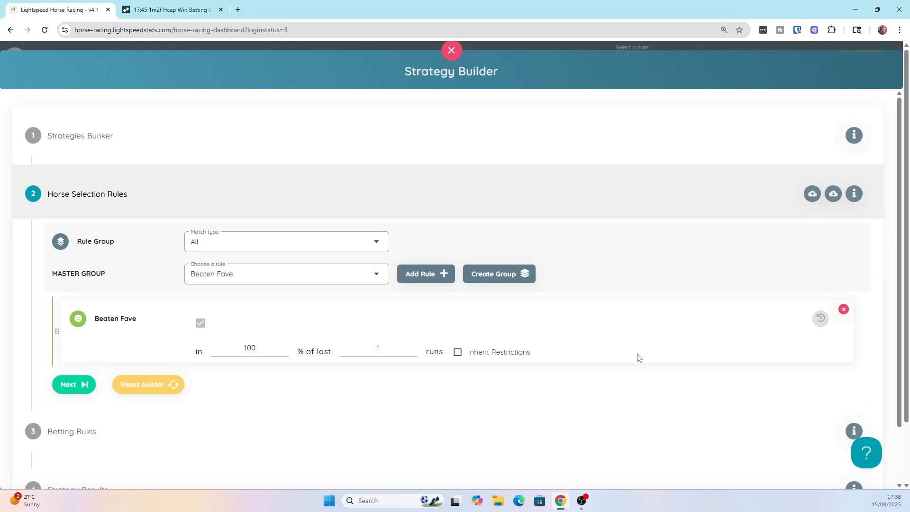
# Step: Proceed to the Betting Rules and set the bet side to Back
pyautogui.click(68, 386)
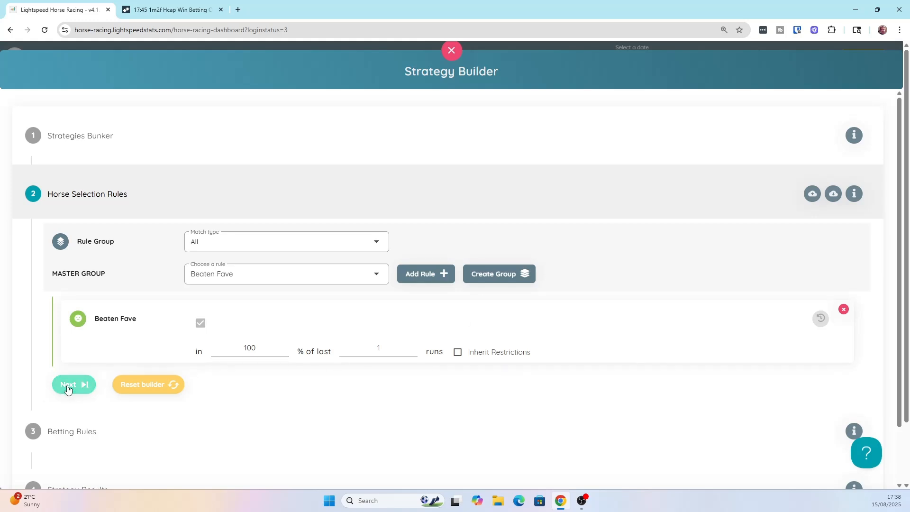
pyautogui.scroll(-2, 502, 348)
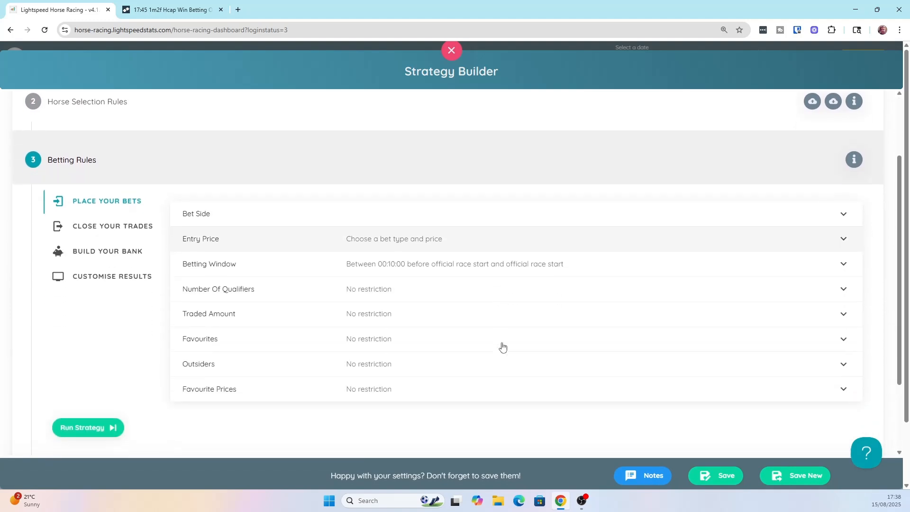
pyautogui.click(544, 221)
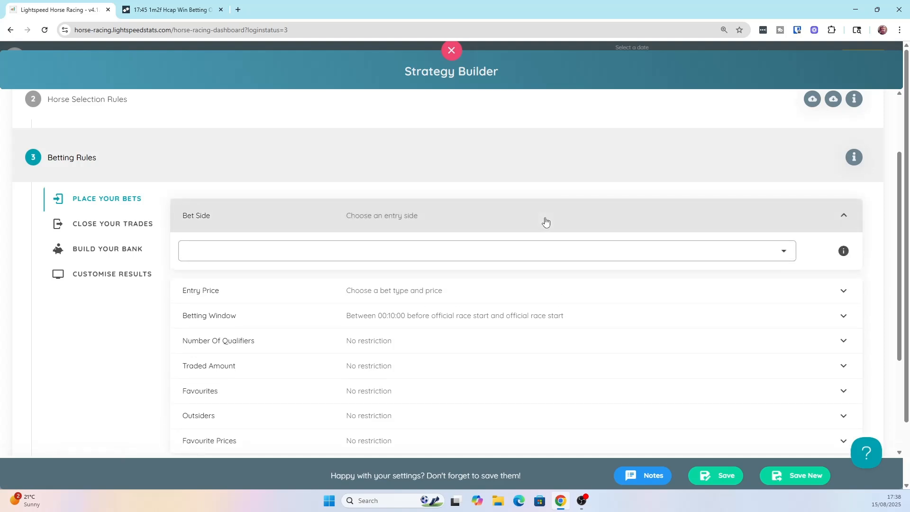
pyautogui.click(511, 253)
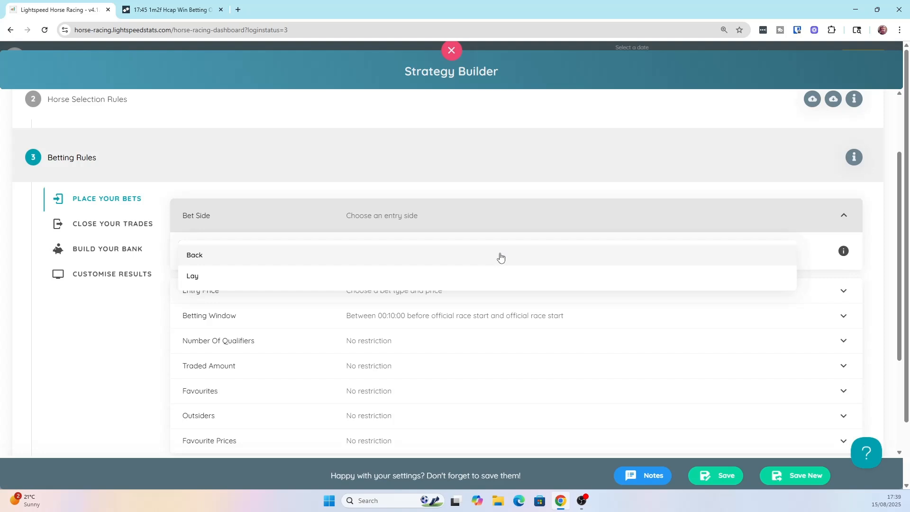
pyautogui.click(500, 257)
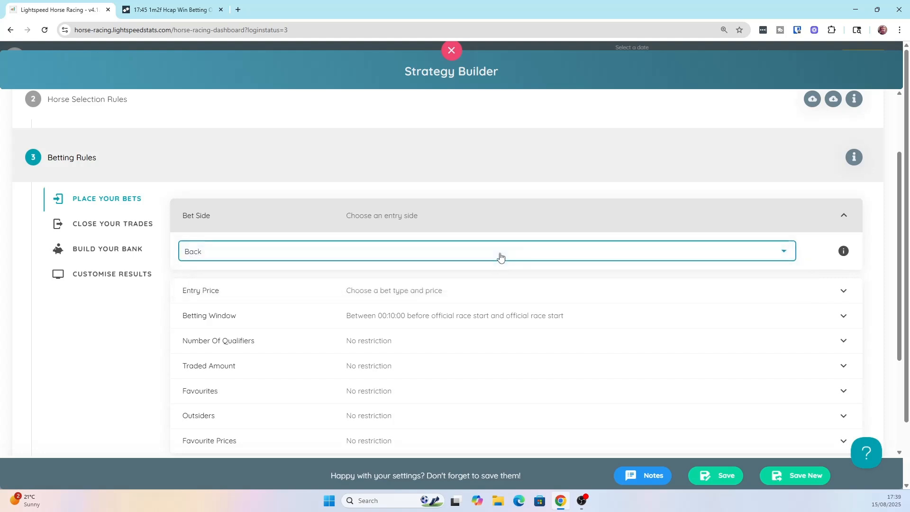
# Step: Set the entry price to a Price Range with a minimum of 1.01 and a maximum of 1000
pyautogui.scroll(-2, 530, 285)
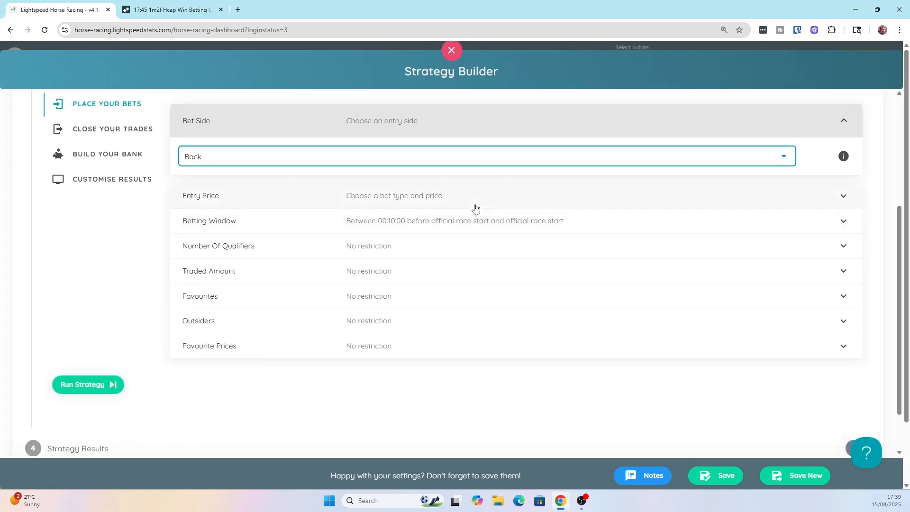
pyautogui.click(474, 205)
pyautogui.click(436, 194)
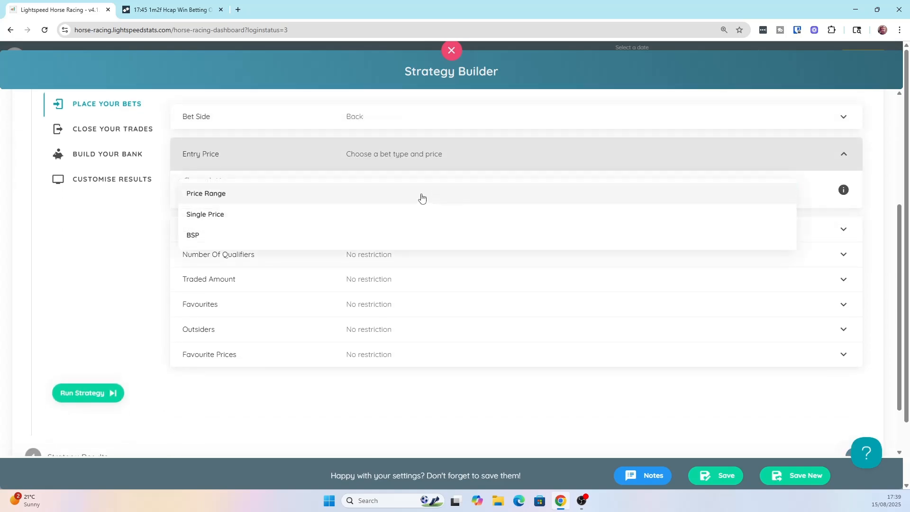
pyautogui.click(413, 197)
pyautogui.click(316, 233)
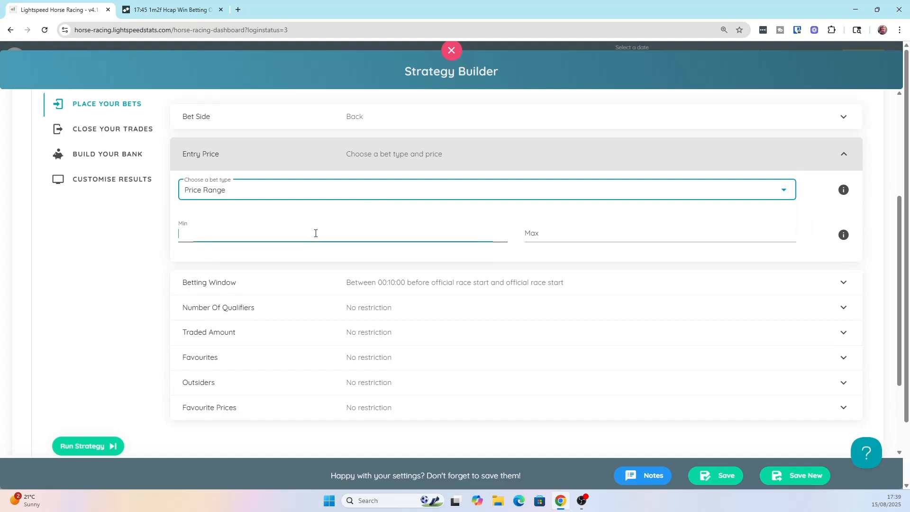
pyautogui.write('1.01')
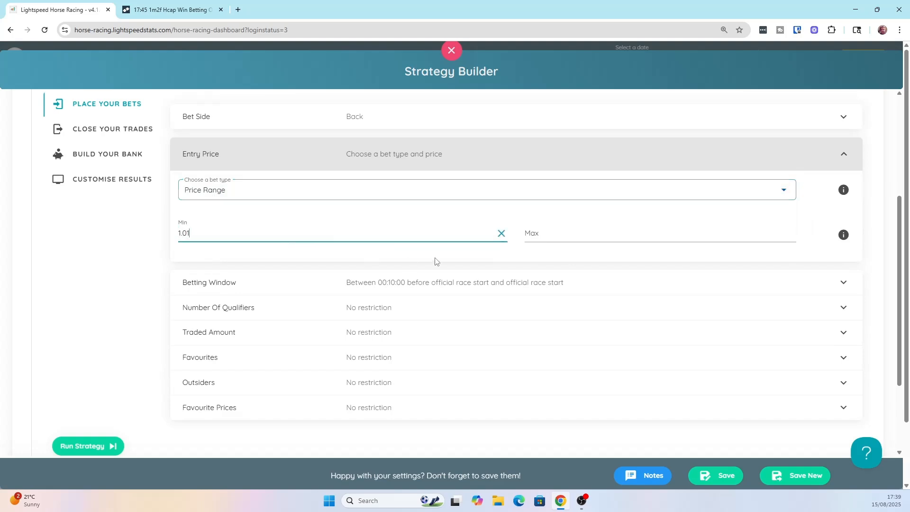
pyautogui.click(531, 234)
pyautogui.write('1000')
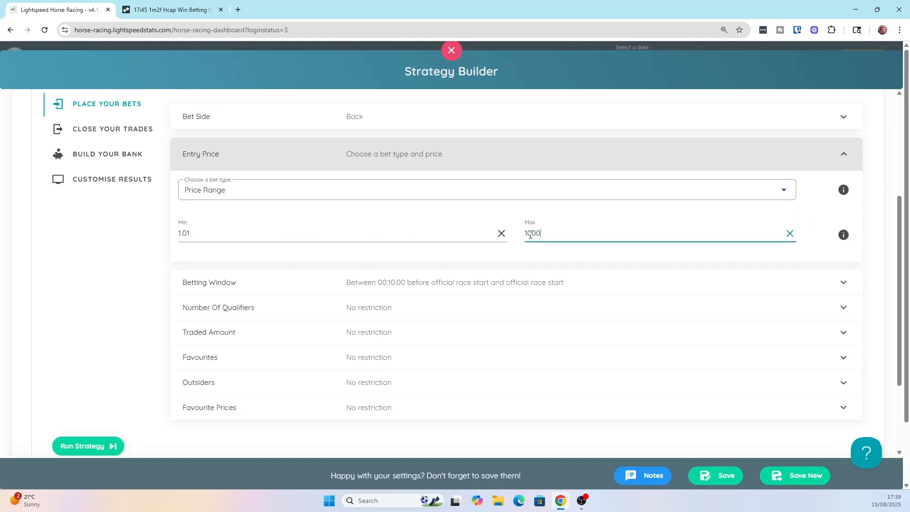
pyautogui.scroll(1, 481, 250)
pyautogui.click(143, 312)
# Step: Examine the Betting Window, Number Of Qualifiers, Traded Amount and Favourites options of the bet placement rules
pyautogui.scroll(-2, 508, 298)
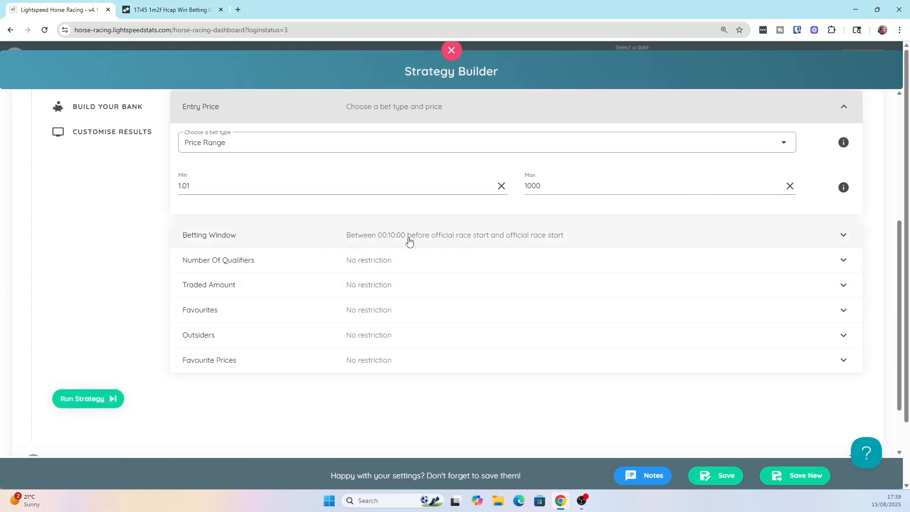
pyautogui.click(445, 243)
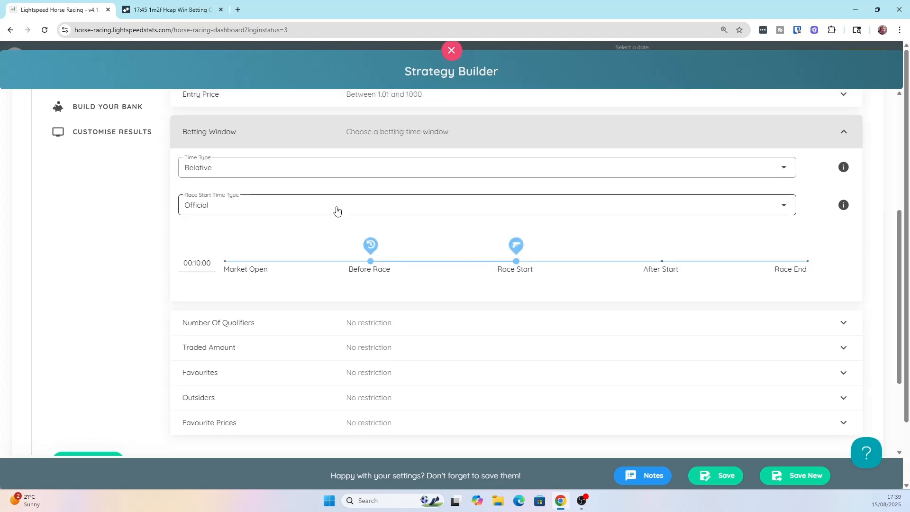
pyautogui.scroll(-1, 427, 322)
pyautogui.scroll(1, 427, 321)
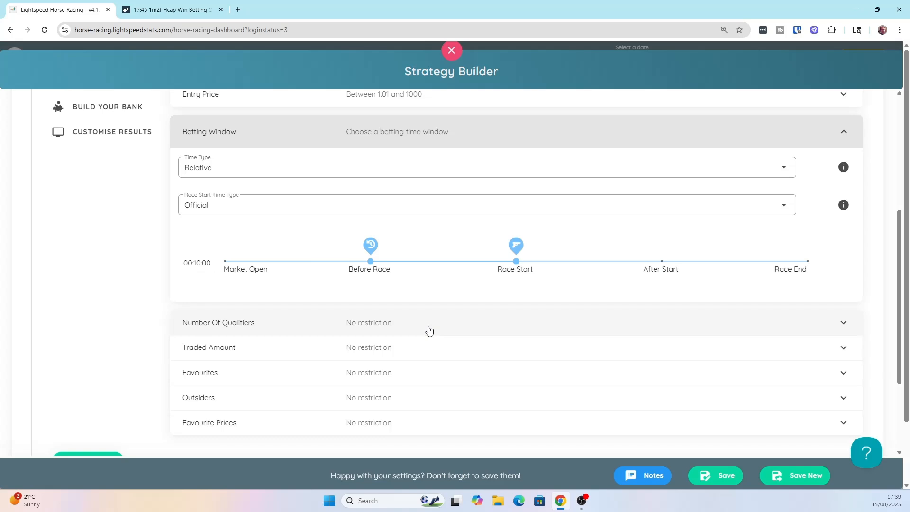
pyautogui.click(429, 327)
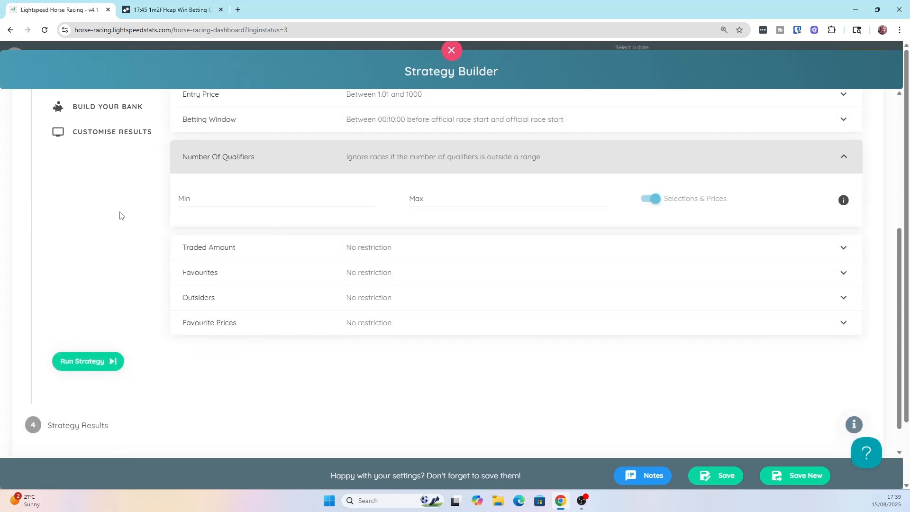
pyautogui.click(555, 251)
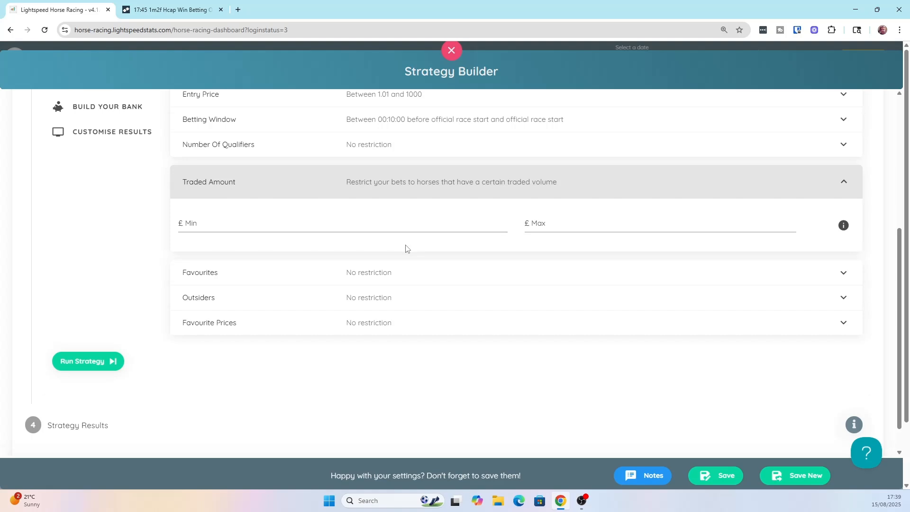
pyautogui.click(545, 272)
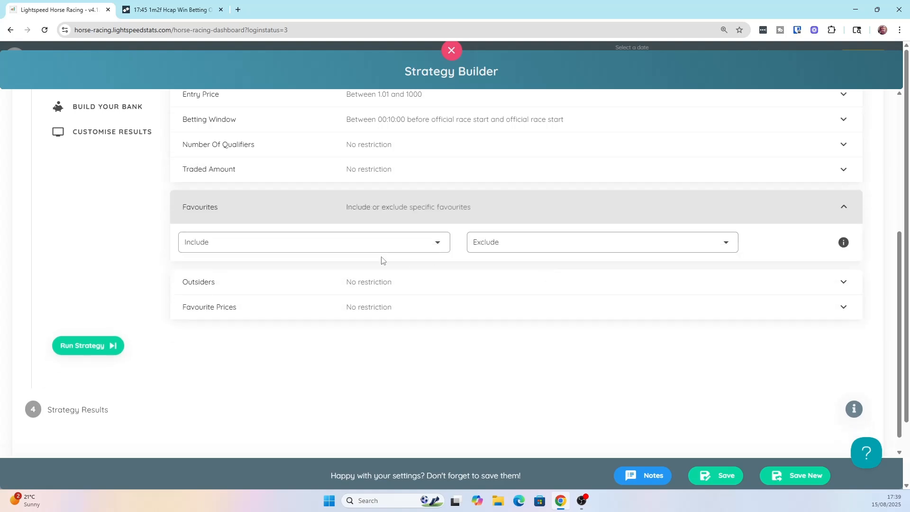
pyautogui.click(402, 252)
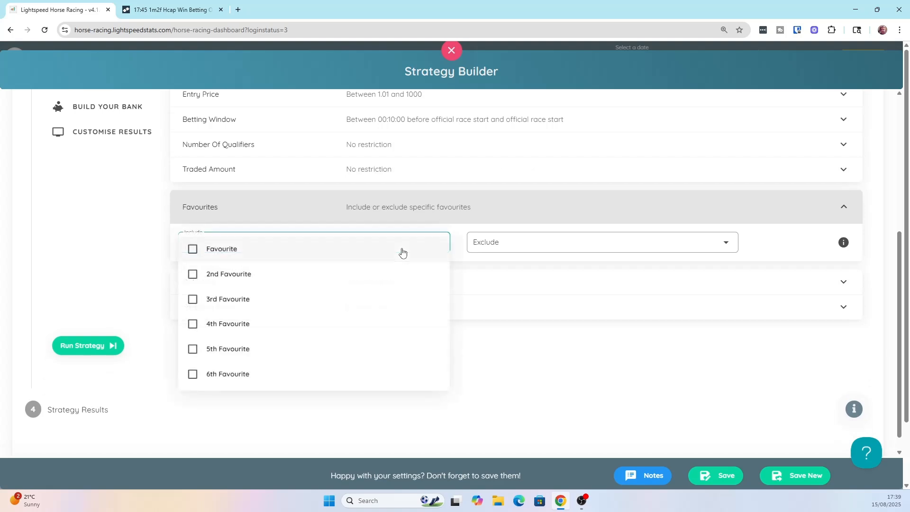
pyautogui.click(559, 240)
pyautogui.click(147, 262)
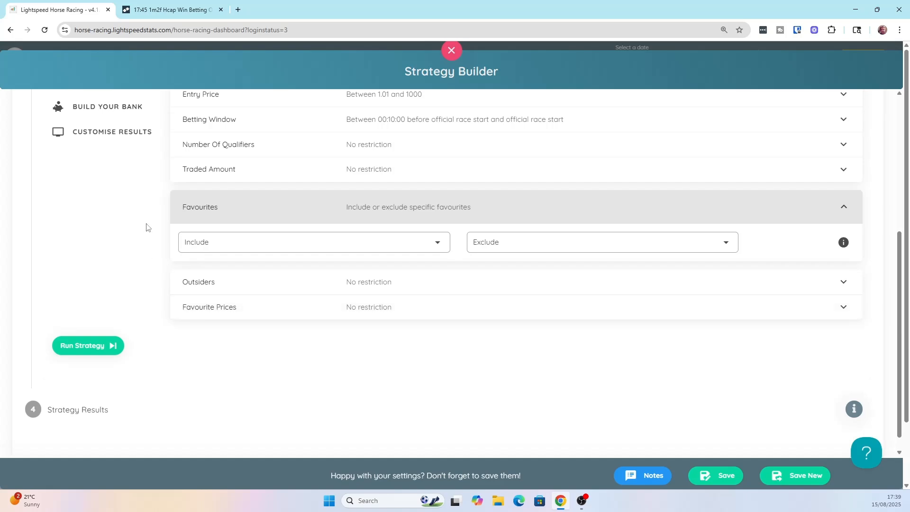
pyautogui.scroll(3, 444, 356)
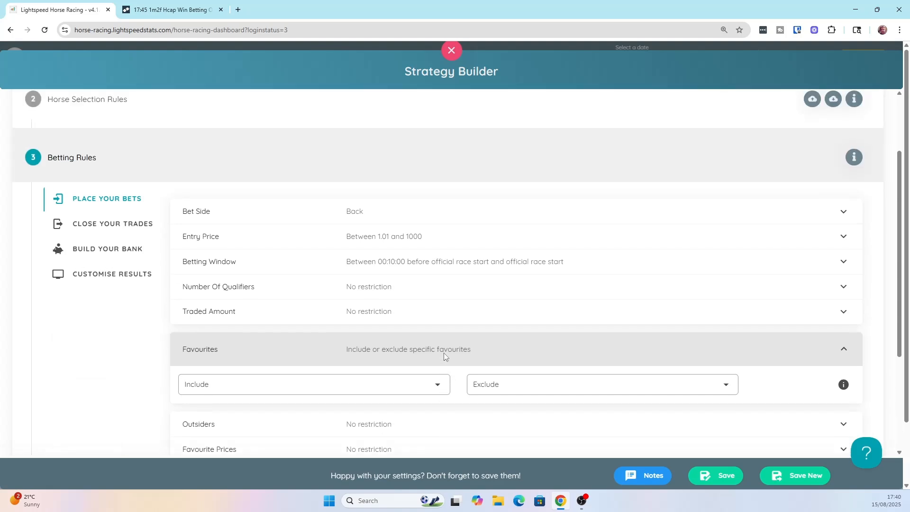
pyautogui.scroll(-1, 443, 353)
# Step: Try Price and Profit as the exit target for closing trades, and clear the exit target again
pyautogui.click(122, 187)
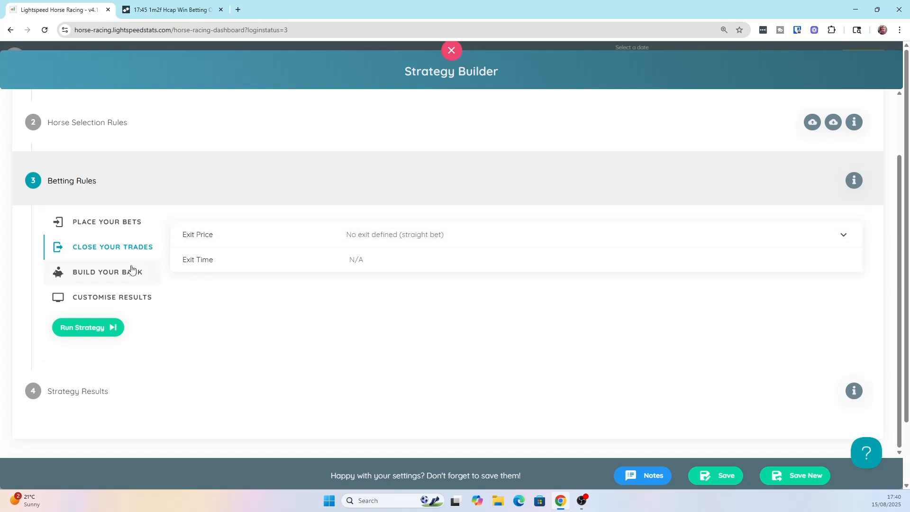
pyautogui.click(357, 243)
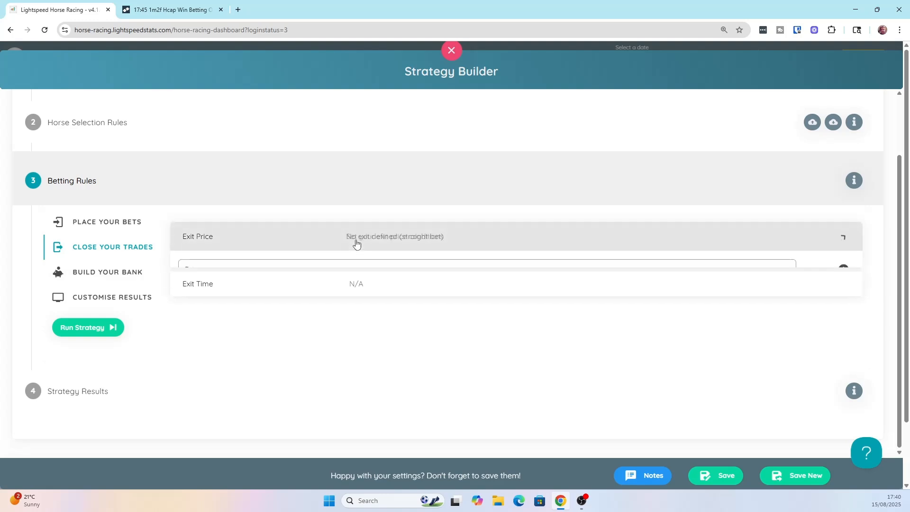
pyautogui.click(331, 273)
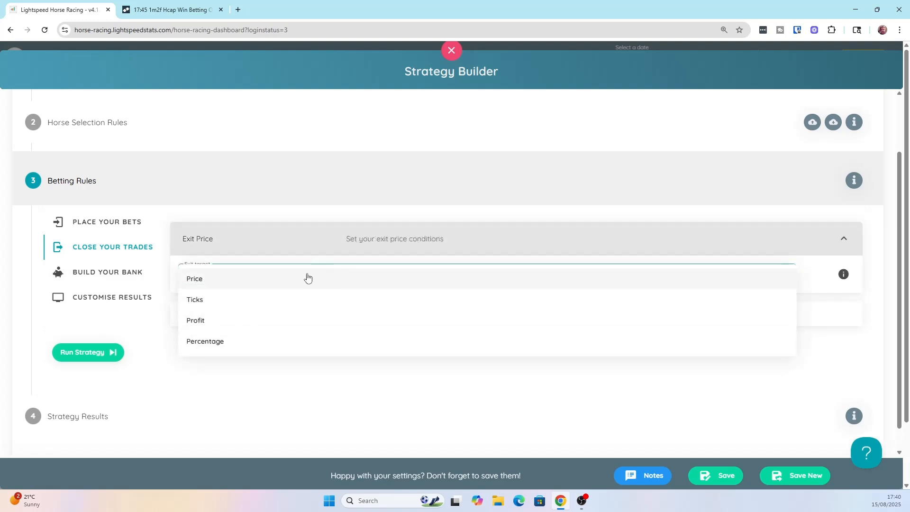
pyautogui.click(279, 283)
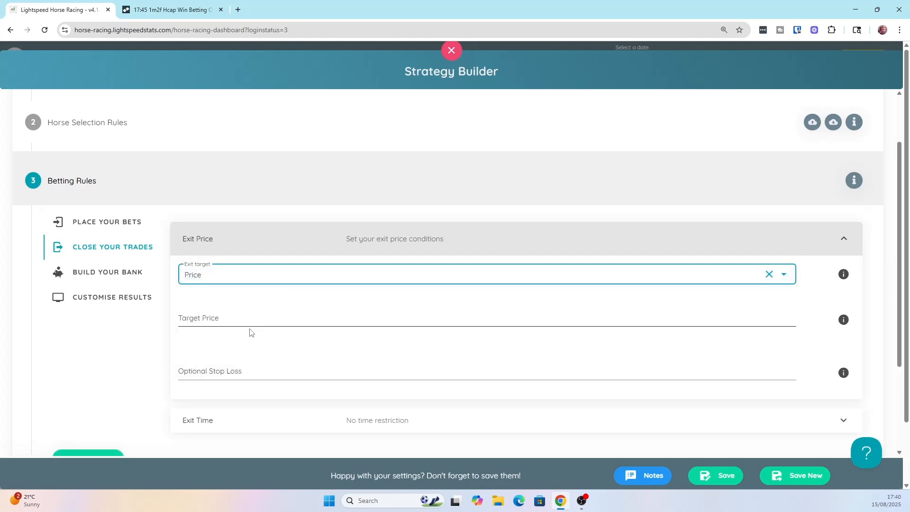
pyautogui.click(257, 272)
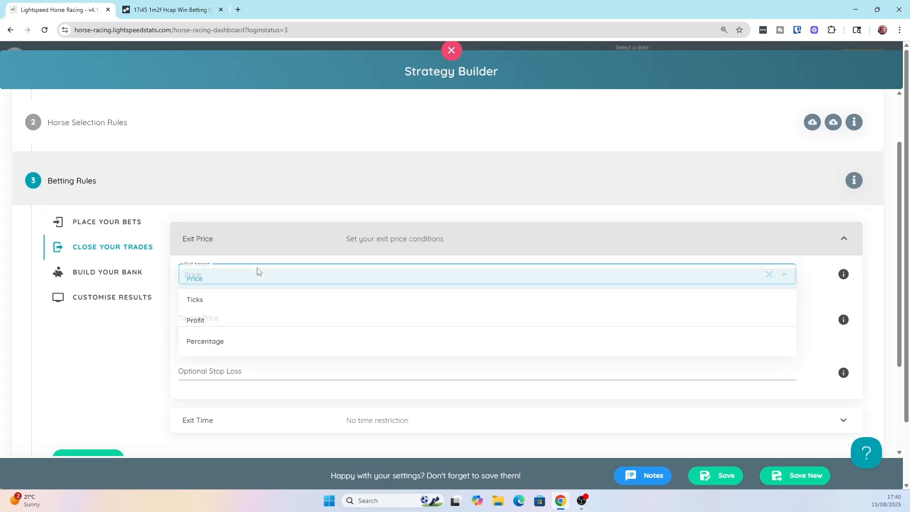
pyautogui.click(240, 325)
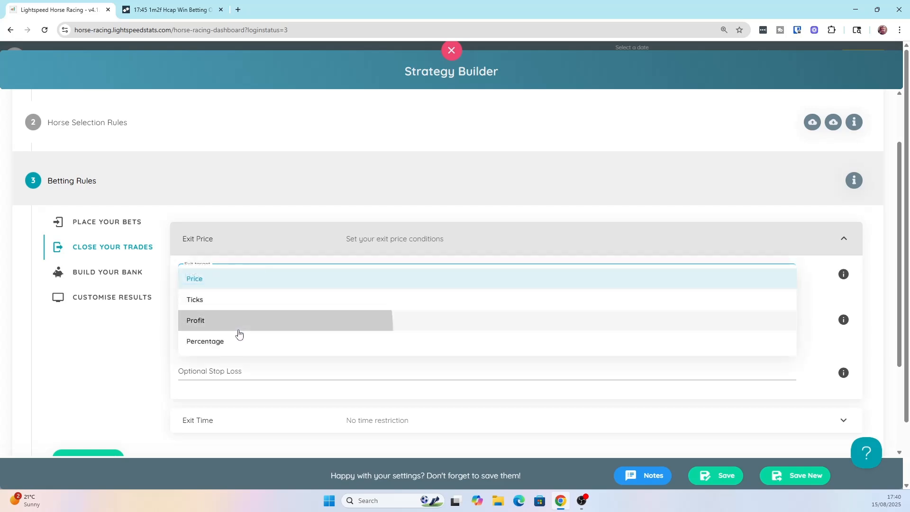
pyautogui.click(242, 315)
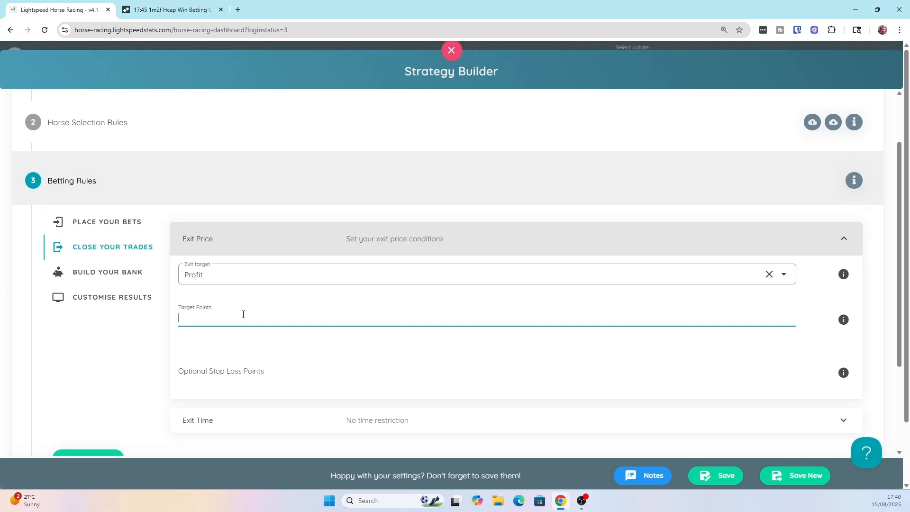
pyautogui.click(169, 367)
pyautogui.scroll(-3, 262, 315)
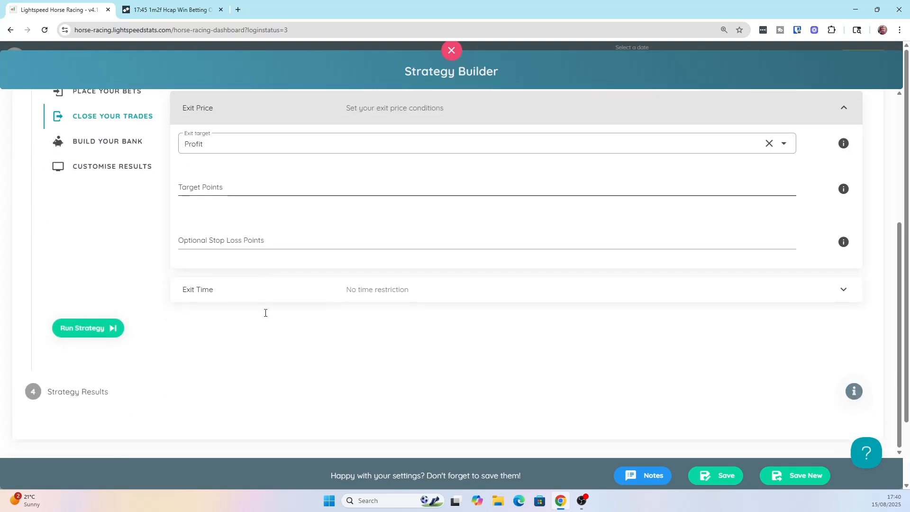
pyautogui.scroll(3, 250, 315)
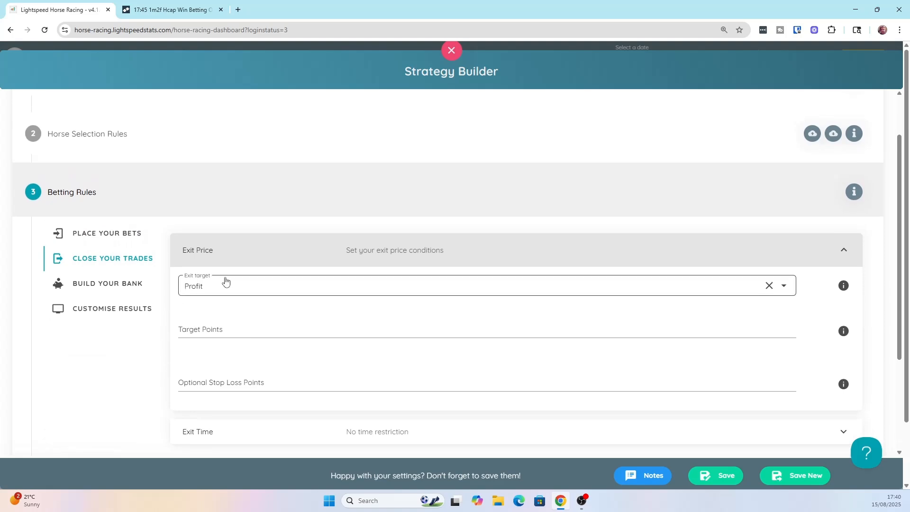
pyautogui.click(769, 285)
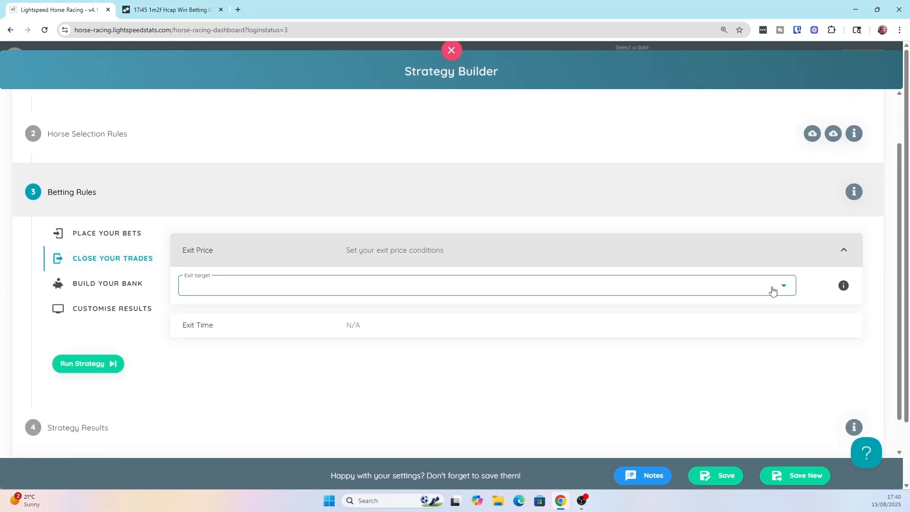
pyautogui.click(288, 265)
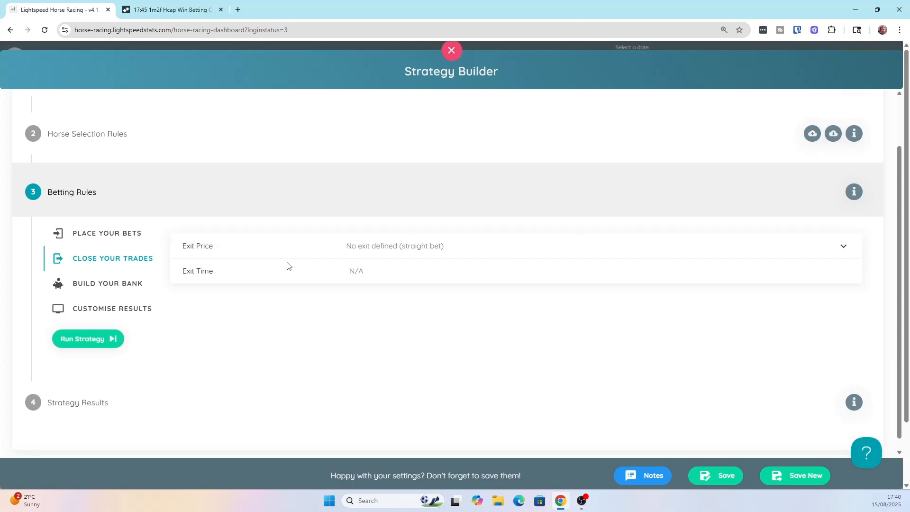
# Step: Examine the staking plan, stake type and stake distribution options in the Build Your Bank settings
pyautogui.click(118, 288)
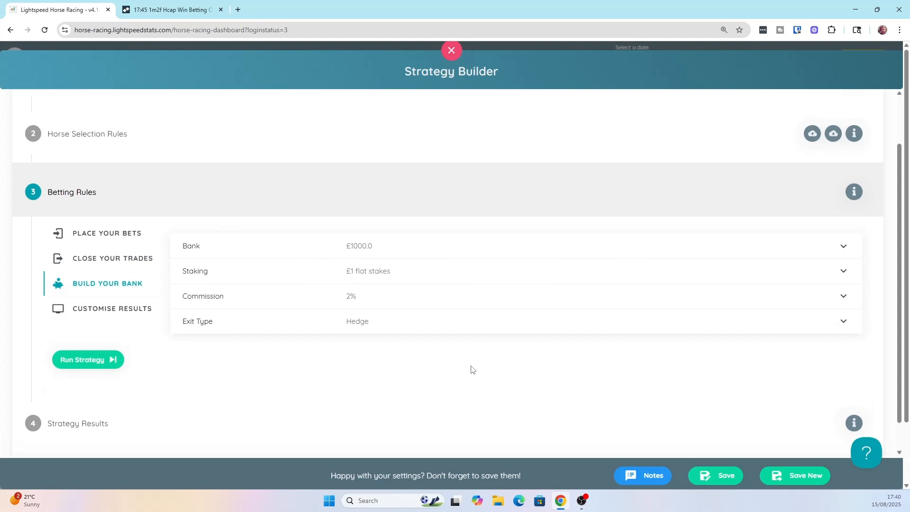
pyautogui.click(394, 280)
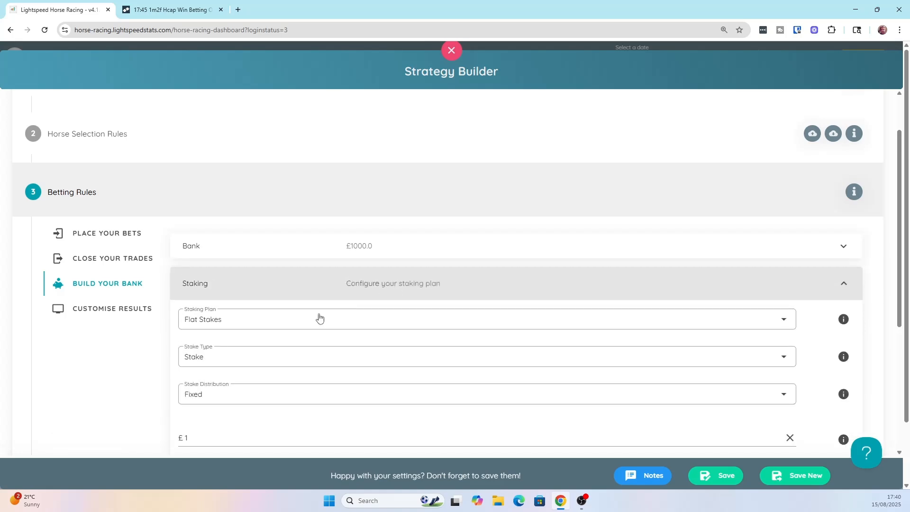
pyautogui.click(308, 325)
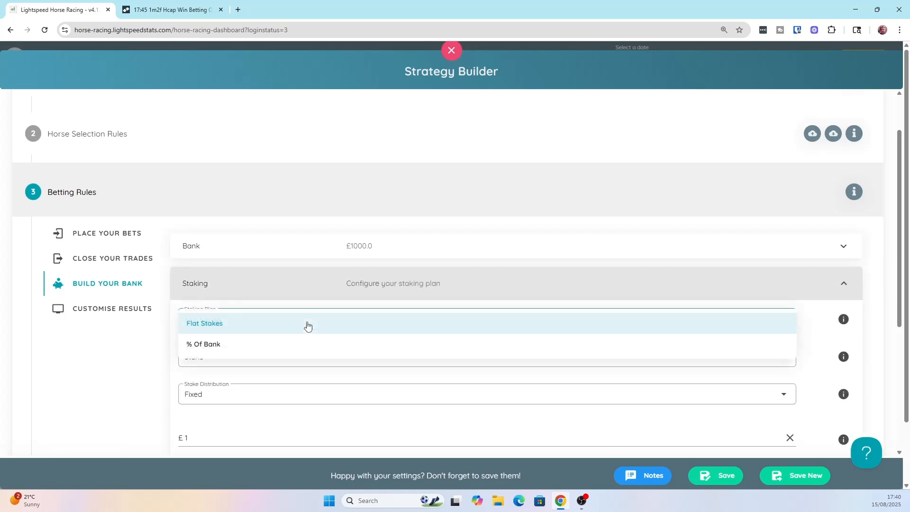
pyautogui.click(143, 358)
pyautogui.click(242, 359)
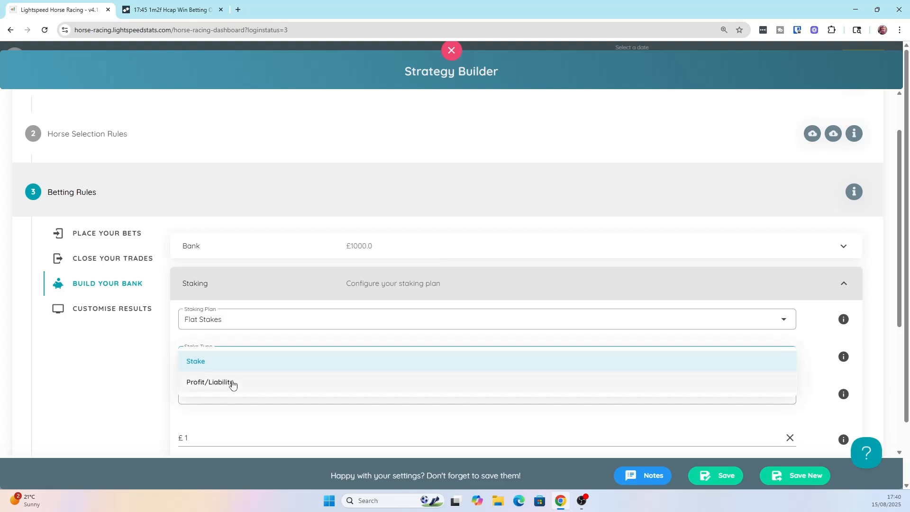
pyautogui.click(144, 374)
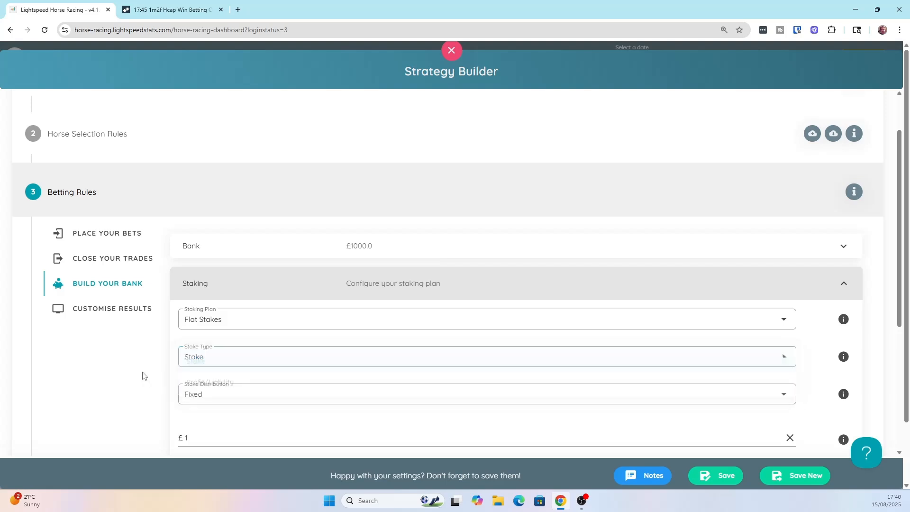
pyautogui.scroll(-2, 307, 366)
pyautogui.click(279, 309)
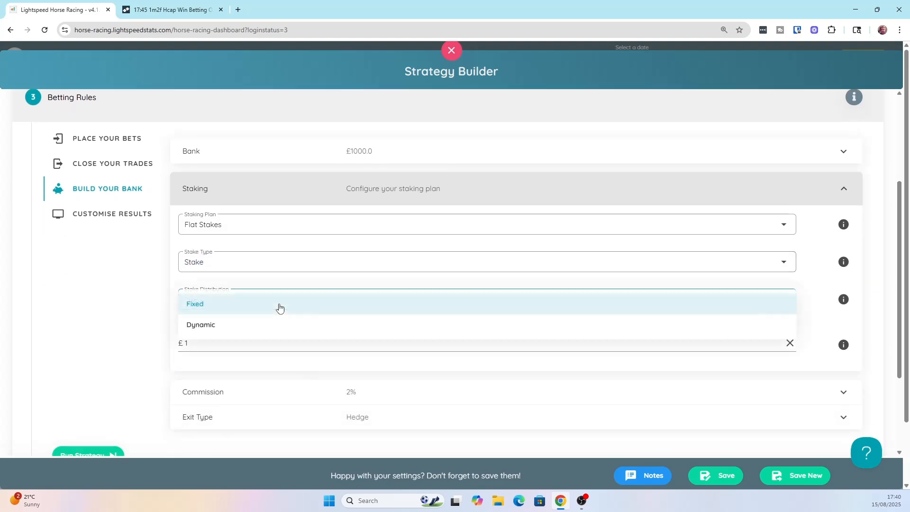
pyautogui.click(124, 307)
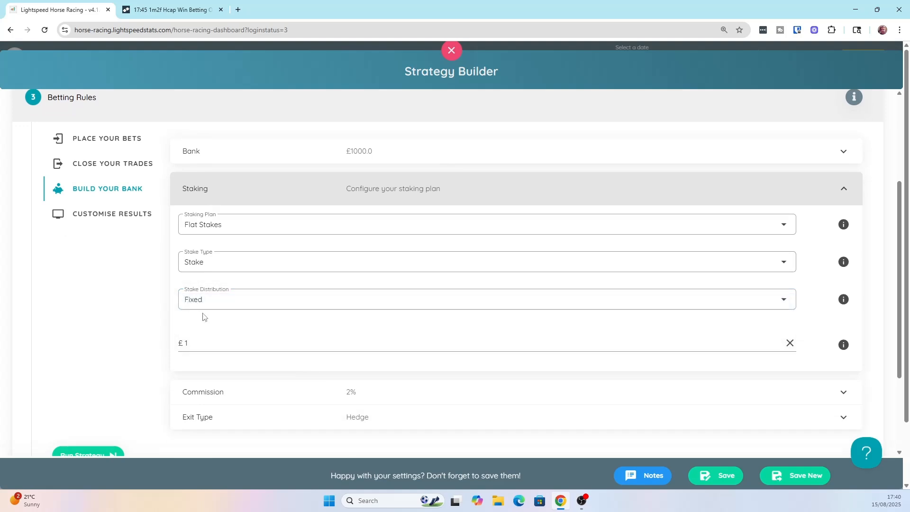
pyautogui.scroll(-1, 155, 362)
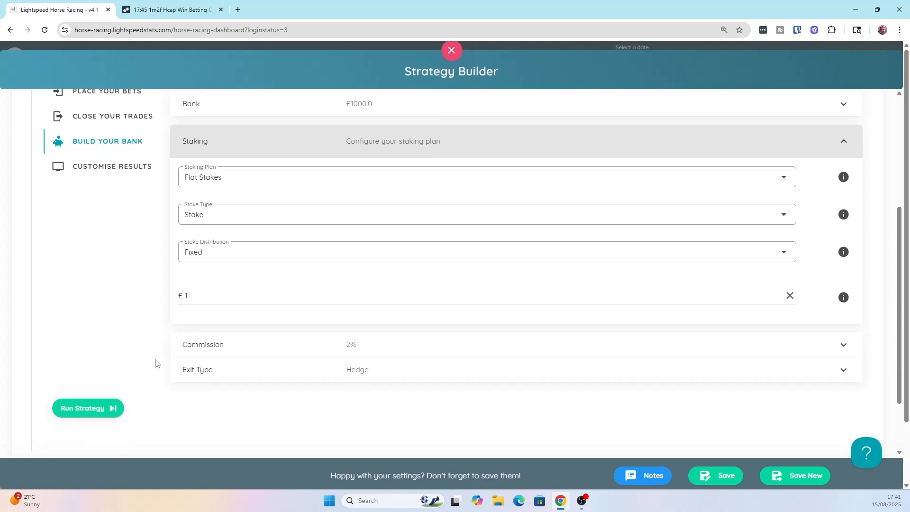
pyautogui.scroll(2, 155, 362)
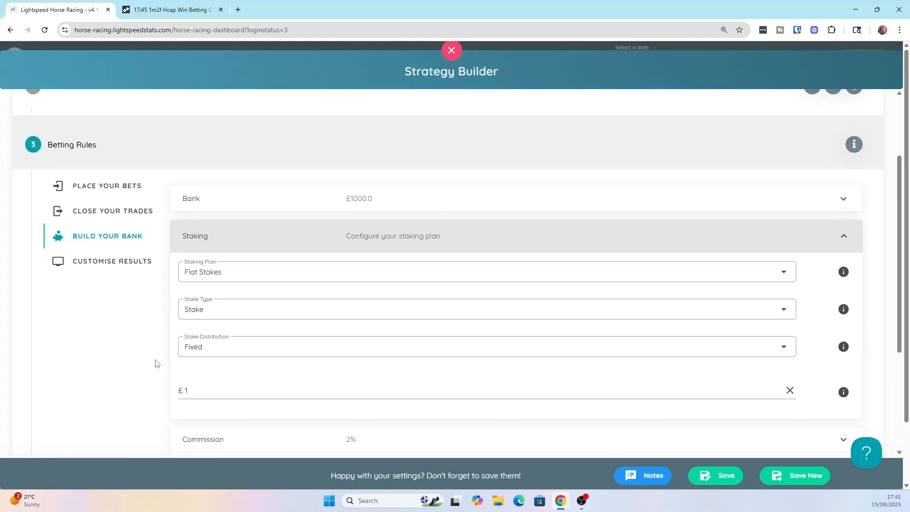
# Step: Add Country from the course metrics to the results breakdowns in the Customise Results settings
pyautogui.click(149, 267)
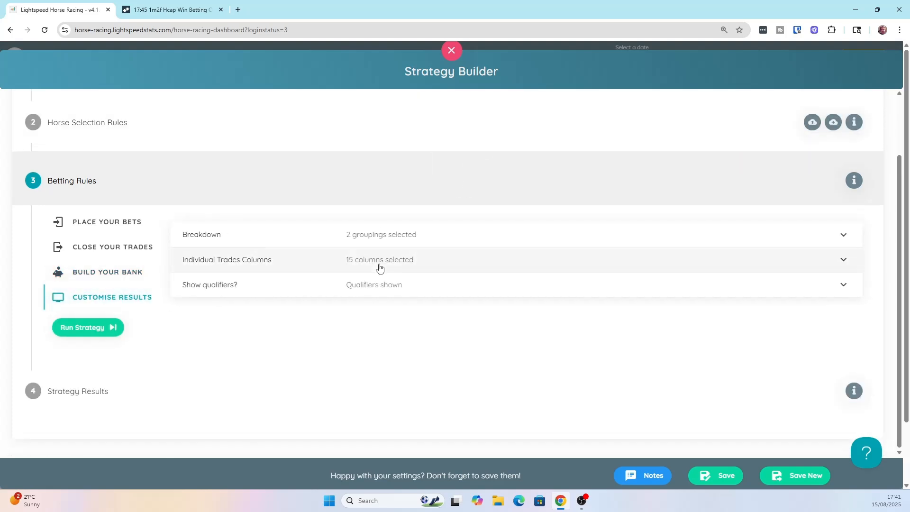
pyautogui.click(435, 236)
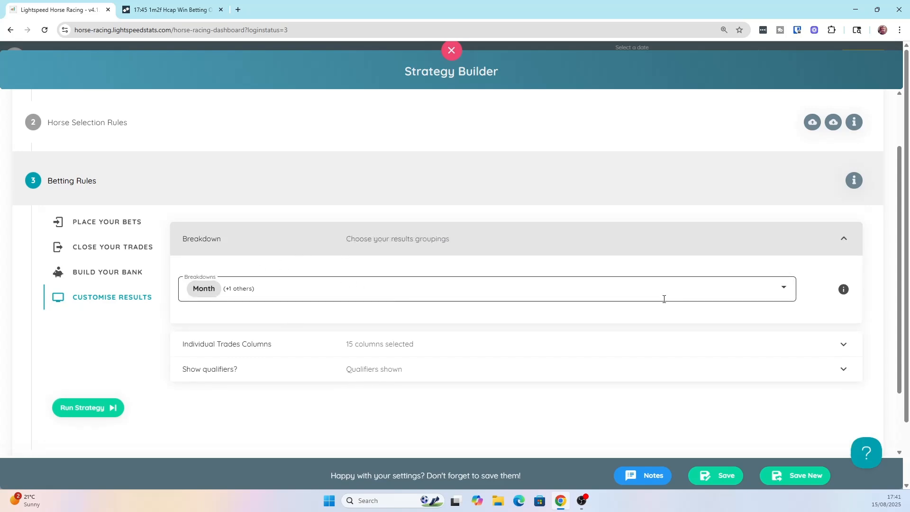
pyautogui.click(783, 286)
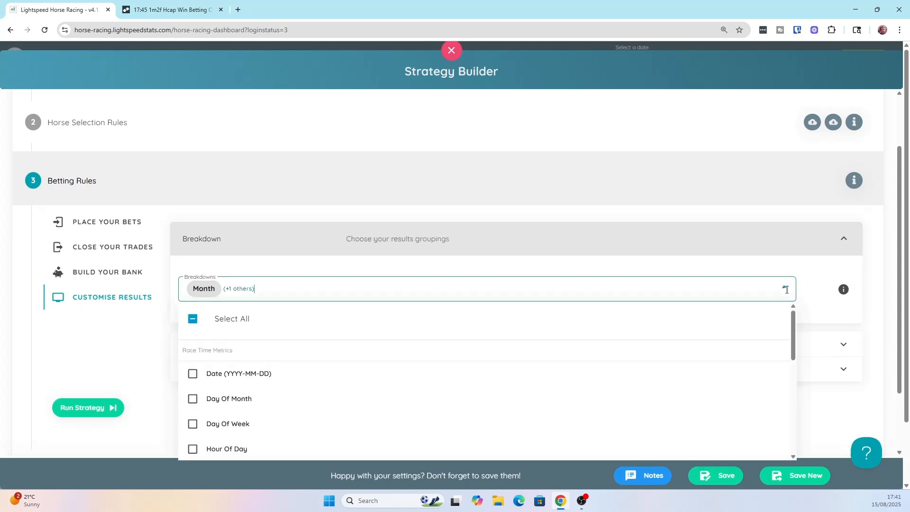
pyautogui.scroll(-3, 341, 382)
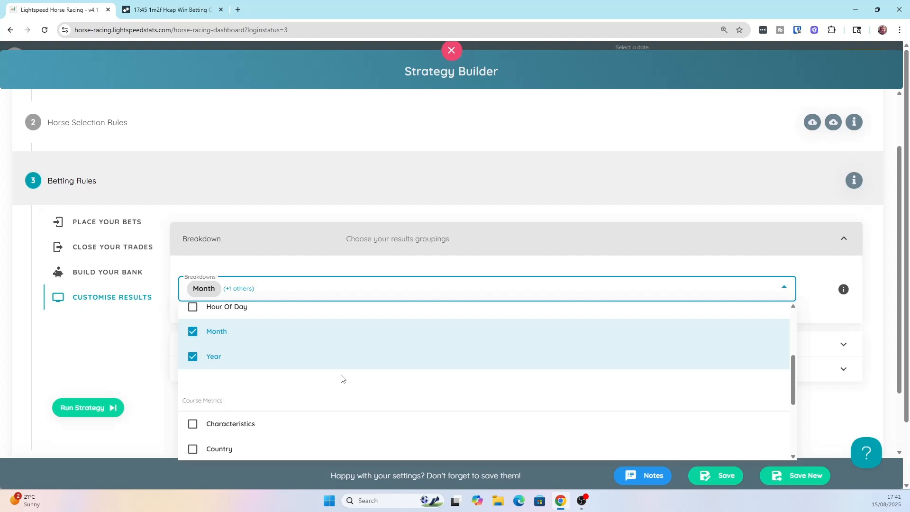
pyautogui.scroll(-4, 342, 378)
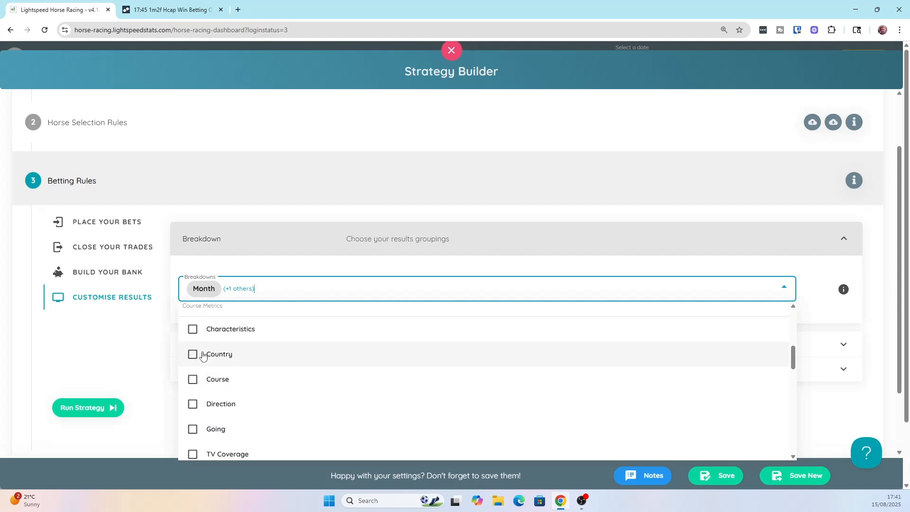
pyautogui.click(196, 359)
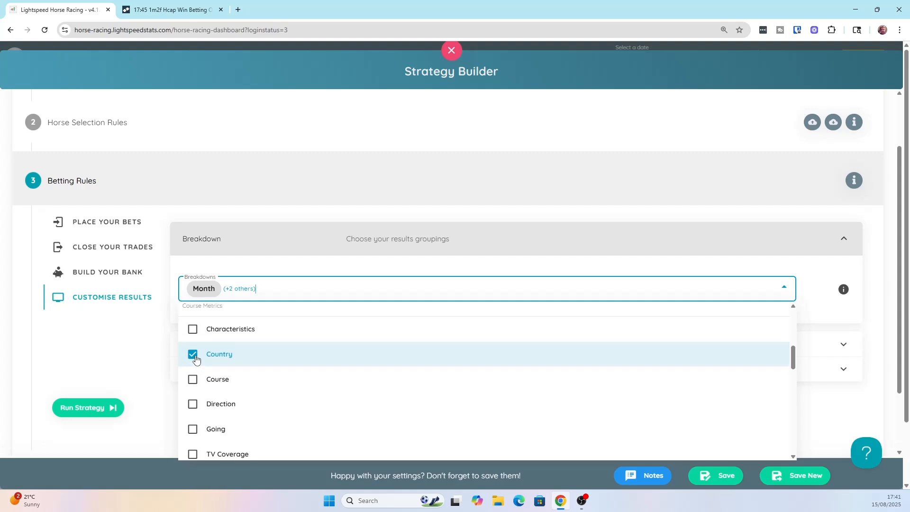
# Step: Add Course and Going from the course metrics to the results breakdowns
pyautogui.click(192, 380)
pyautogui.scroll(-2, 223, 379)
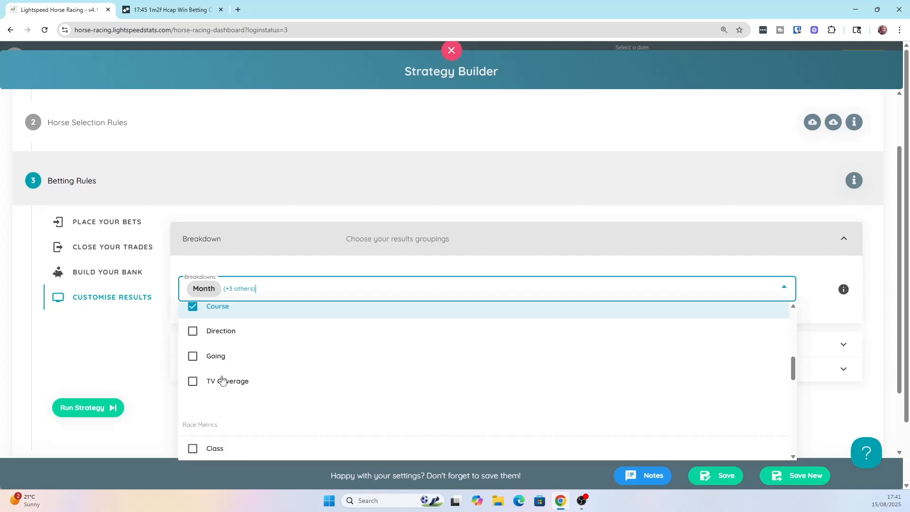
pyautogui.click(193, 335)
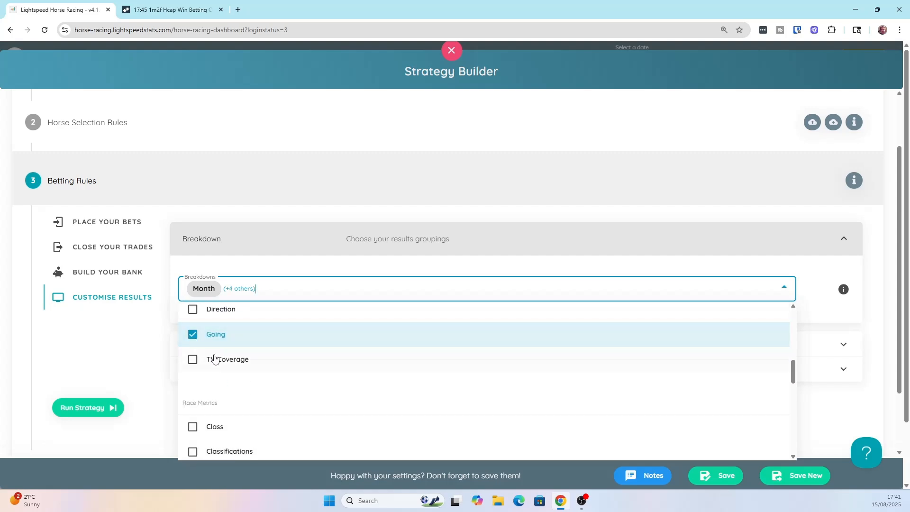
# Step: Add Class, Handicap Race, No. Of Runners and Race Distance from the race metrics to the results breakdowns
pyautogui.scroll(-4, 217, 362)
pyautogui.click(195, 337)
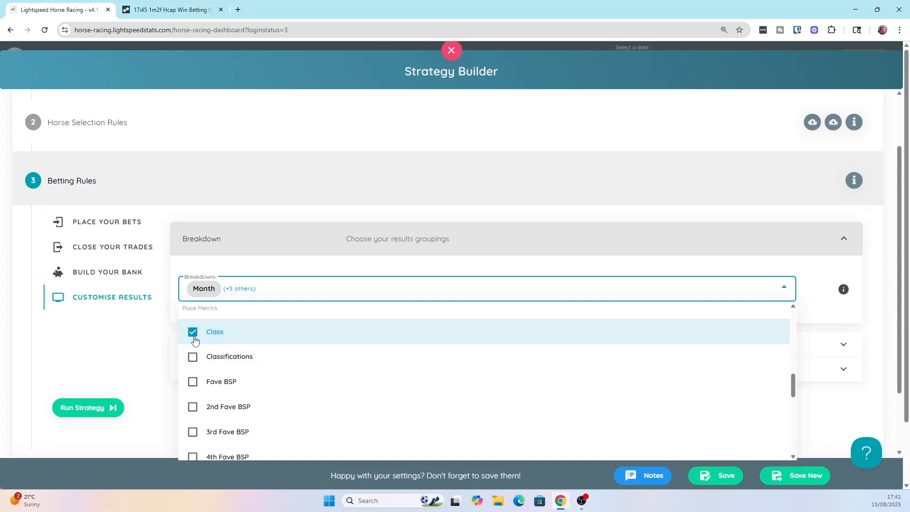
pyautogui.scroll(-1, 245, 358)
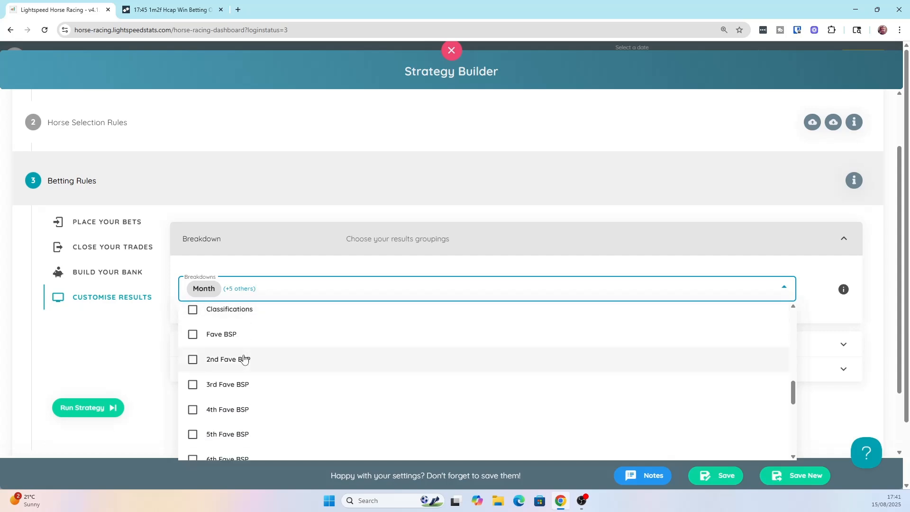
pyautogui.scroll(-3, 244, 359)
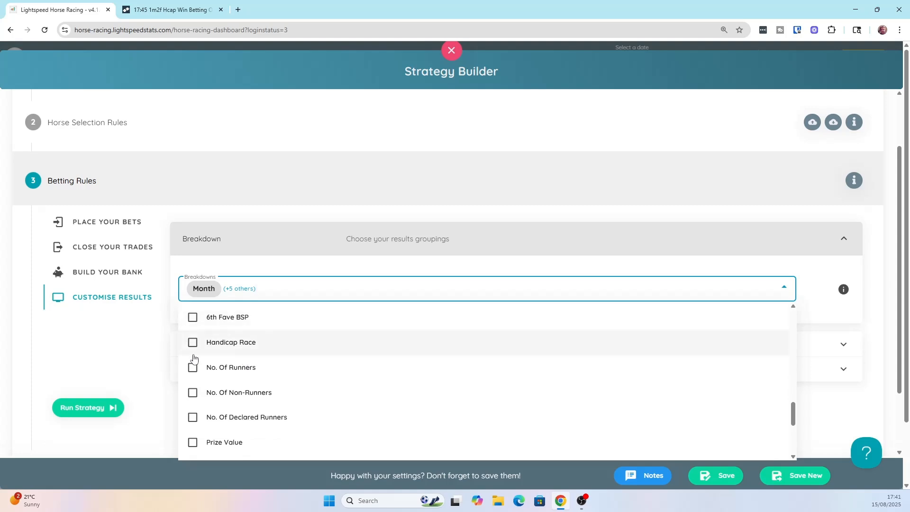
pyautogui.click(193, 350)
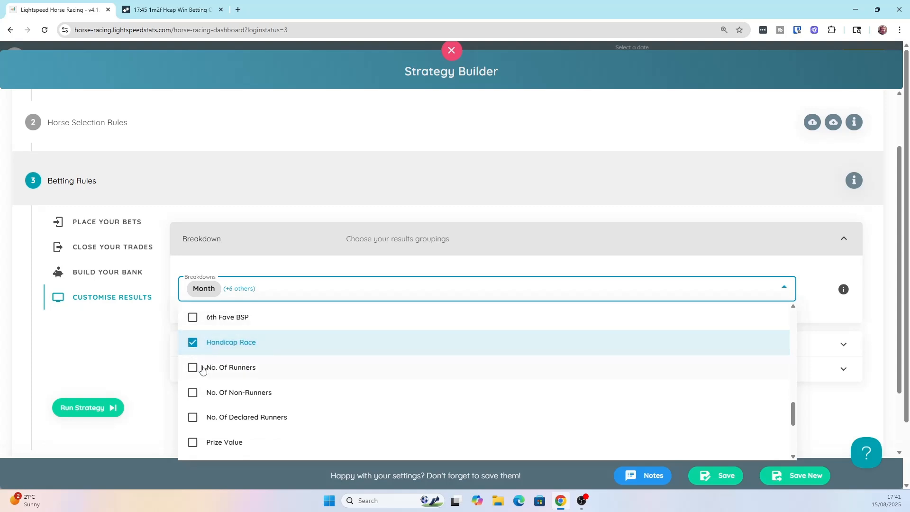
pyautogui.click(193, 369)
pyautogui.scroll(-2, 242, 388)
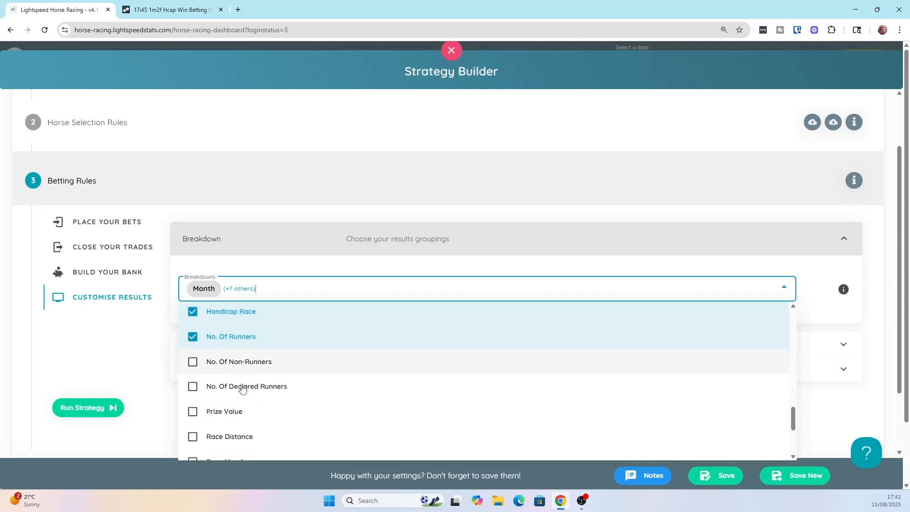
pyautogui.scroll(-1, 242, 388)
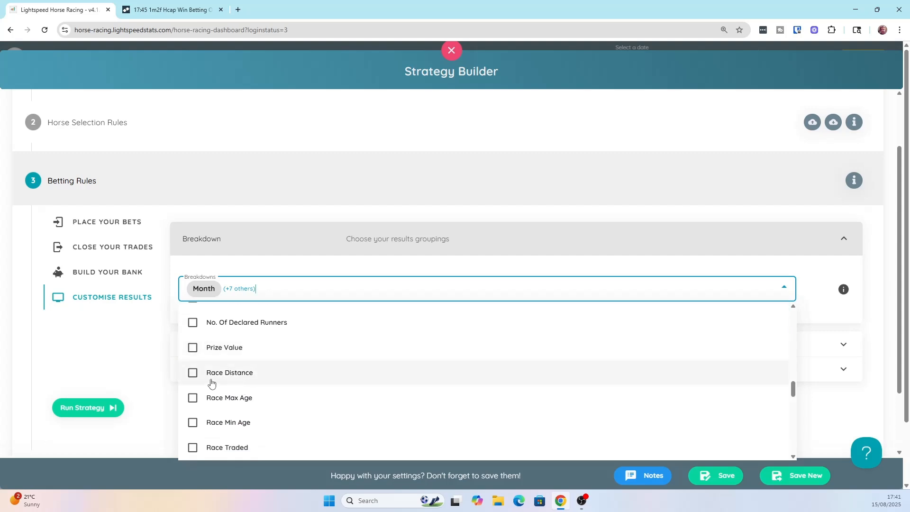
pyautogui.click(193, 373)
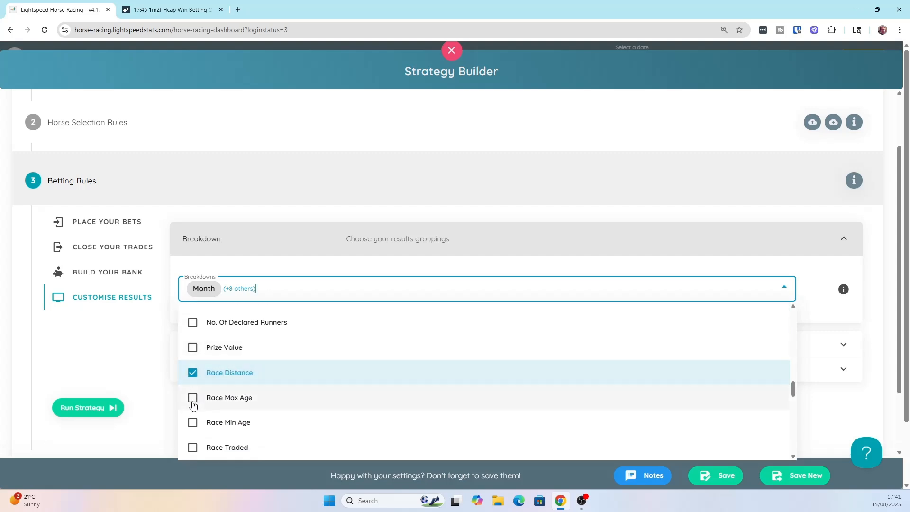
# Step: Add Age and BSP from the horse metrics to the results breakdowns
pyautogui.scroll(-4, 192, 404)
pyautogui.scroll(-4, 193, 404)
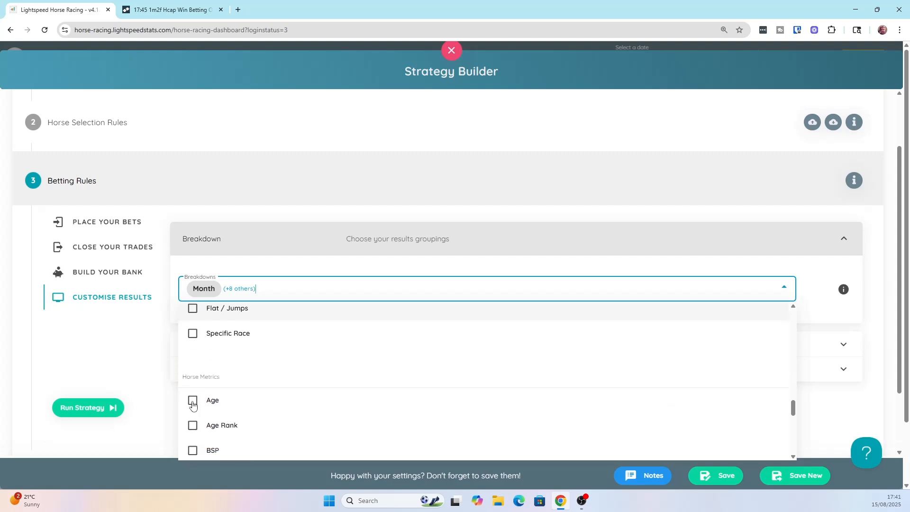
pyautogui.click(194, 363)
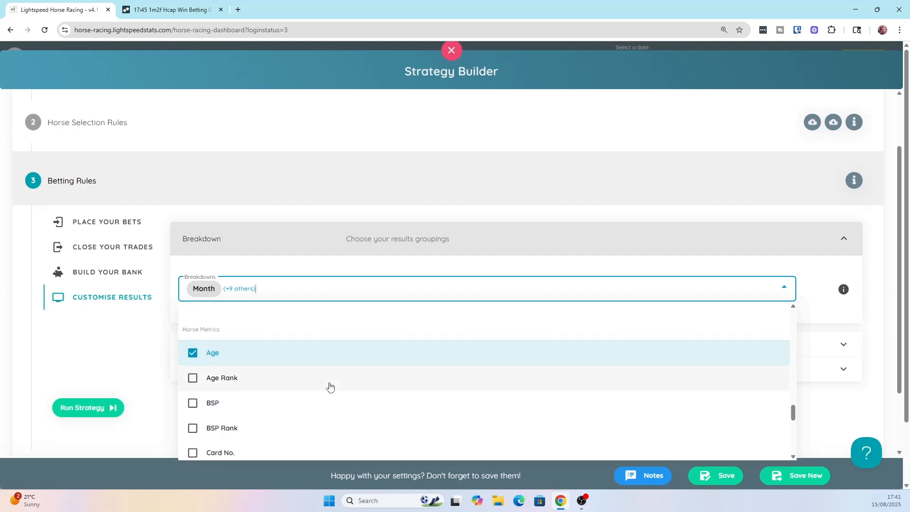
pyautogui.scroll(-2, 330, 386)
pyautogui.scroll(-2, 331, 387)
pyautogui.scroll(2, 330, 387)
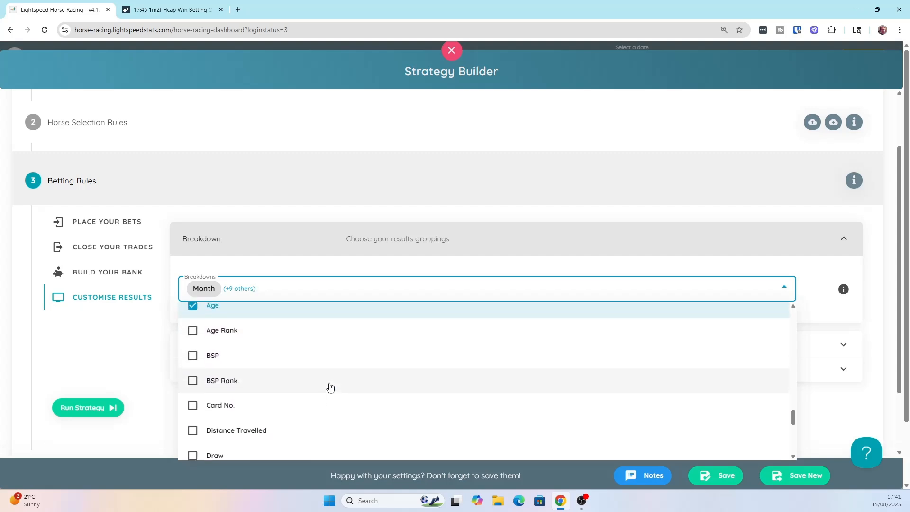
pyautogui.click(194, 357)
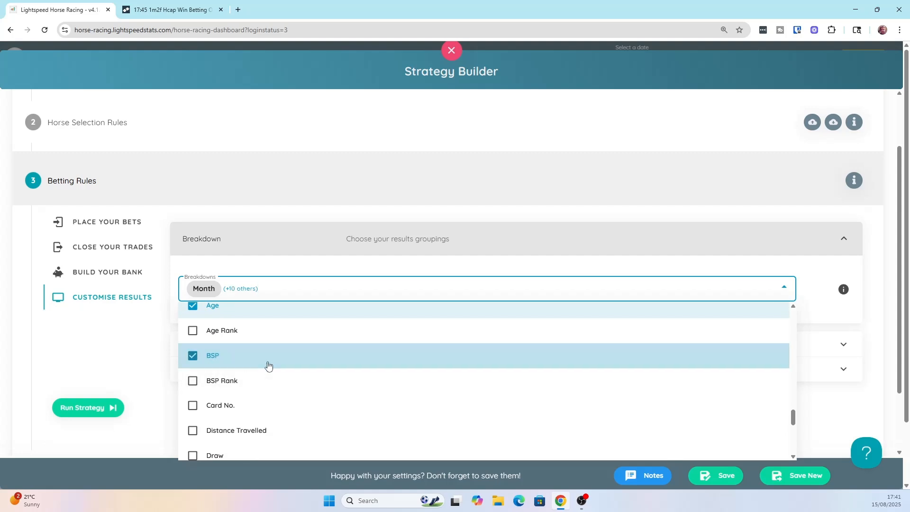
# Step: Add Gender from the horse metrics to the results breakdowns
pyautogui.scroll(-4, 364, 375)
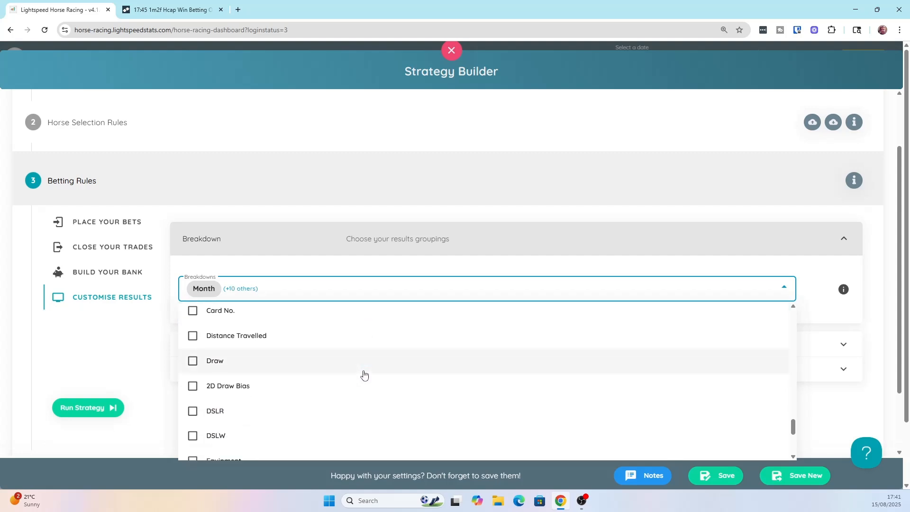
pyautogui.scroll(-4, 364, 375)
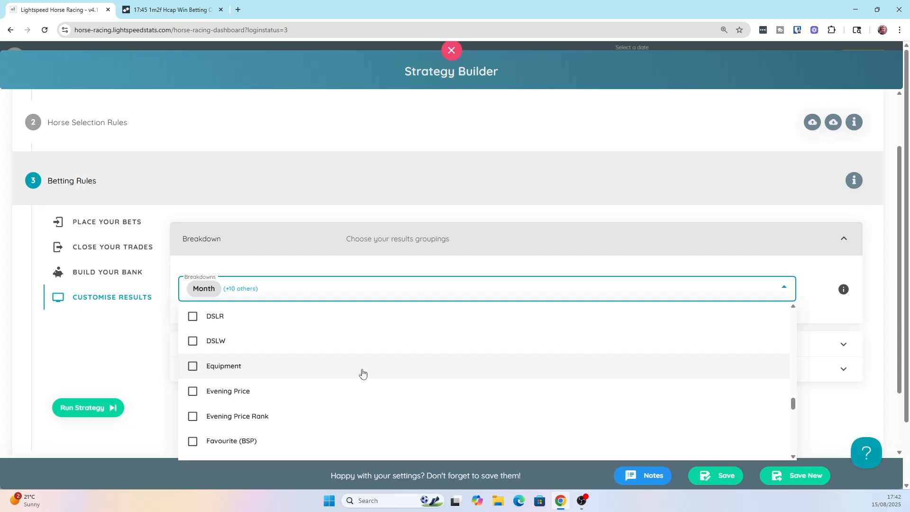
pyautogui.scroll(-4, 363, 375)
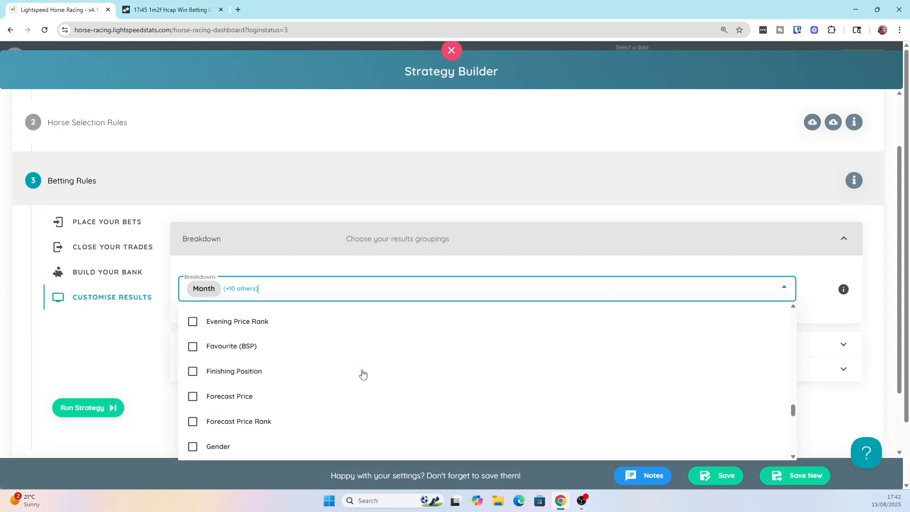
pyautogui.scroll(-2, 362, 374)
pyautogui.scroll(-2, 363, 375)
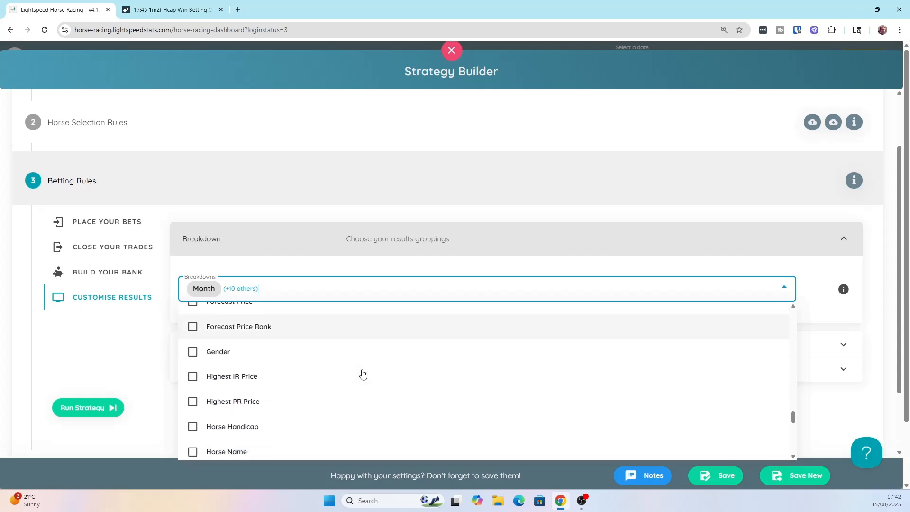
pyautogui.click(191, 356)
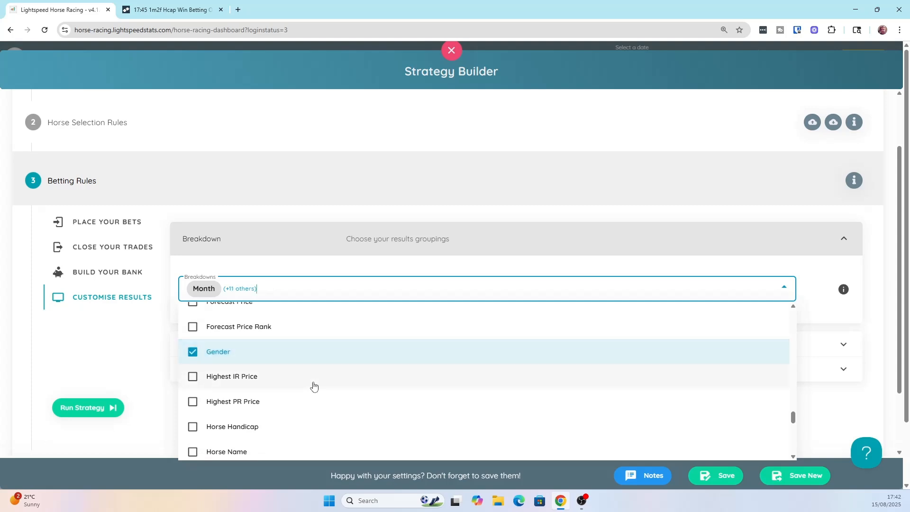
# Step: Examine the remaining horse, trade, jockey and jockey/trainer combo breakdown options, and close the breakdown list
pyautogui.scroll(-3, 313, 384)
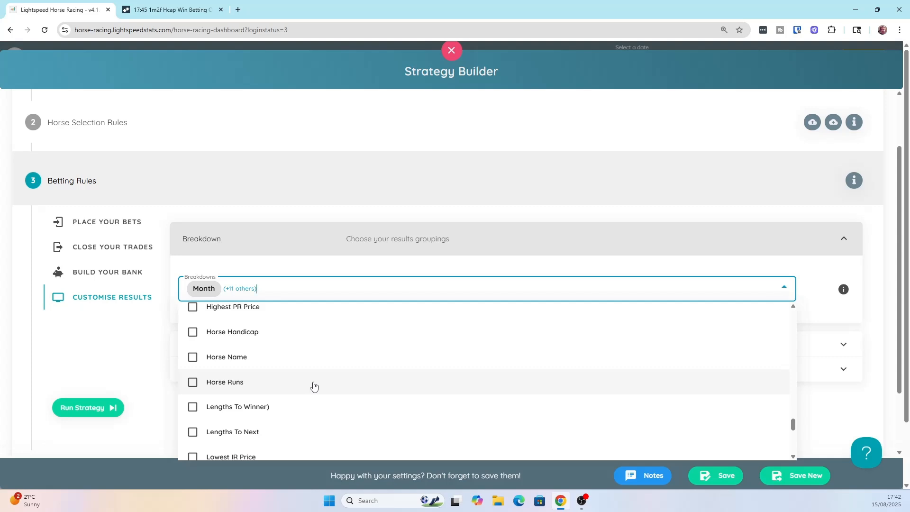
pyautogui.scroll(-6, 314, 386)
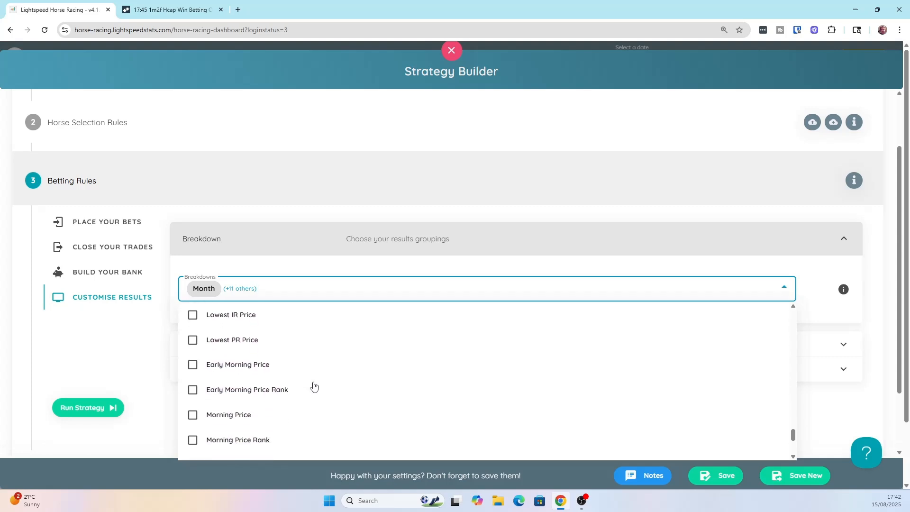
pyautogui.scroll(2, 313, 387)
pyautogui.scroll(-5, 314, 387)
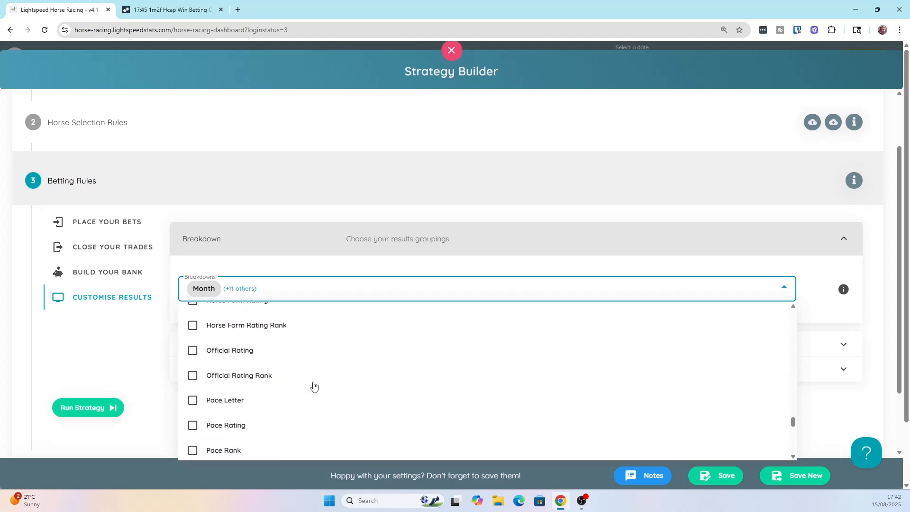
pyautogui.scroll(-4, 314, 387)
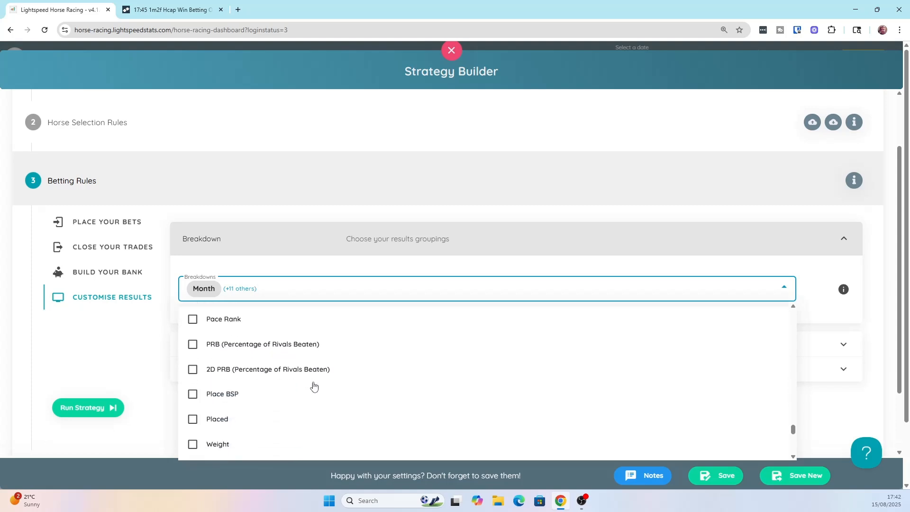
pyautogui.scroll(-1, 314, 386)
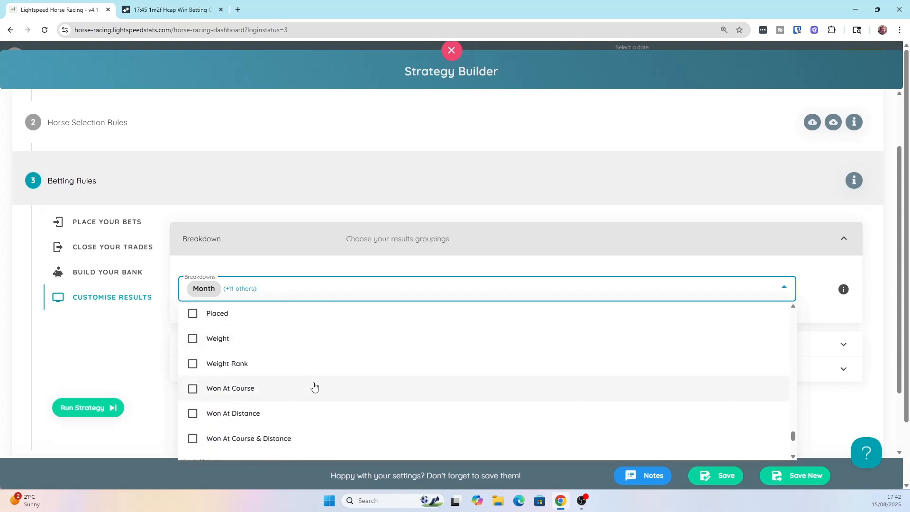
pyautogui.scroll(-1, 314, 386)
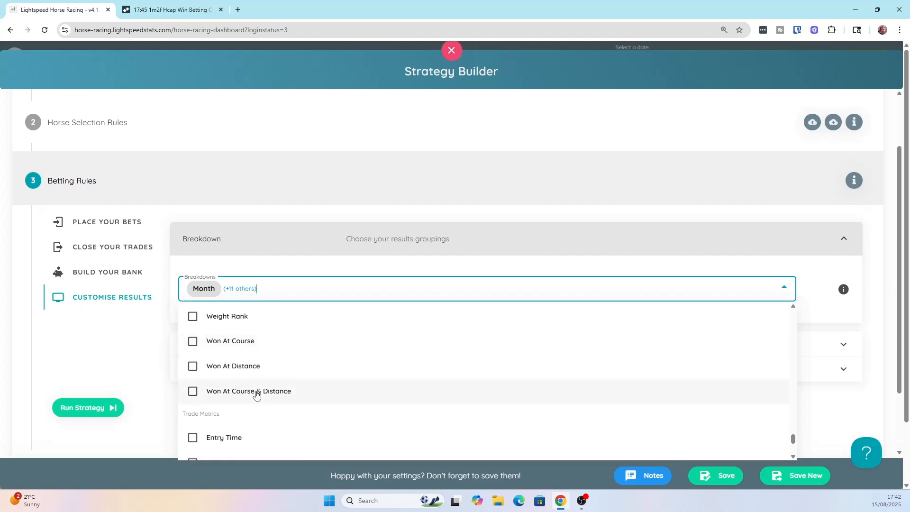
pyautogui.scroll(-2, 271, 383)
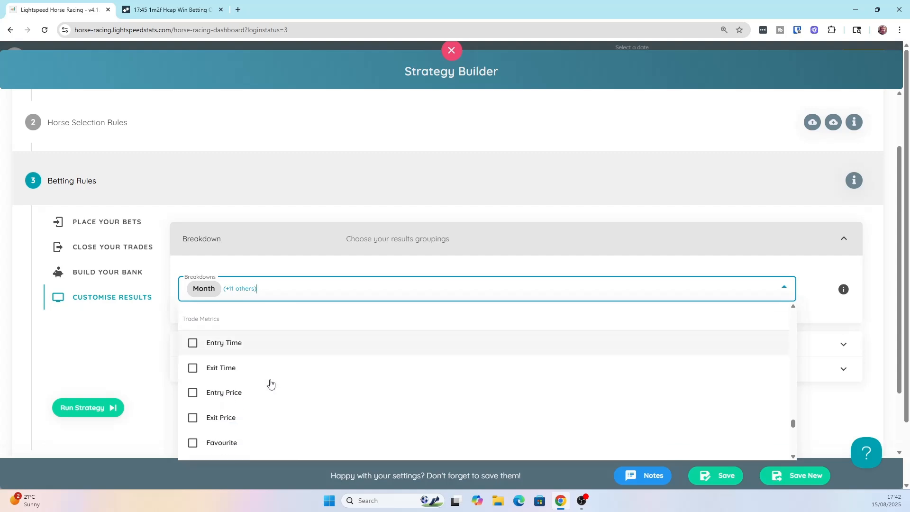
pyautogui.scroll(-4, 271, 383)
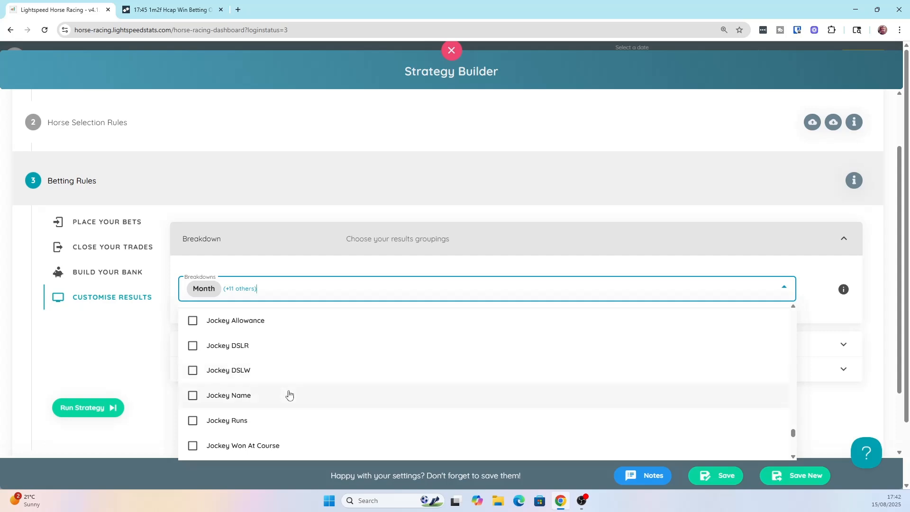
pyautogui.scroll(-4, 289, 396)
pyautogui.scroll(-5, 290, 395)
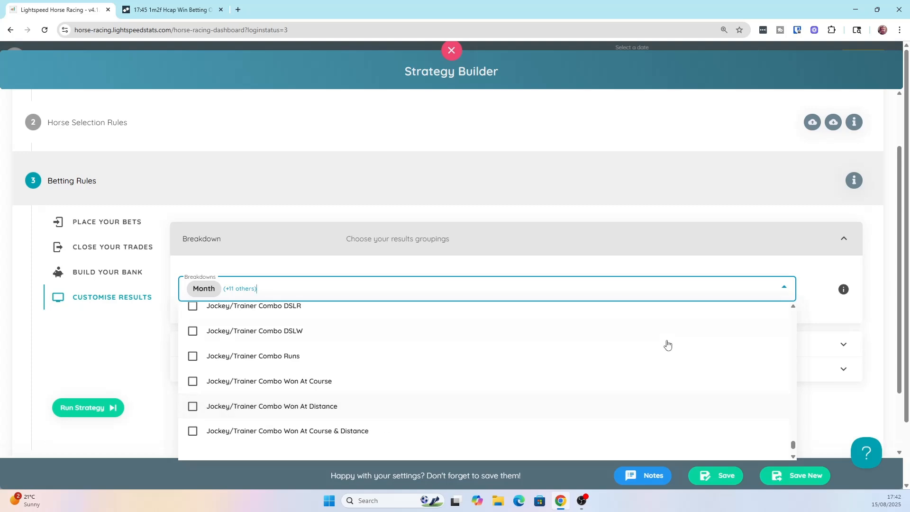
pyautogui.click(784, 287)
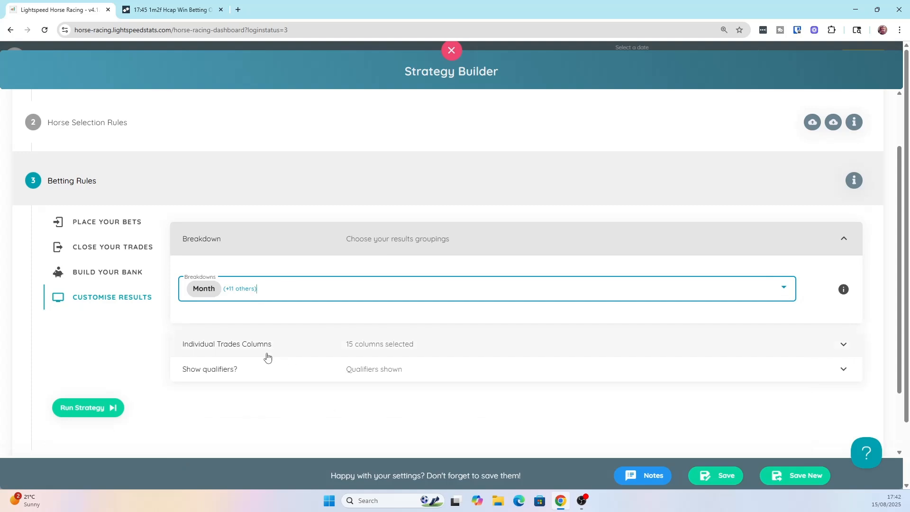
# Step: Examine the columns available for the Individual Trades table, leaving the selection as it is
pyautogui.click(441, 354)
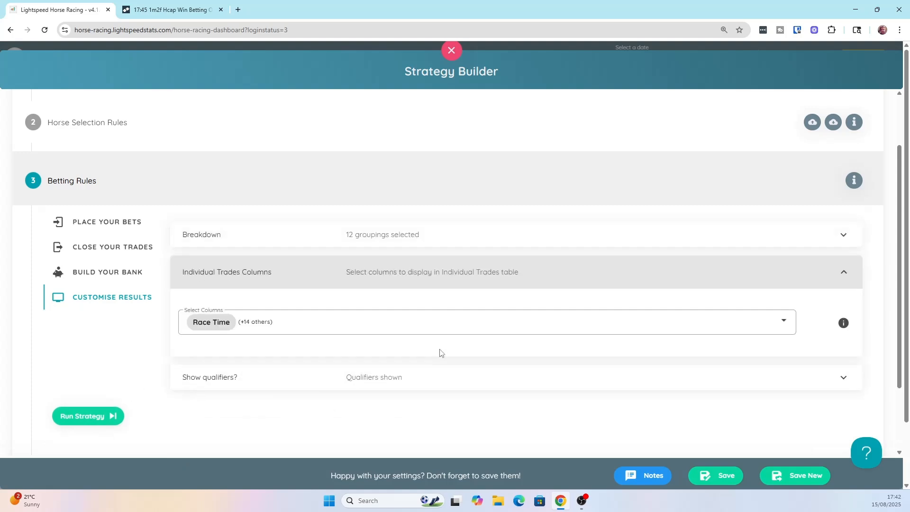
pyautogui.click(339, 324)
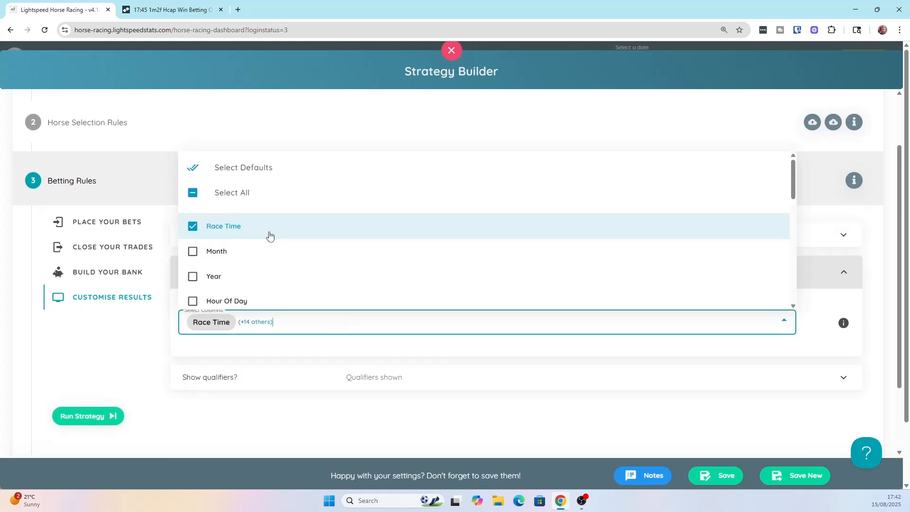
pyautogui.scroll(-5, 268, 235)
pyautogui.scroll(1, 269, 236)
pyautogui.click(134, 361)
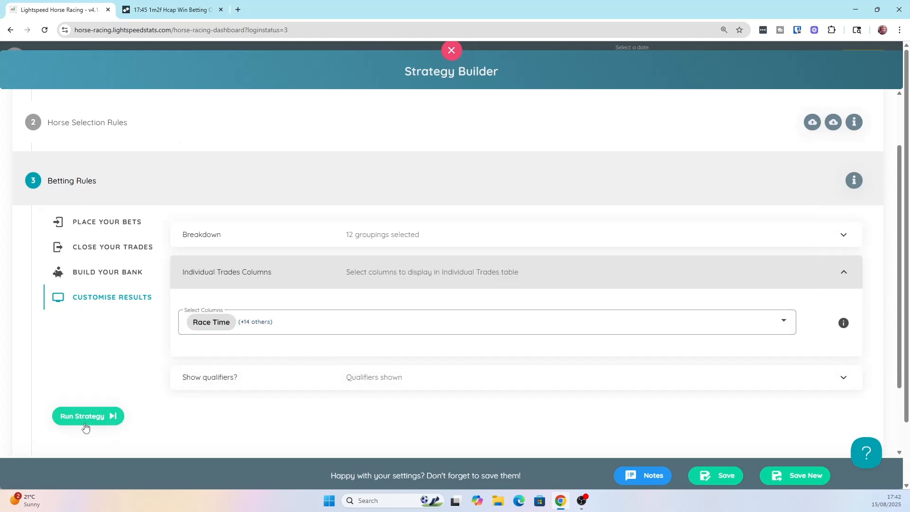
# Step: Run the strategy and review the rating, profit, ROI, strike rate and expected value figures in the Strategy Results
pyautogui.click(347, 242)
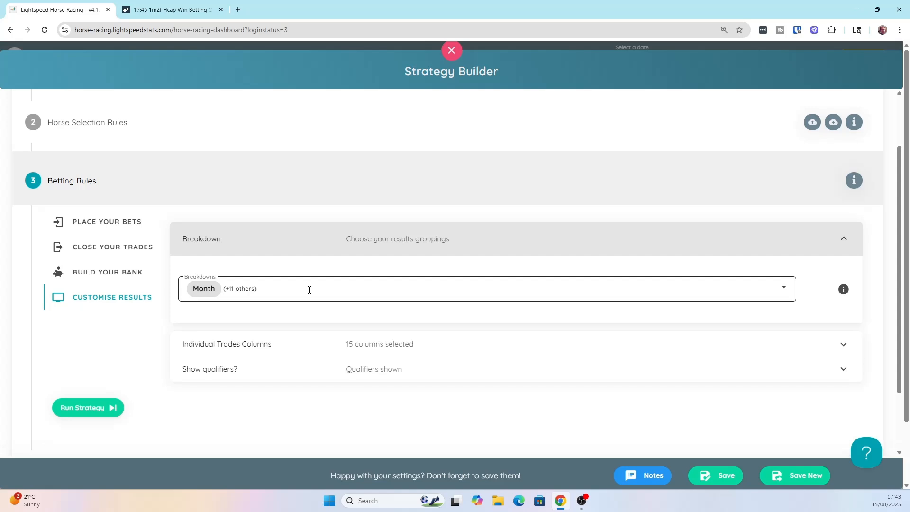
pyautogui.click(97, 408)
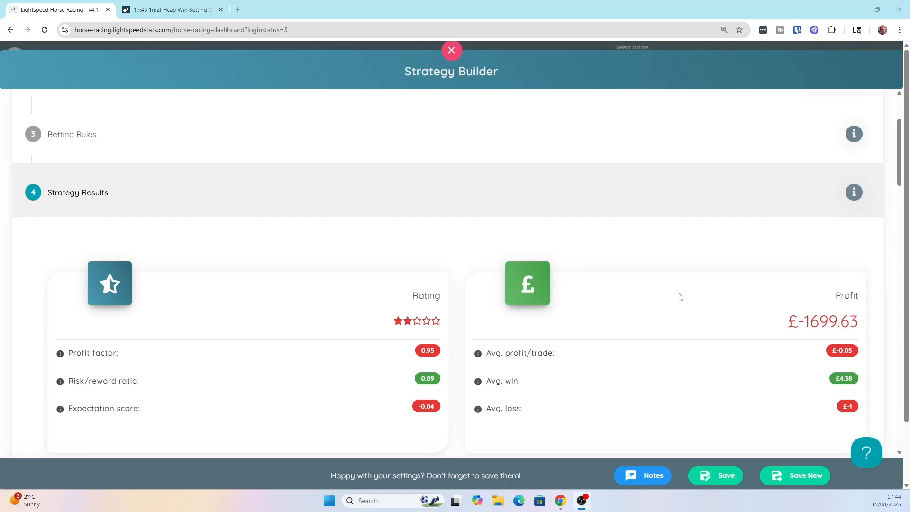
pyautogui.scroll(-1, 681, 297)
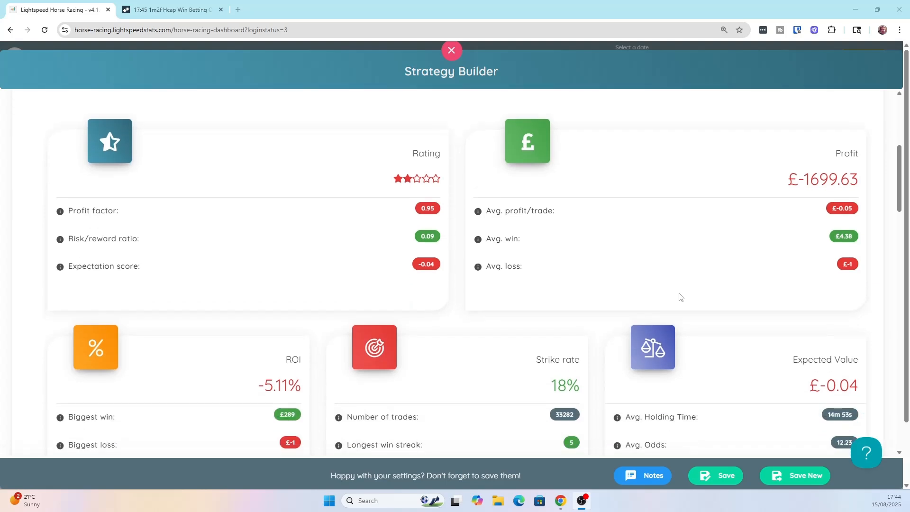
pyautogui.scroll(-2, 681, 296)
pyautogui.scroll(-1, 681, 295)
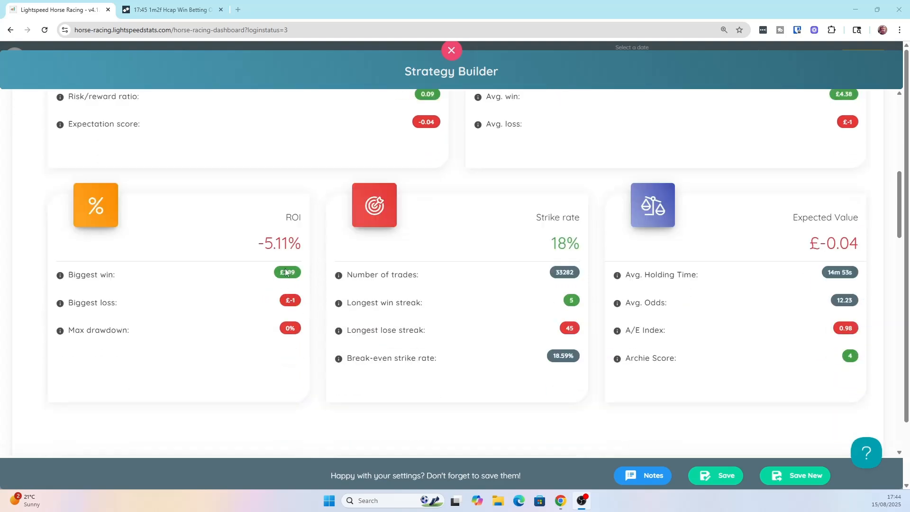
# Step: Review the Rating Breakdown radar chart and the Cashflow and Volume charts in the Strategy Results
pyautogui.scroll(-6, 558, 326)
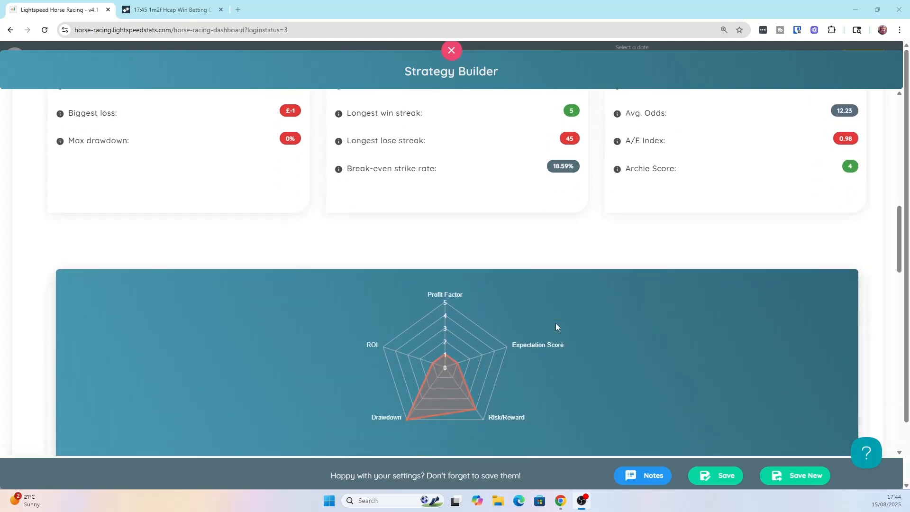
pyautogui.scroll(-4, 556, 326)
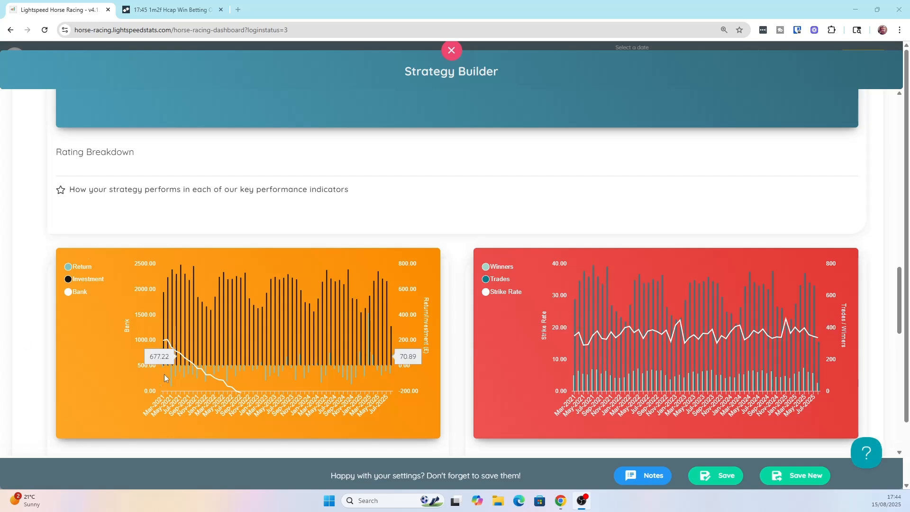
pyautogui.moveTo(174, 345)
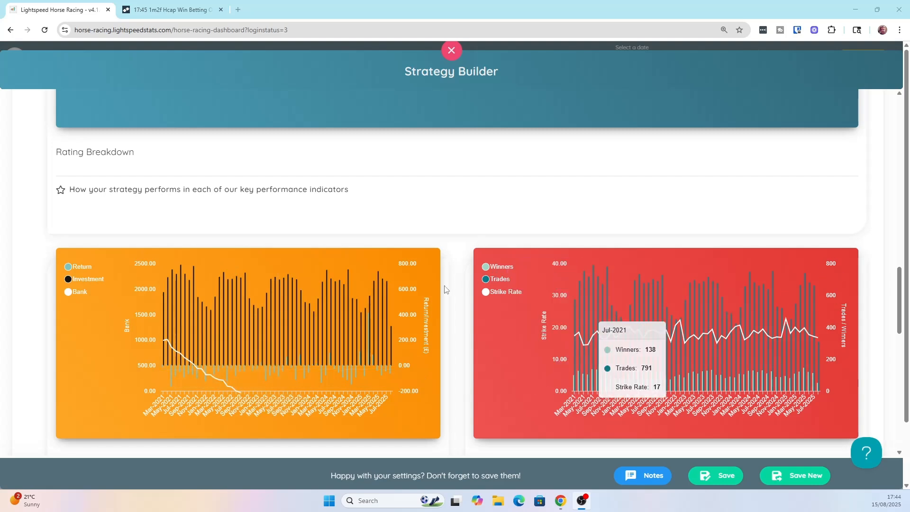
pyautogui.scroll(-3, 444, 291)
pyautogui.scroll(-3, 443, 293)
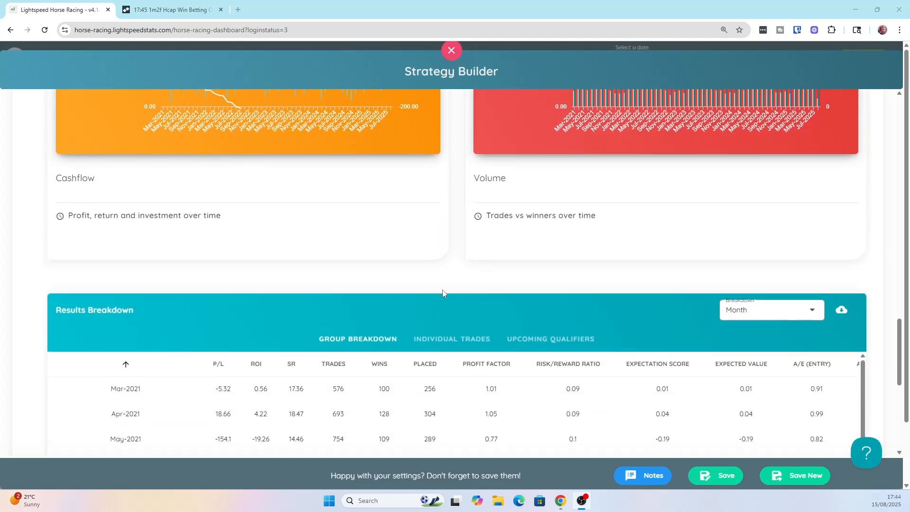
# Step: Examine the Results Breakdown table by month, reading down the profit, ROI and strike rate rows
pyautogui.scroll(-2, 443, 294)
pyautogui.scroll(-2, 443, 293)
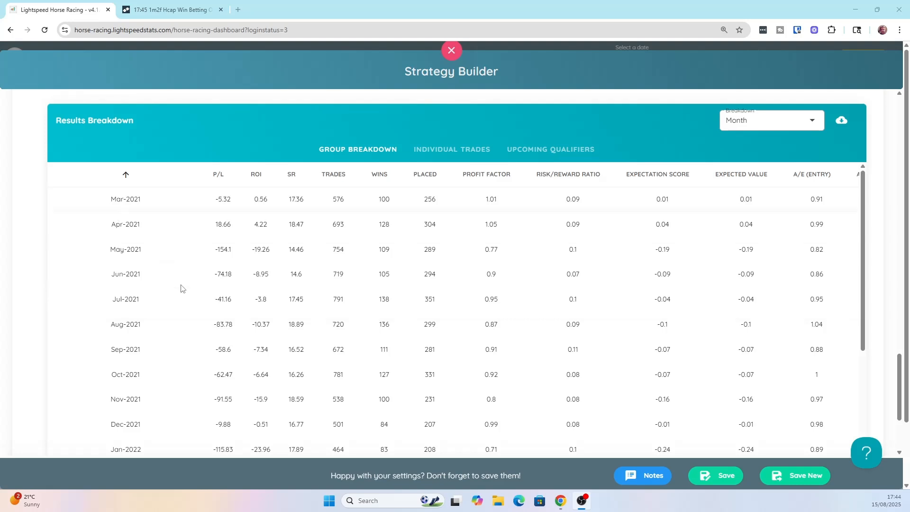
pyautogui.scroll(-4, 181, 289)
pyautogui.scroll(-2, 181, 288)
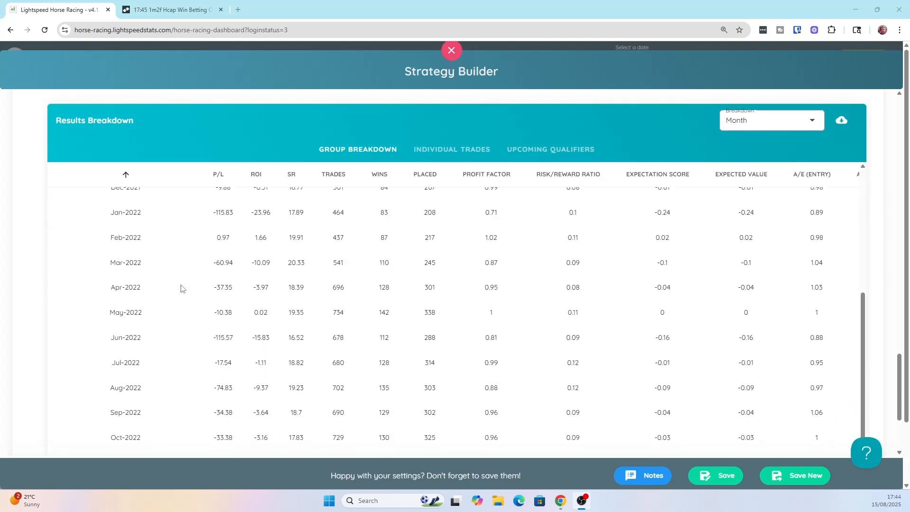
pyautogui.scroll(6, 181, 289)
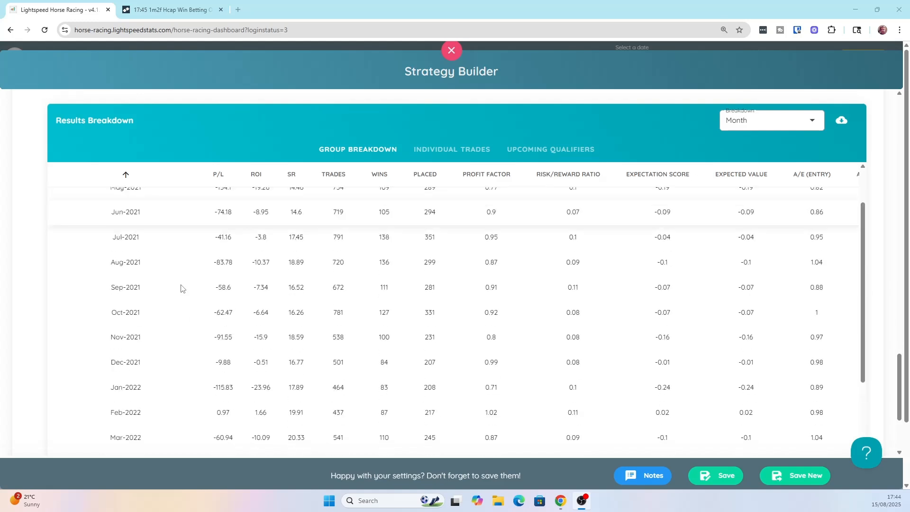
# Step: View the results broken down by Year and by Country
pyautogui.click(747, 125)
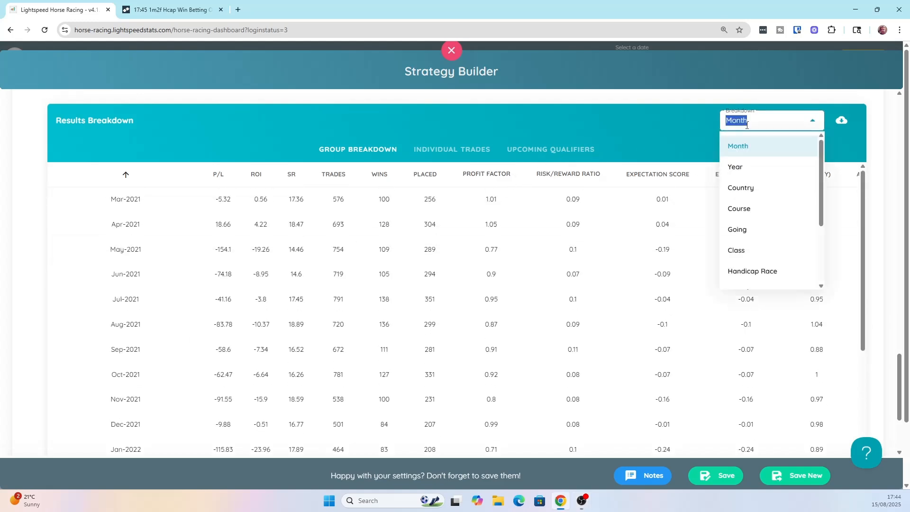
pyautogui.click(755, 169)
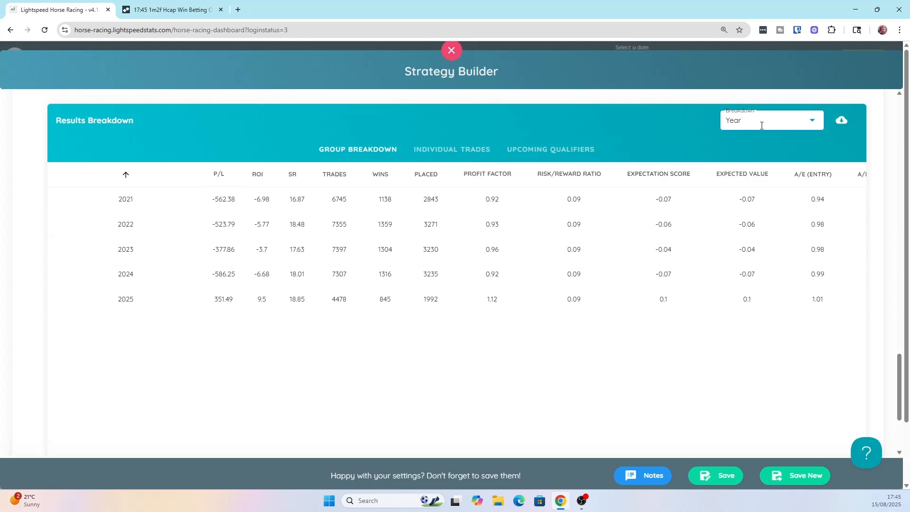
pyautogui.click(761, 122)
pyautogui.click(756, 188)
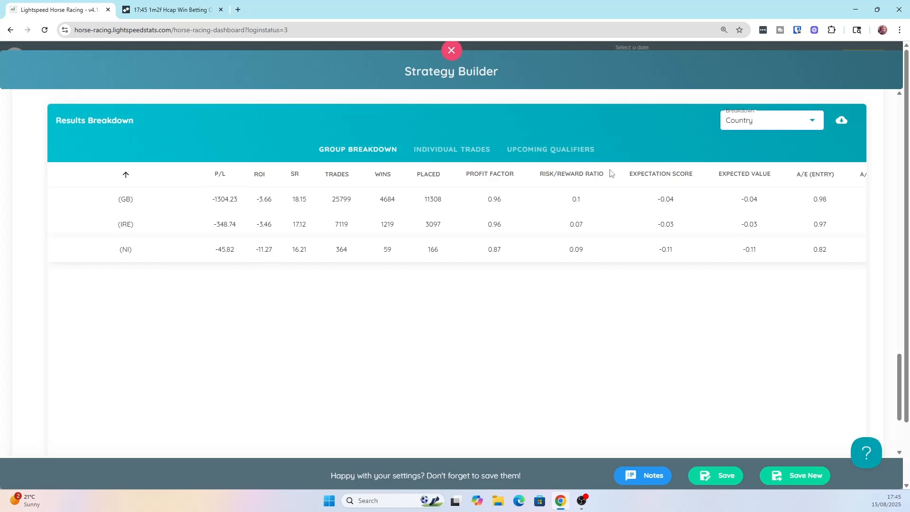
# Step: View the results broken down by Going and by Class
pyautogui.click(765, 121)
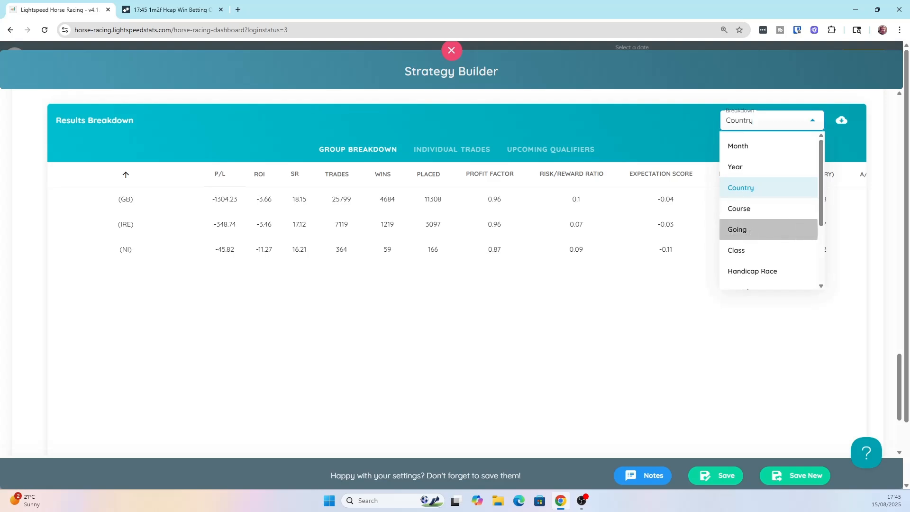
pyautogui.click(750, 232)
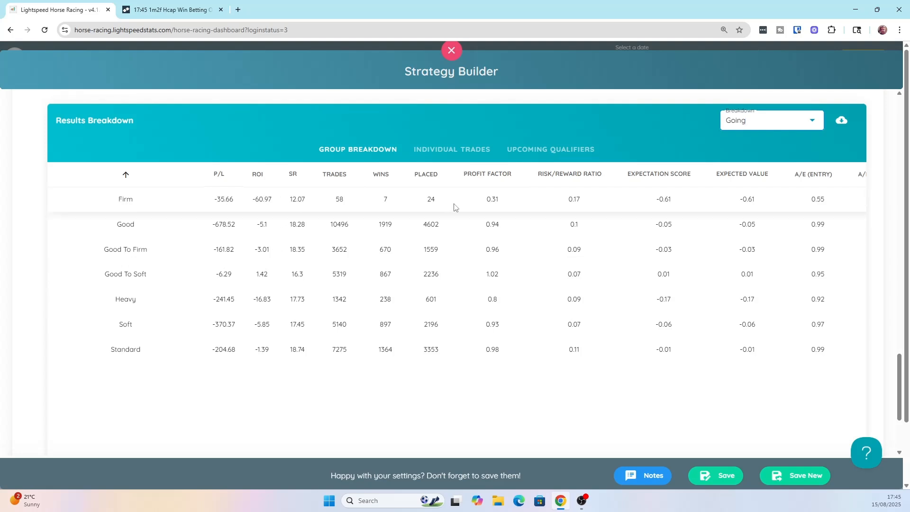
pyautogui.click(795, 118)
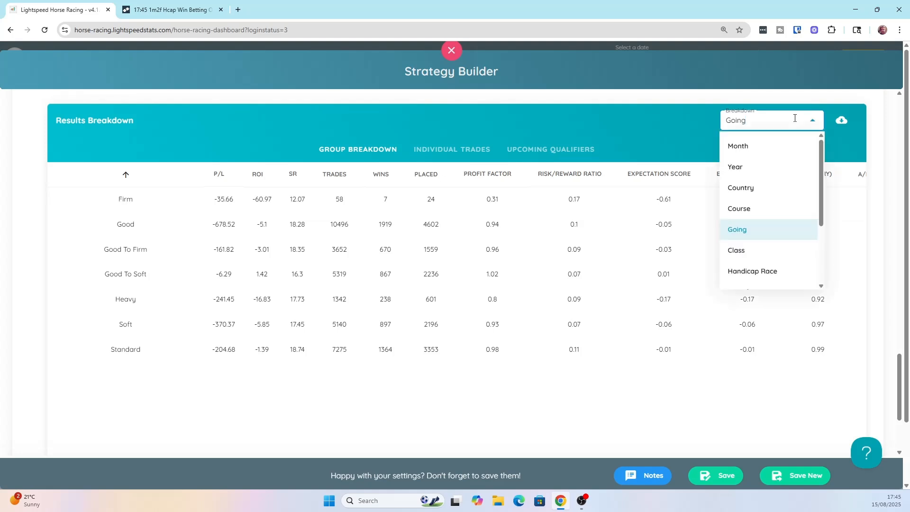
pyautogui.click(763, 256)
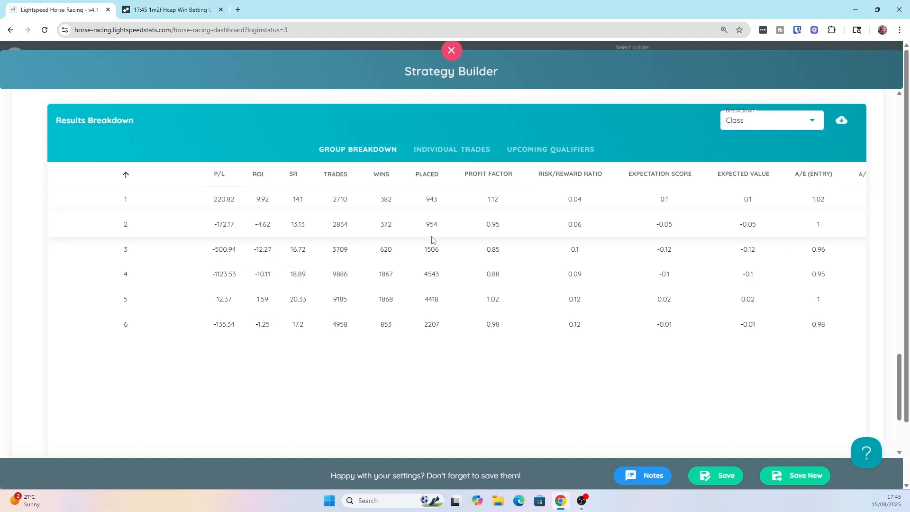
# Step: View the results broken down by Handicap Race and by No. Of Runners, including the larger field sizes
pyautogui.click(795, 126)
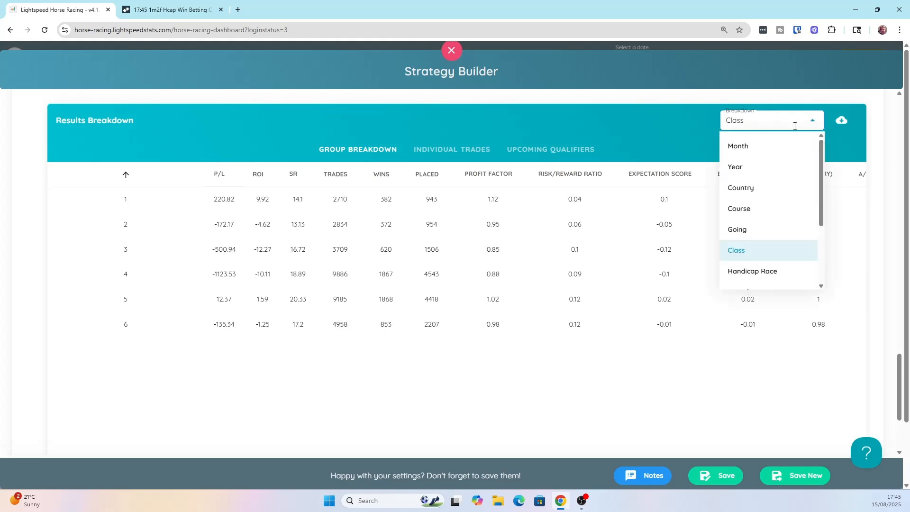
pyautogui.scroll(-1, 765, 220)
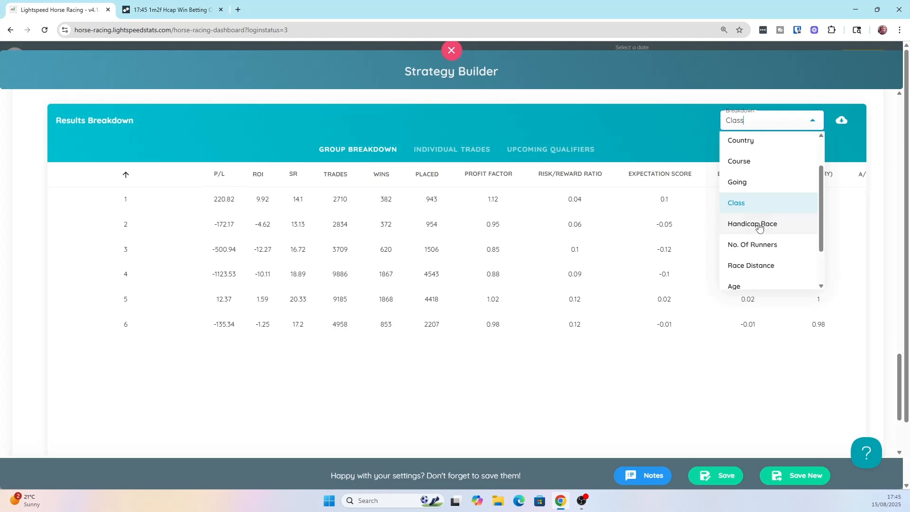
pyautogui.click(759, 227)
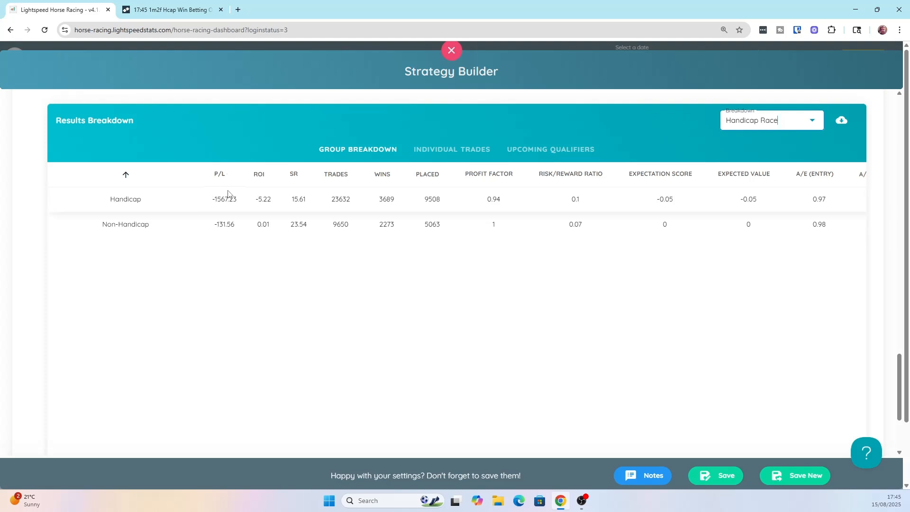
pyautogui.click(802, 125)
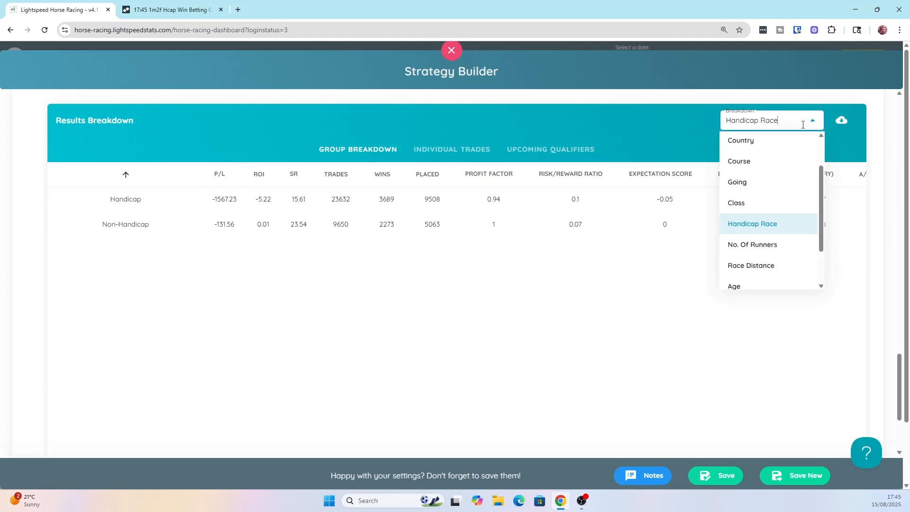
pyautogui.click(772, 242)
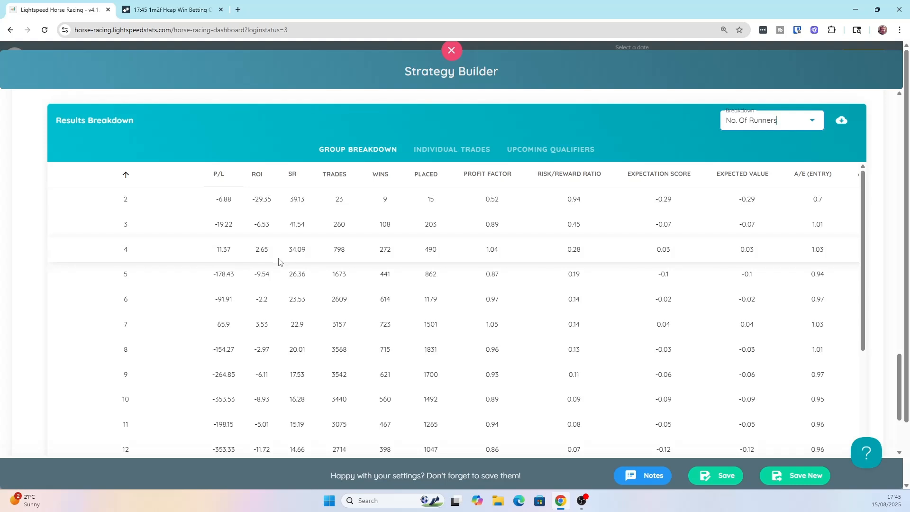
pyautogui.scroll(-3, 276, 248)
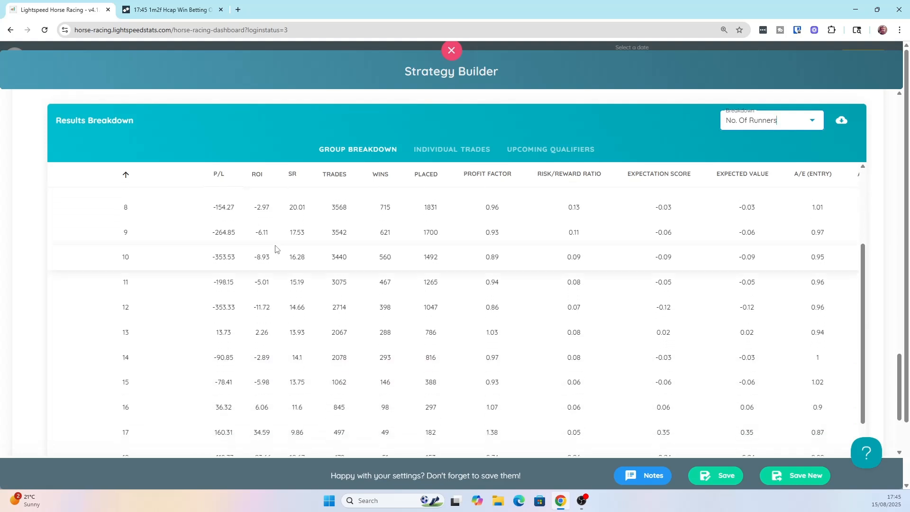
# Step: View the results broken down by Race Distance and by Age, reading through all the age rows
pyautogui.click(794, 121)
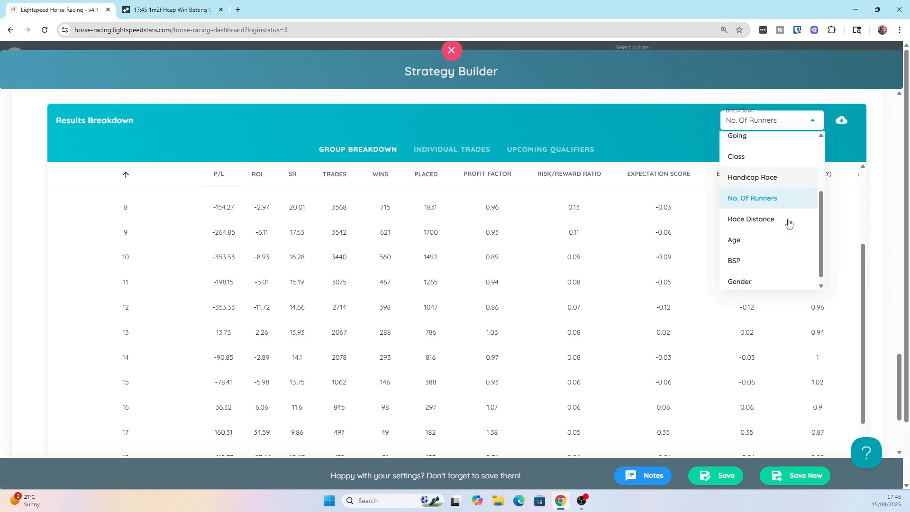
pyautogui.click(788, 223)
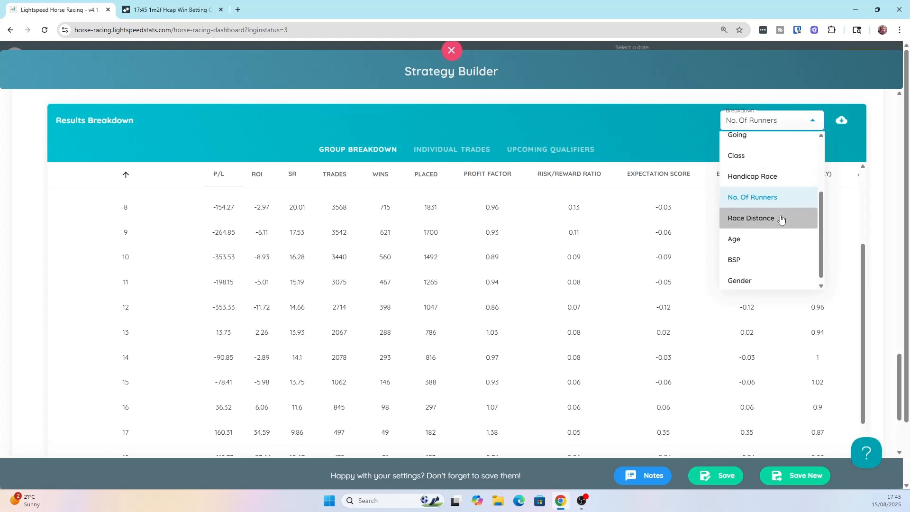
pyautogui.click(766, 124)
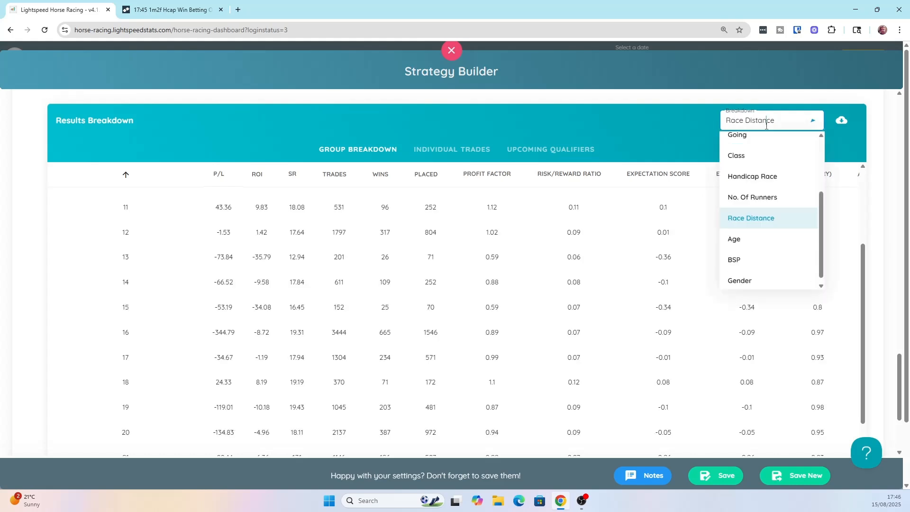
pyautogui.click(768, 239)
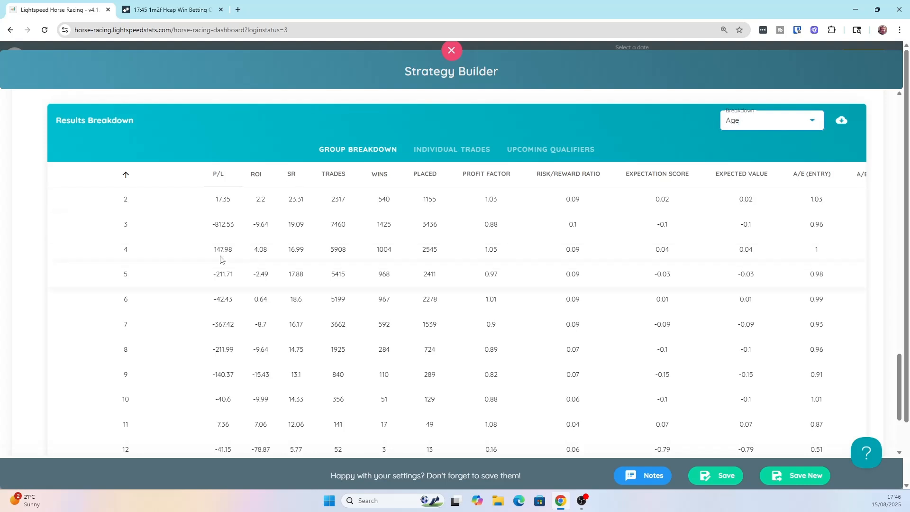
pyautogui.scroll(-2, 300, 273)
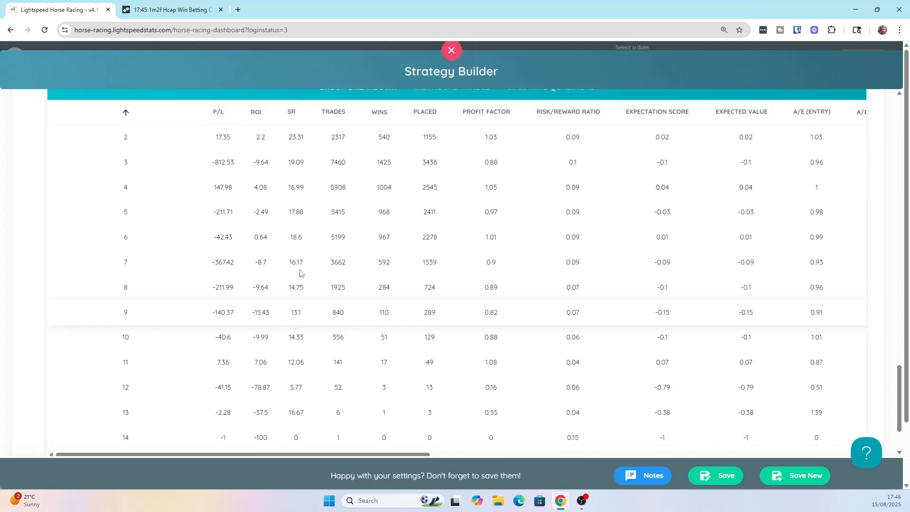
pyautogui.scroll(2, 300, 273)
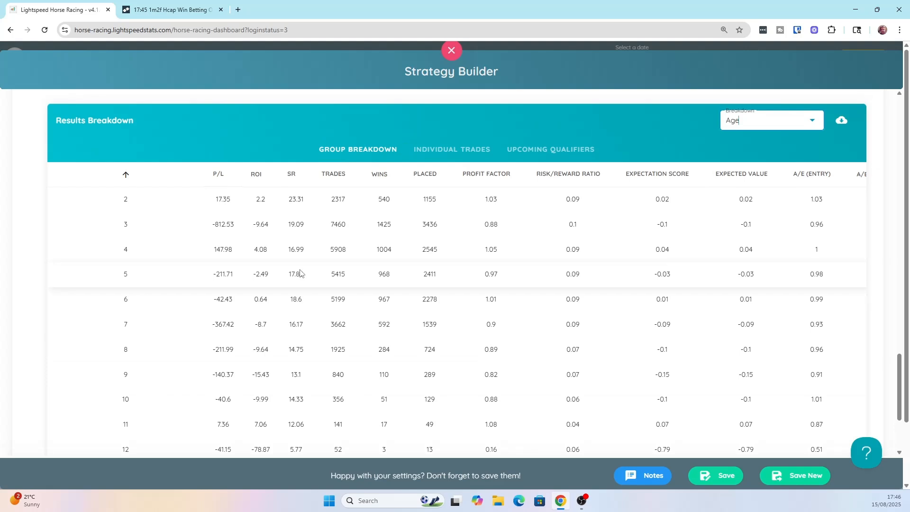
# Step: Switch the results breakdown back to Class and examine the number of trades for class 1
pyautogui.click(762, 121)
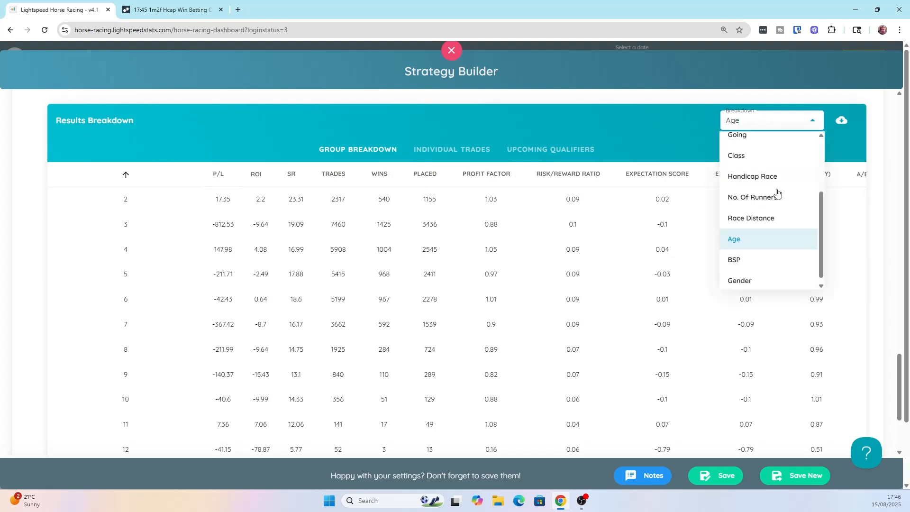
pyautogui.click(767, 161)
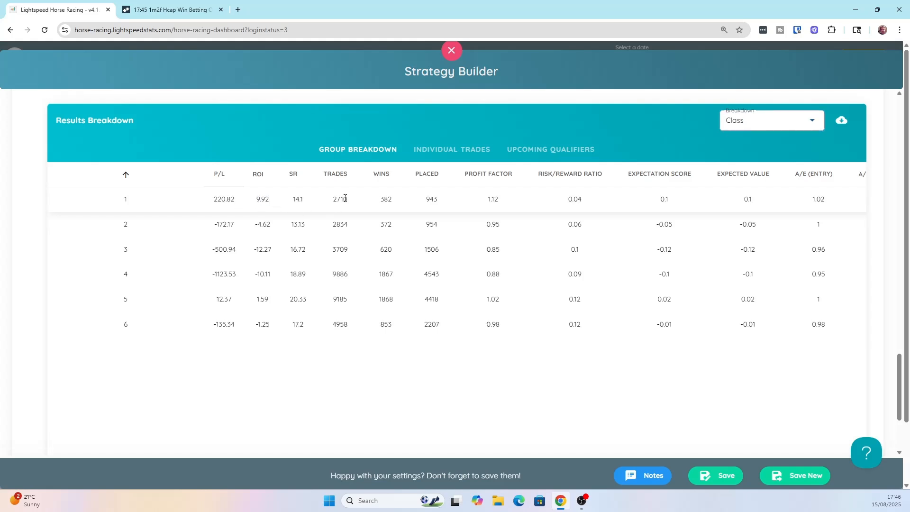
pyautogui.moveTo(344, 198); pyautogui.dragTo(331, 201)
pyautogui.click(332, 202)
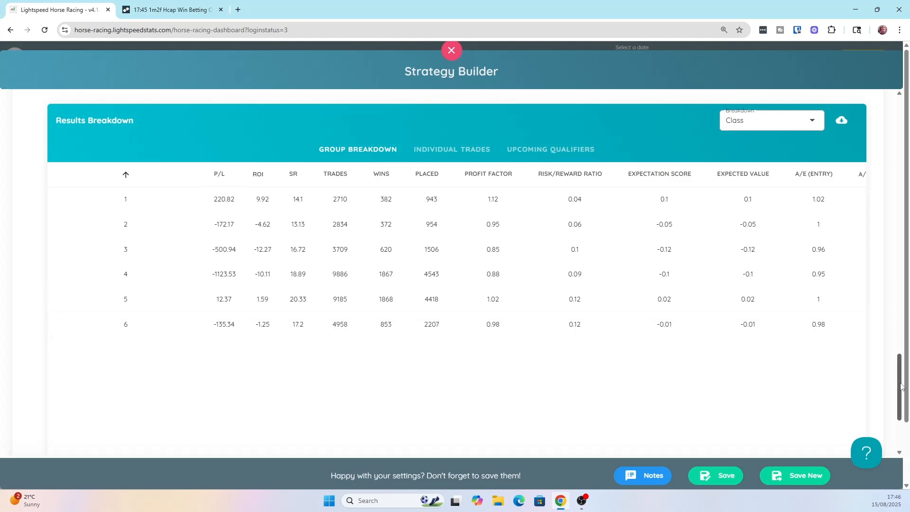
pyautogui.moveTo(899, 389); pyautogui.dragTo(899, 390)
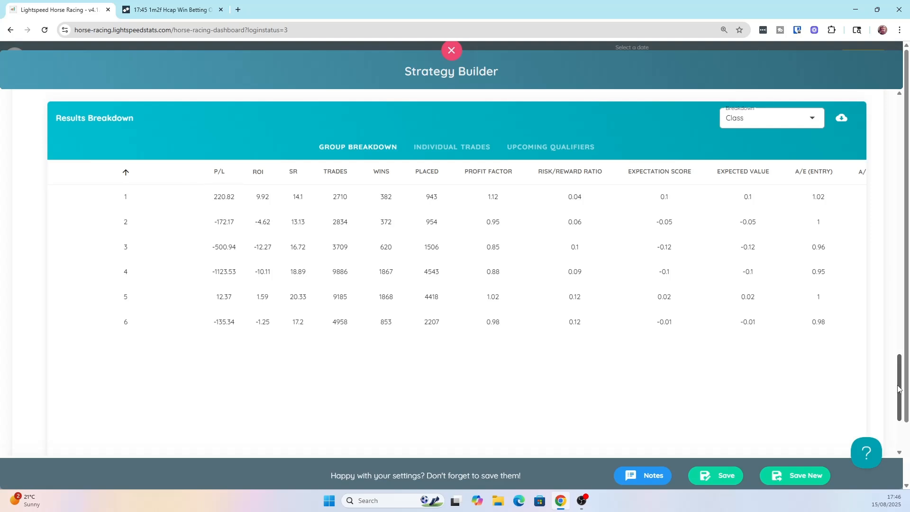
pyautogui.moveTo(898, 389); pyautogui.dragTo(896, 390)
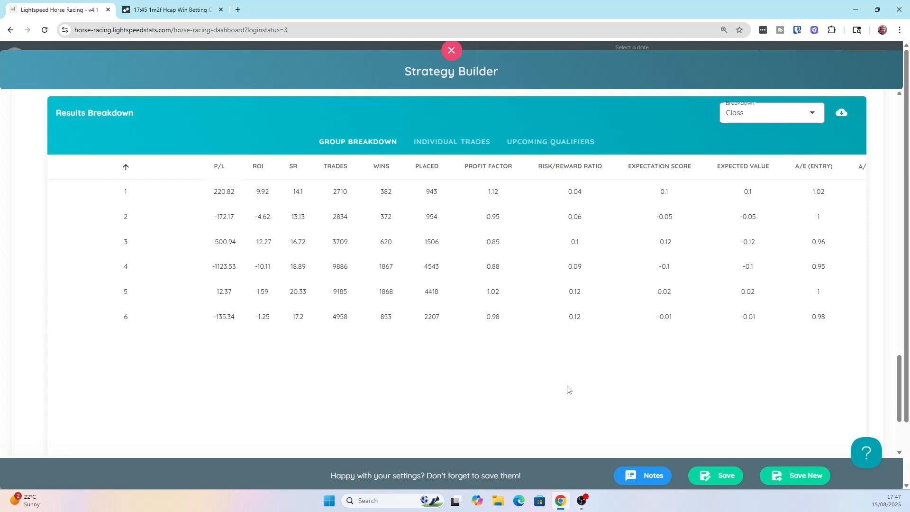
# Step: Return from the strategy results to the Horse Selection Rules
pyautogui.scroll(6, 572, 338)
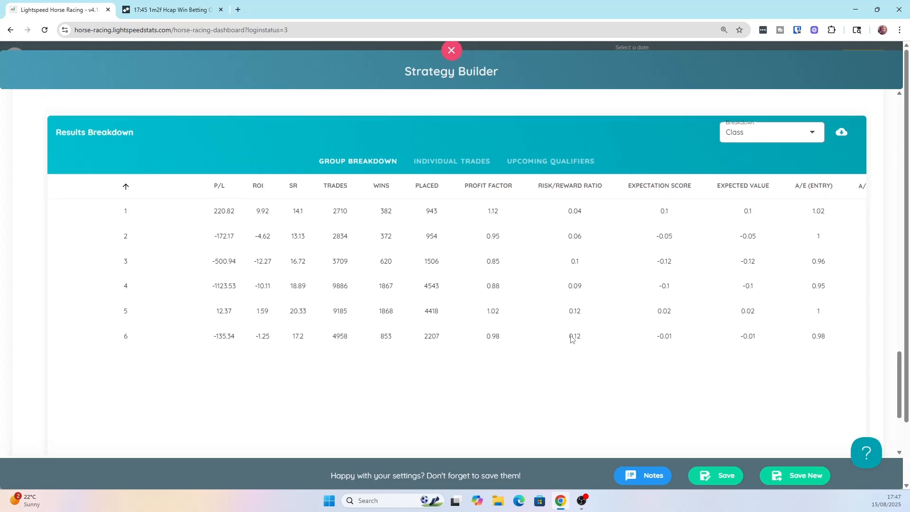
pyautogui.scroll(15, 571, 338)
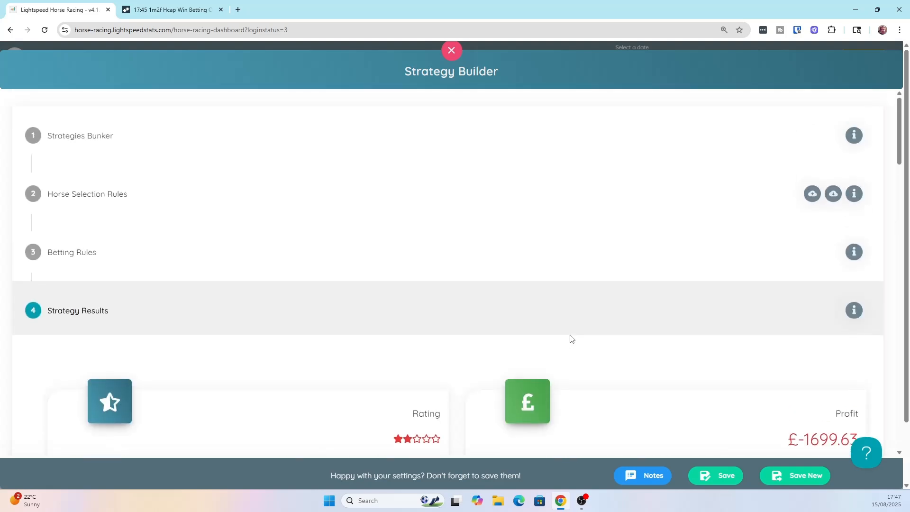
pyautogui.scroll(-2, 571, 339)
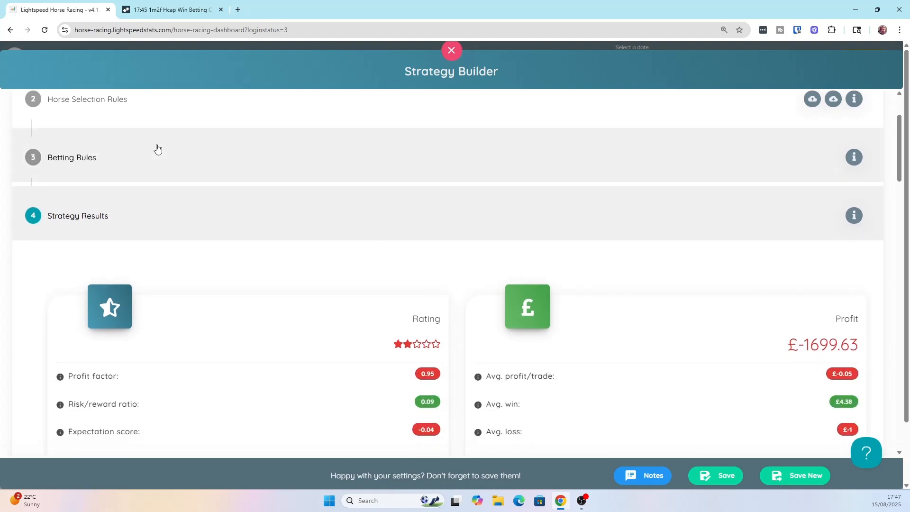
pyautogui.click(167, 165)
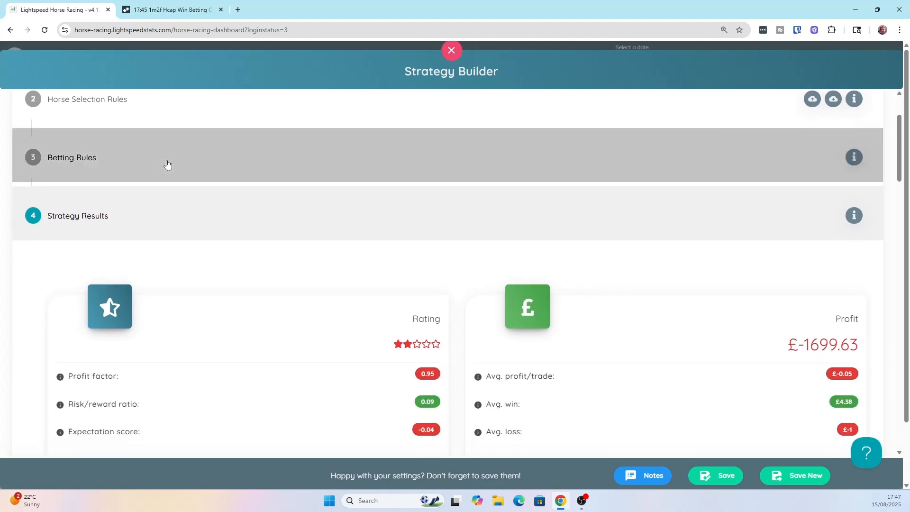
pyautogui.click(198, 114)
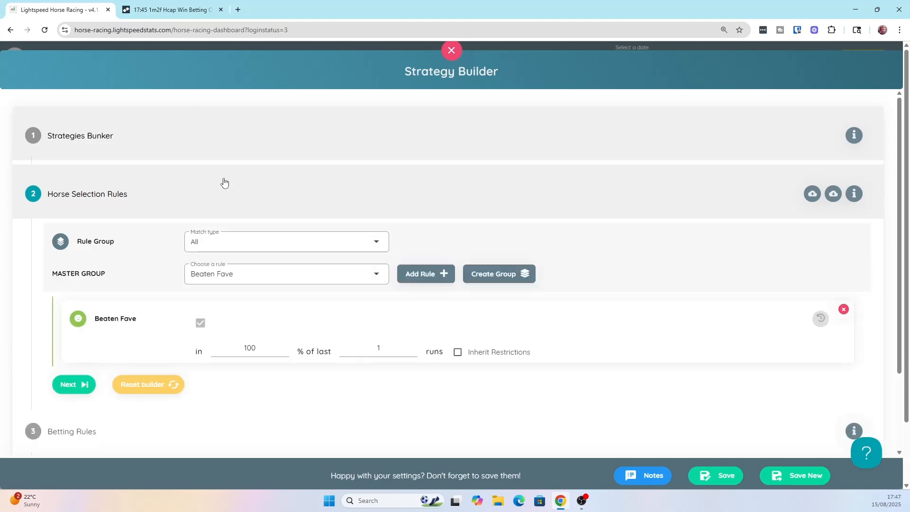
# Step: Add a Class rule to the master group alongside the Beaten Fave rule
pyautogui.click(285, 185)
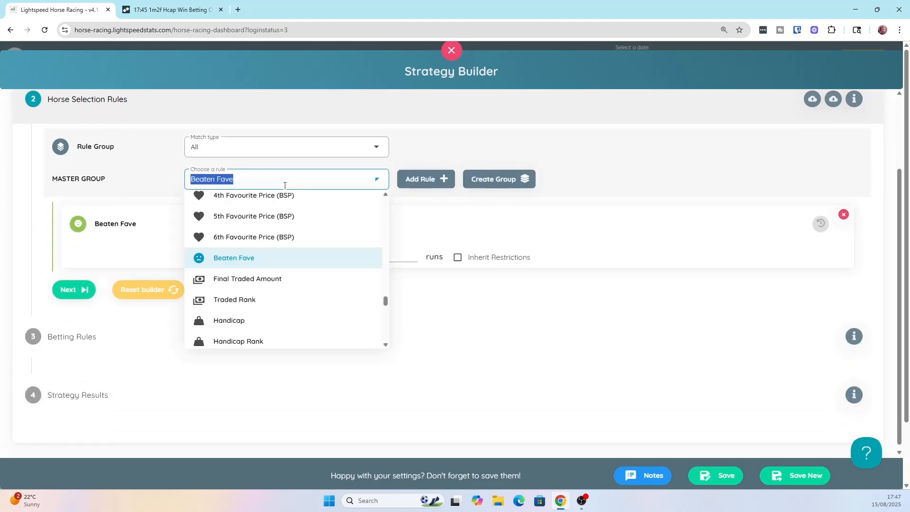
pyautogui.scroll(10, 315, 284)
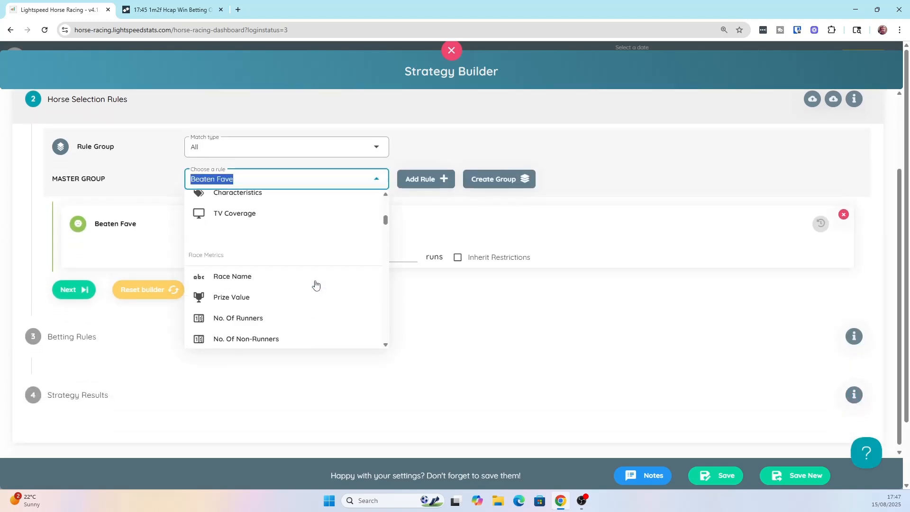
pyautogui.scroll(5, 315, 283)
pyautogui.scroll(-5, 315, 284)
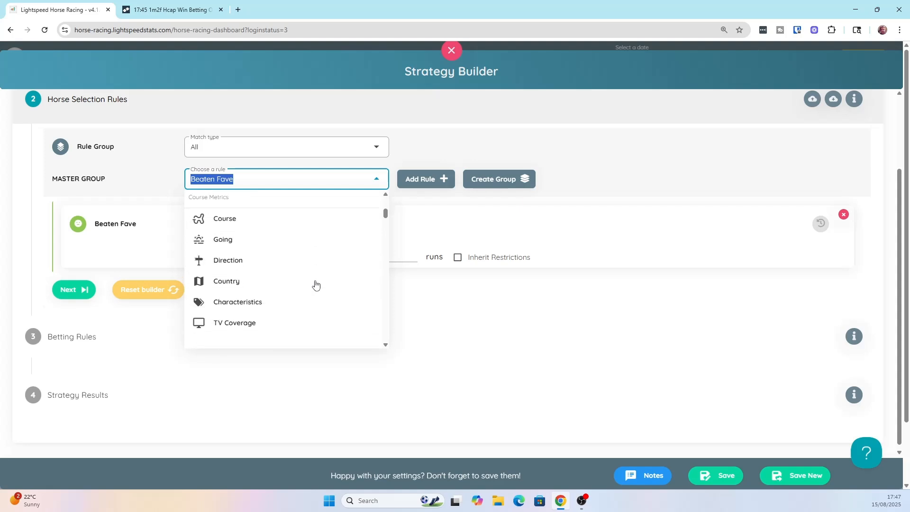
pyautogui.scroll(-1, 315, 284)
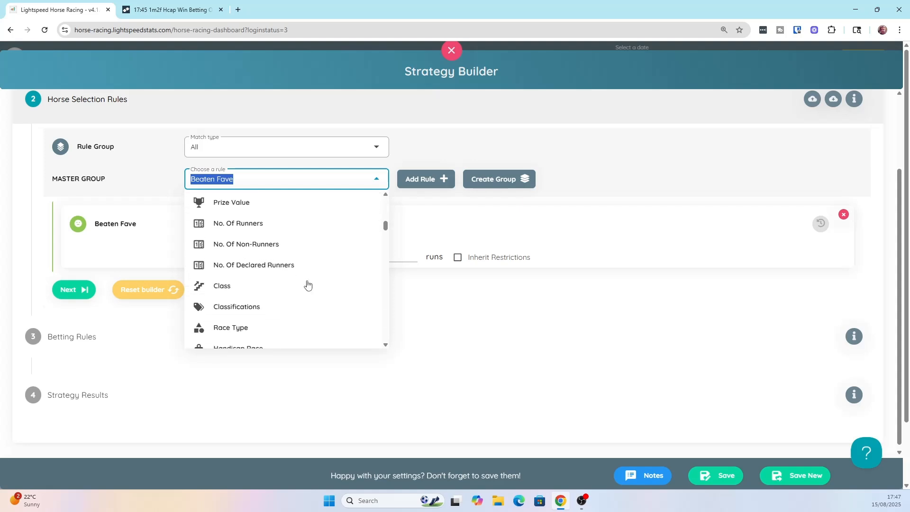
pyautogui.click(262, 284)
pyautogui.click(412, 187)
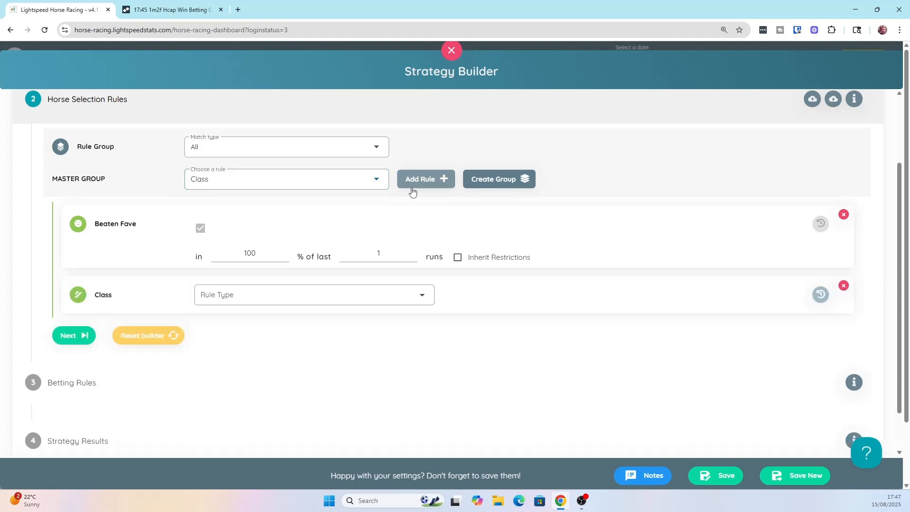
# Step: Set the Class rule to the Value type and restrict it to class 1
pyautogui.click(270, 308)
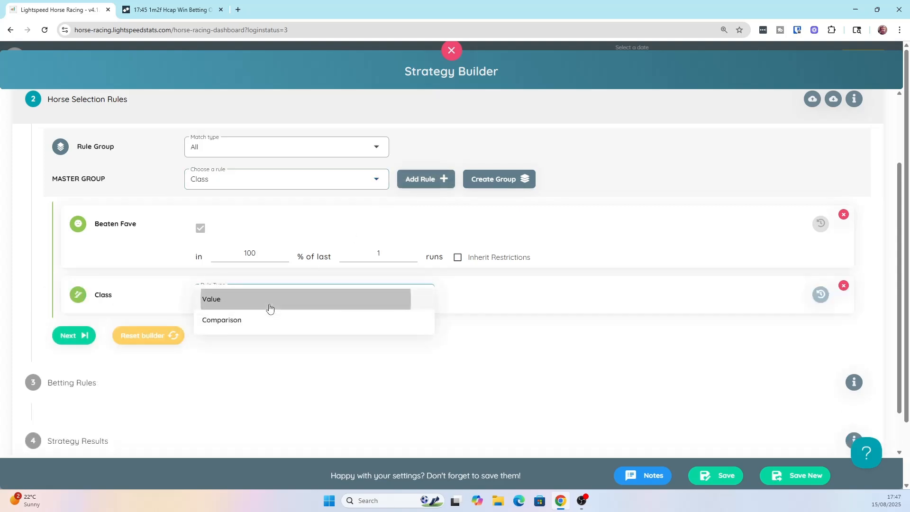
pyautogui.click(270, 307)
pyautogui.click(493, 303)
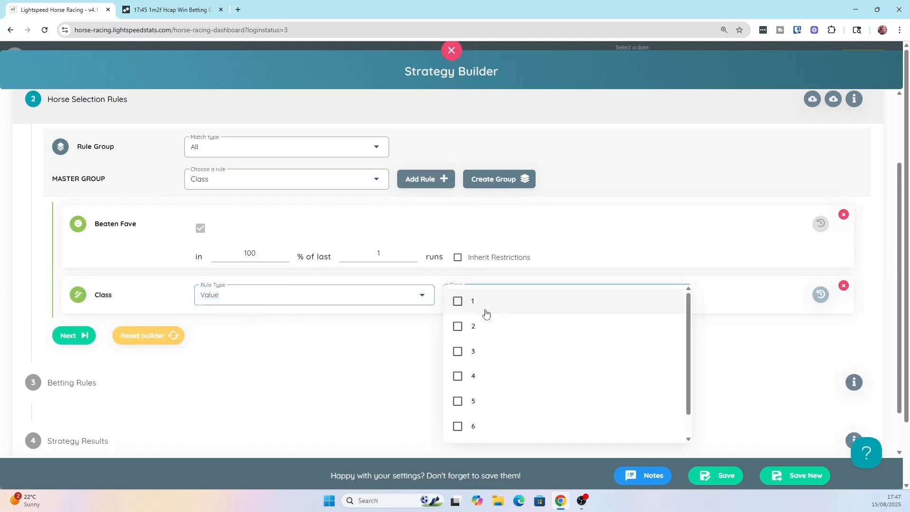
pyautogui.click(458, 302)
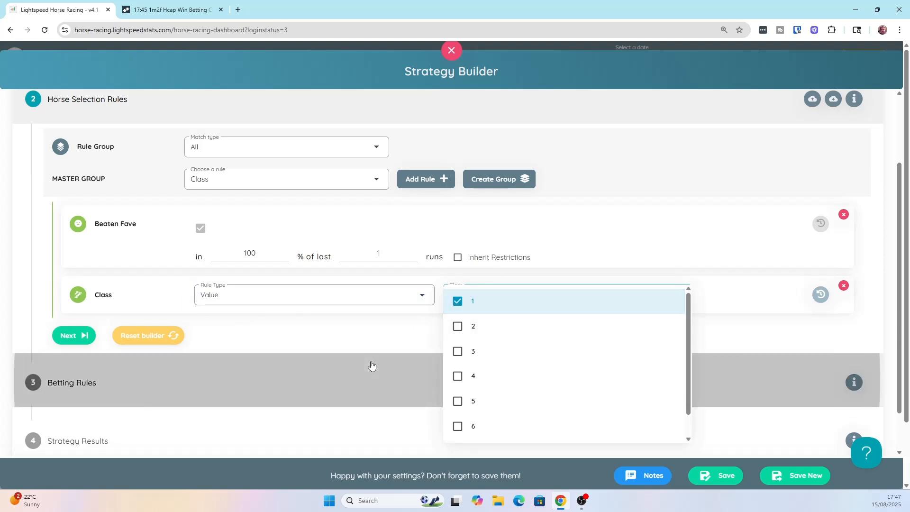
pyautogui.click(372, 365)
# Step: Check the updated horse selection rules, continue to the betting rules and run the strategy again
pyautogui.click(127, 208)
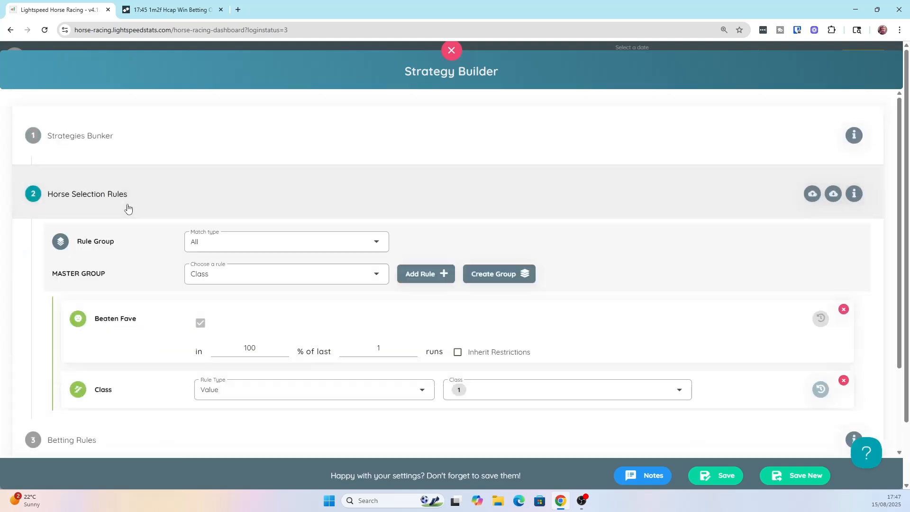
pyautogui.scroll(-2, 505, 300)
pyautogui.scroll(1, 463, 288)
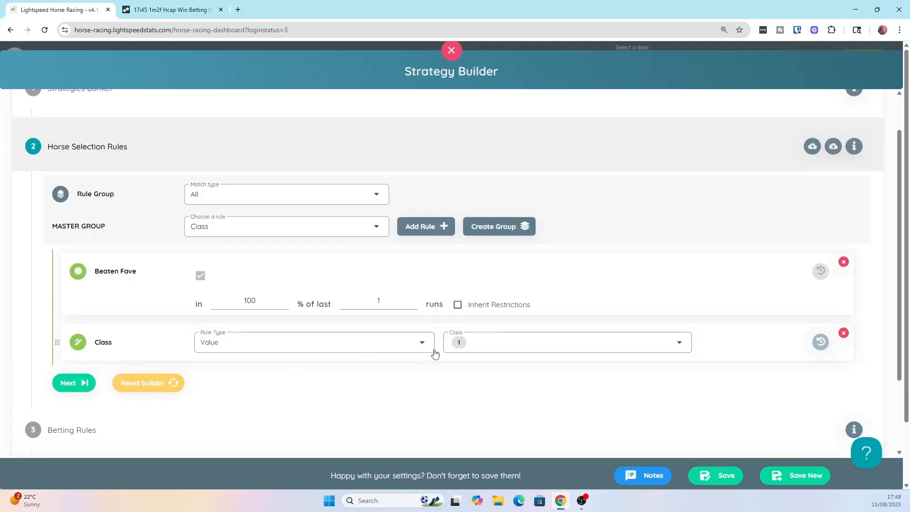
pyautogui.click(70, 385)
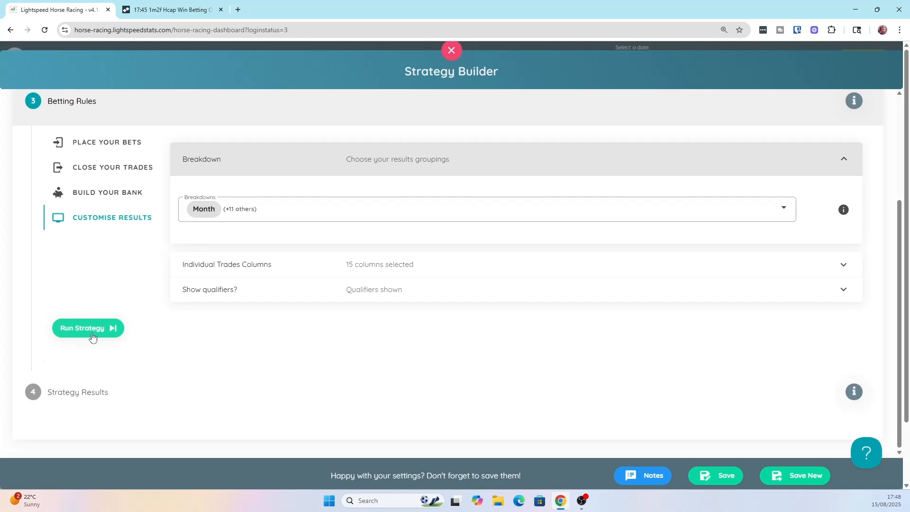
pyautogui.click(92, 336)
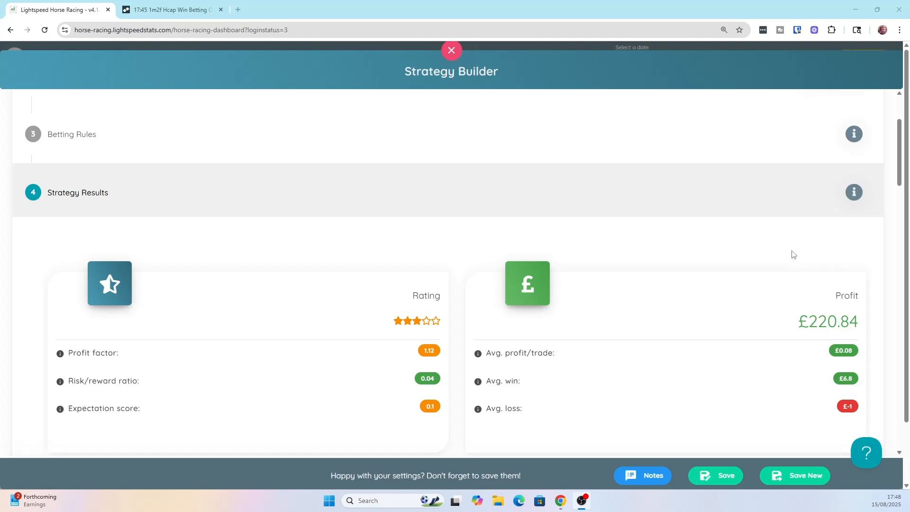
# Step: Review the new strategy results, including rating, profit, ROI, strike rate, expected value and the performance charts
pyautogui.scroll(-3, 793, 254)
pyautogui.scroll(-4, 792, 255)
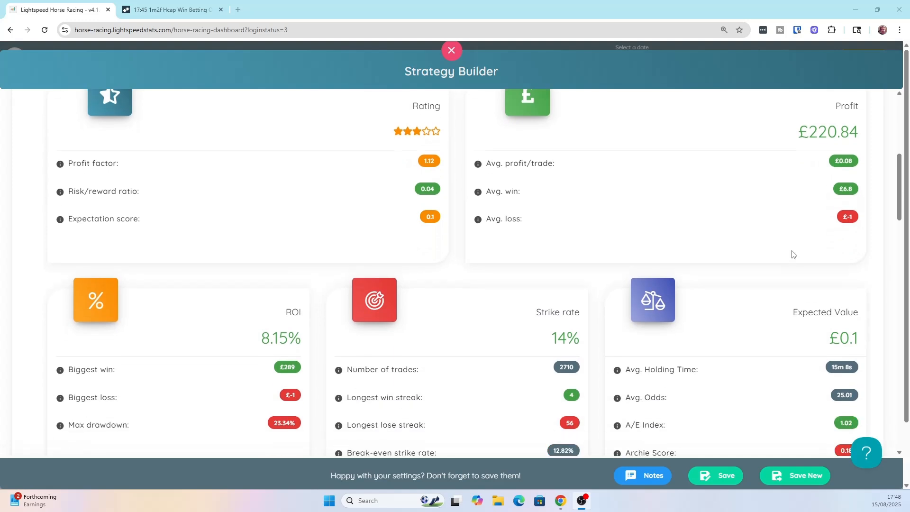
pyautogui.scroll(-8, 792, 255)
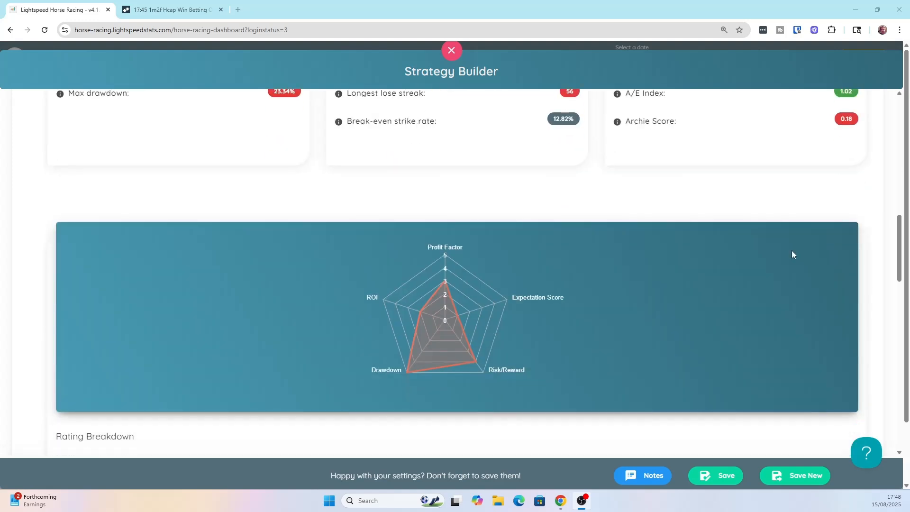
pyautogui.scroll(-2, 792, 254)
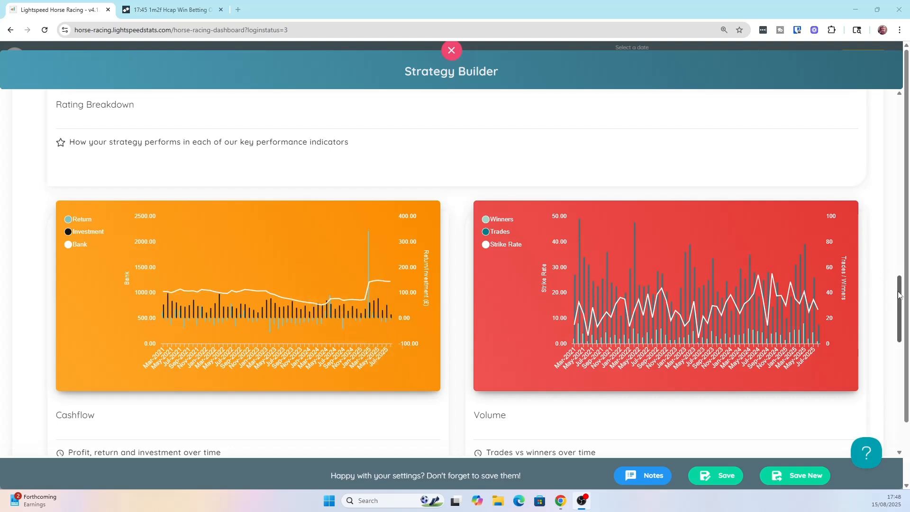
# Step: View the results broken down by BSP and examine profit, trades and strike rate across all the odds ranges
pyautogui.moveTo(899, 296); pyautogui.dragTo(901, 373)
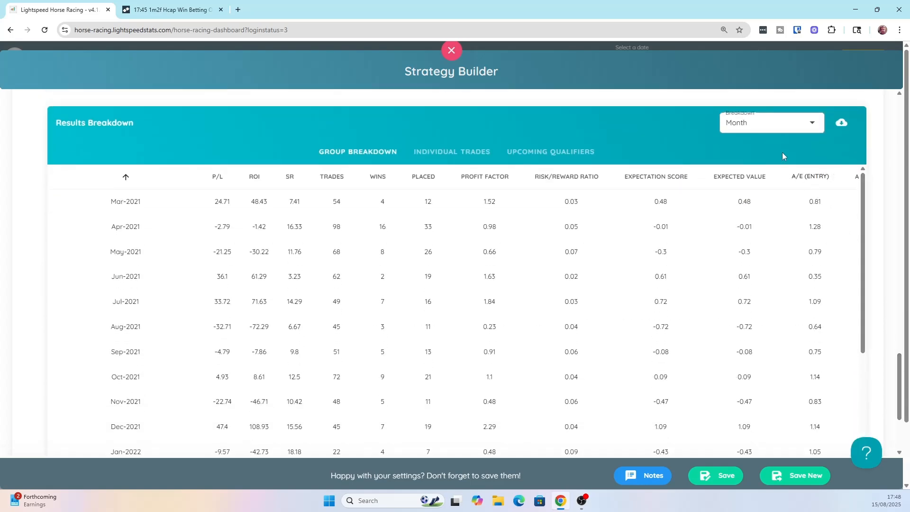
pyautogui.click(775, 123)
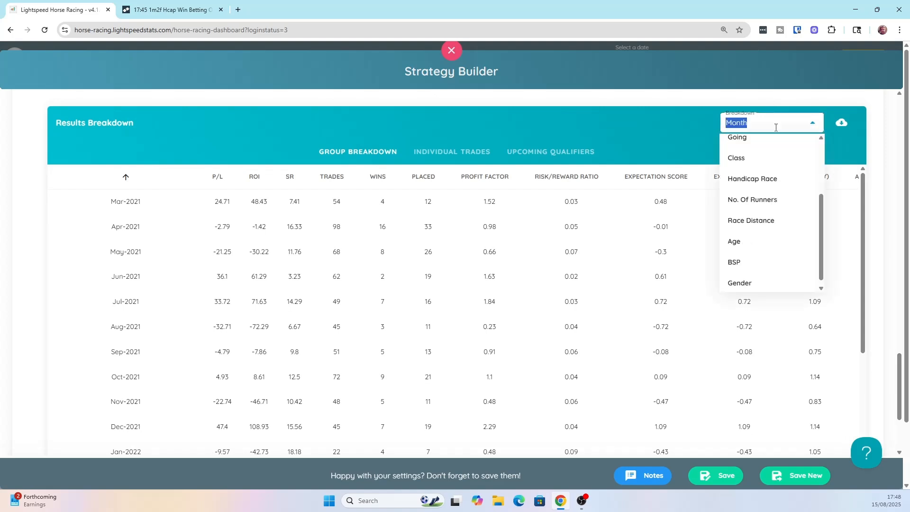
pyautogui.scroll(-1, 764, 223)
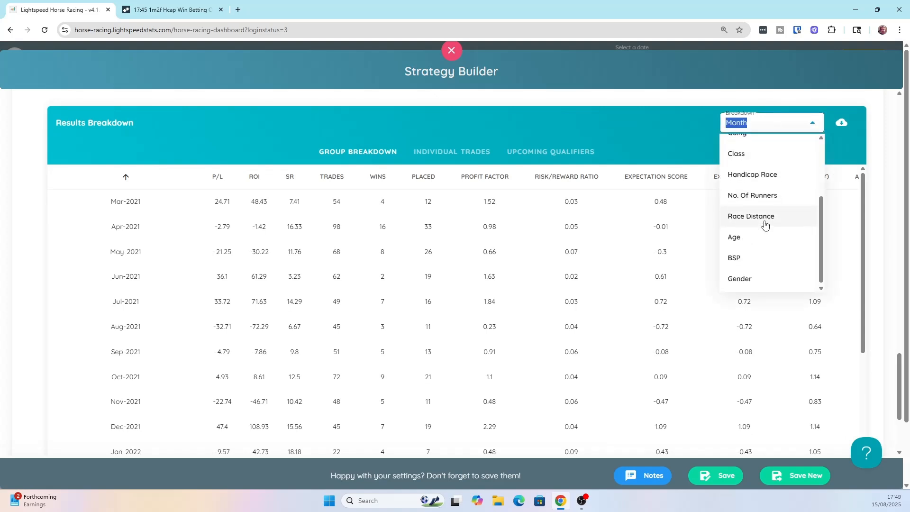
pyautogui.click(745, 257)
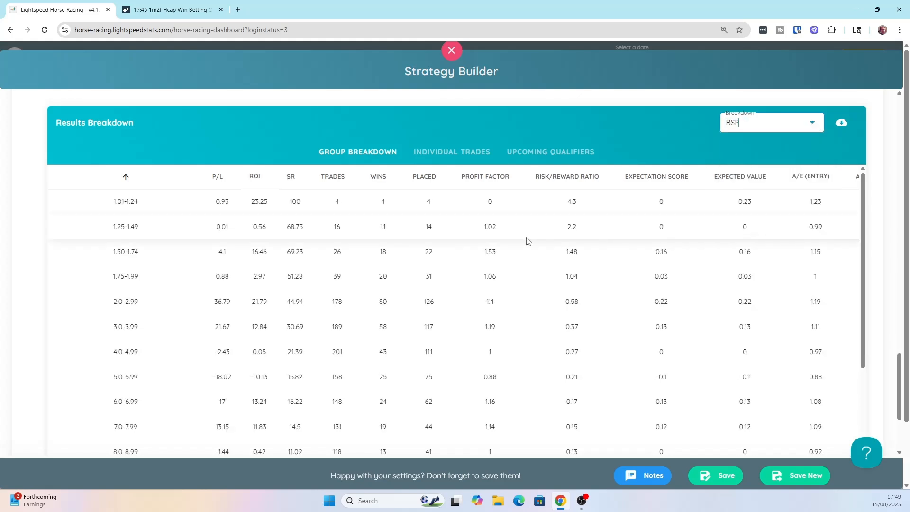
pyautogui.scroll(-3, 521, 243)
pyautogui.scroll(-5, 522, 243)
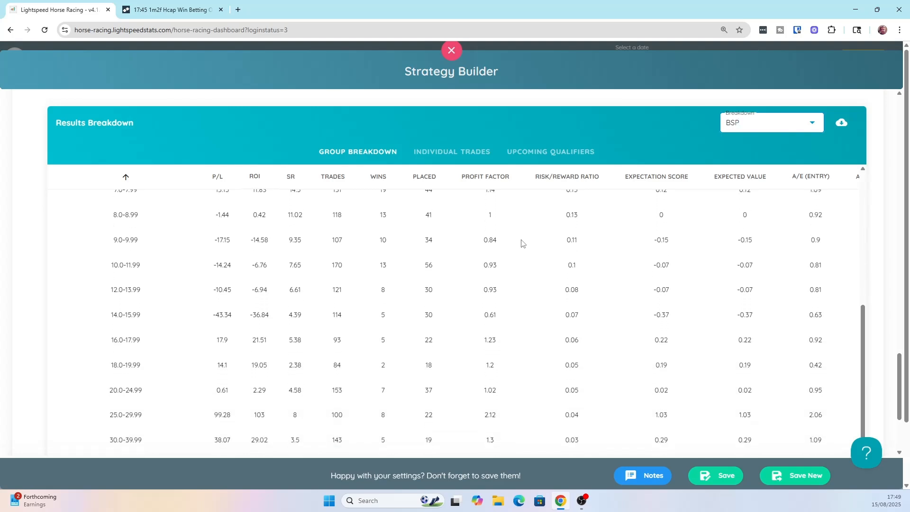
pyautogui.scroll(-1, 521, 243)
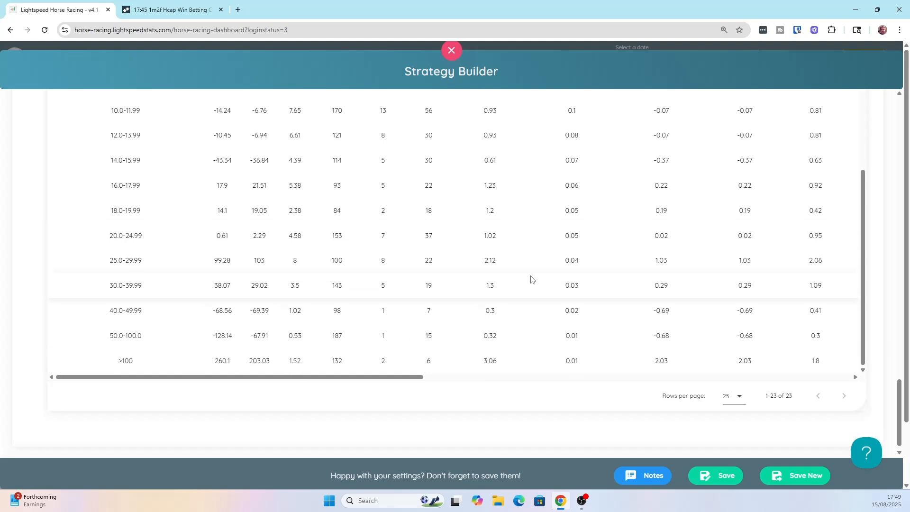
pyautogui.scroll(5, 532, 278)
pyautogui.scroll(3, 856, 249)
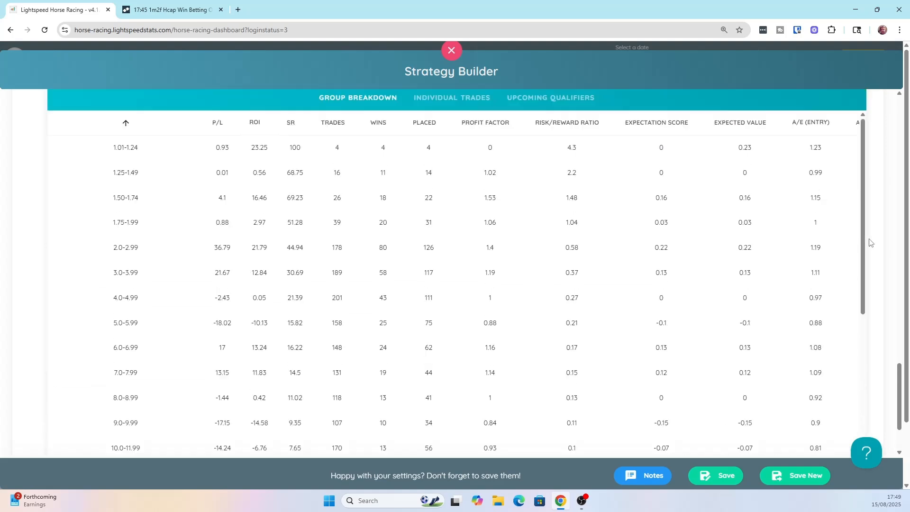
pyautogui.scroll(-4, 810, 240)
pyautogui.scroll(-5, 637, 247)
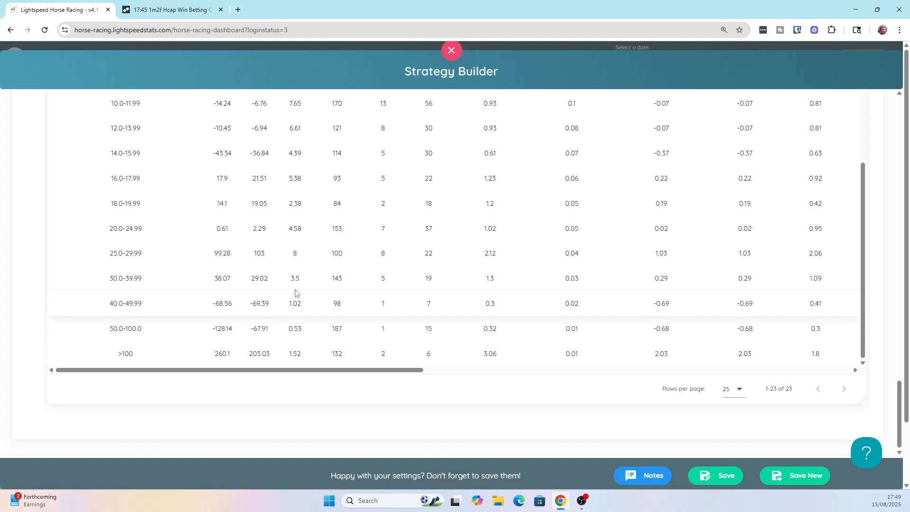
pyautogui.scroll(5, 295, 293)
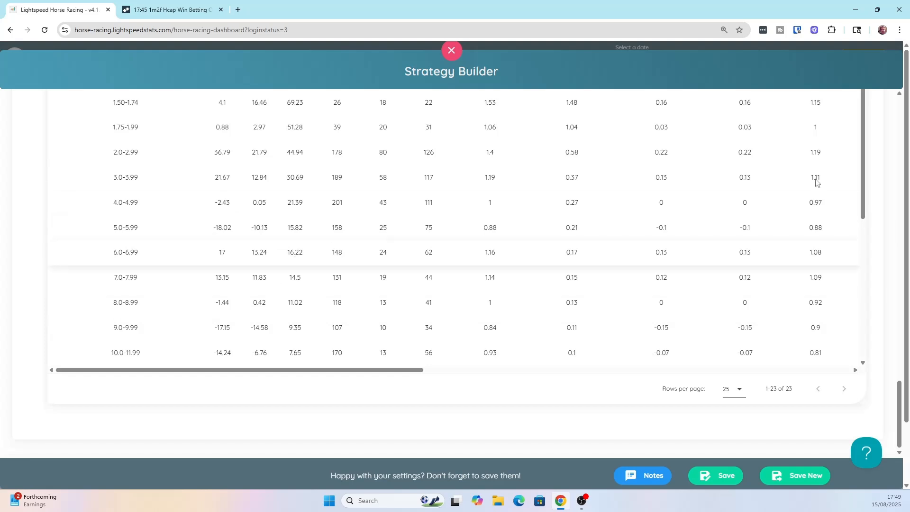
# Step: Switch the results breakdown to Handicap Race and compare handicap with non-handicap races
pyautogui.moveTo(898, 403); pyautogui.dragTo(906, 345)
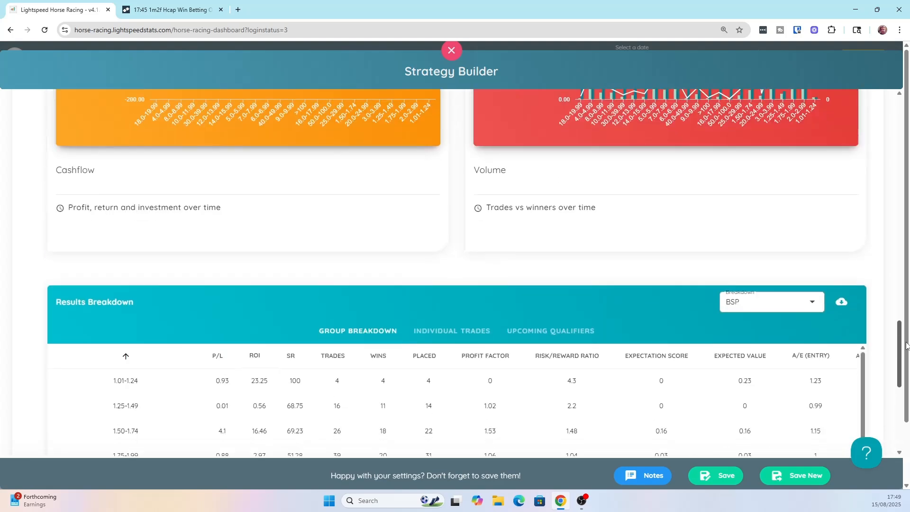
pyautogui.scroll(-4, 830, 285)
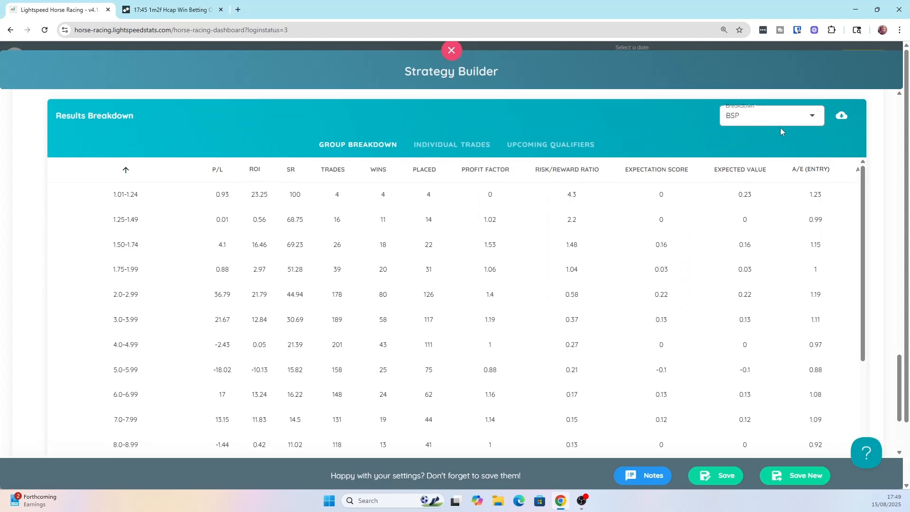
pyautogui.click(781, 120)
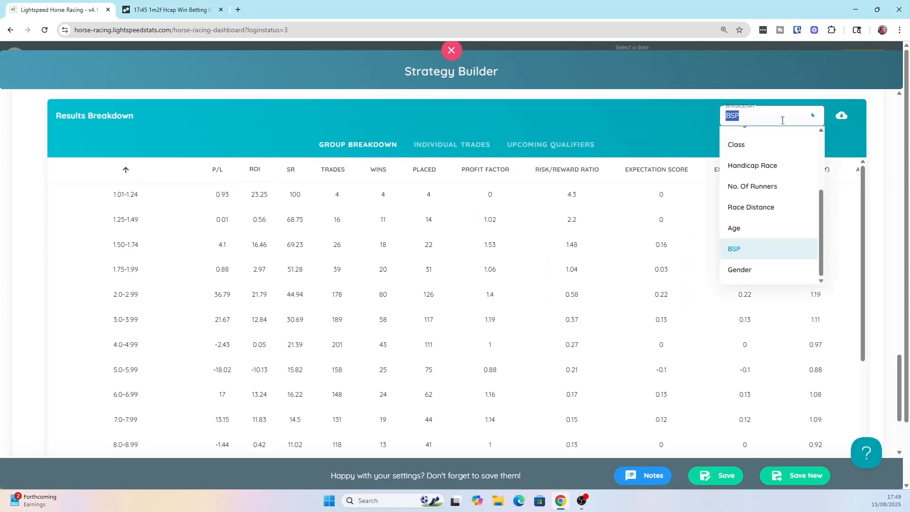
pyautogui.click(767, 172)
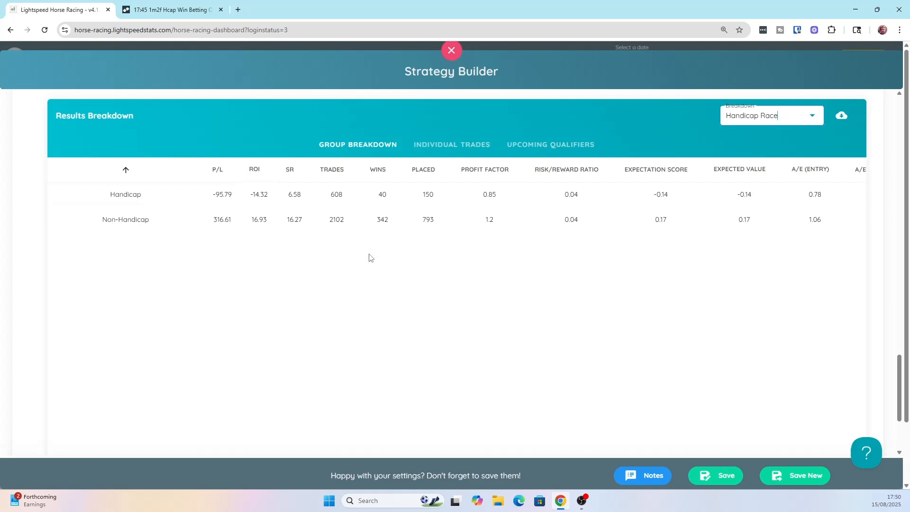
# Step: Save the strategy with its class 1 restriction
pyautogui.moveTo(898, 373); pyautogui.dragTo(903, 60)
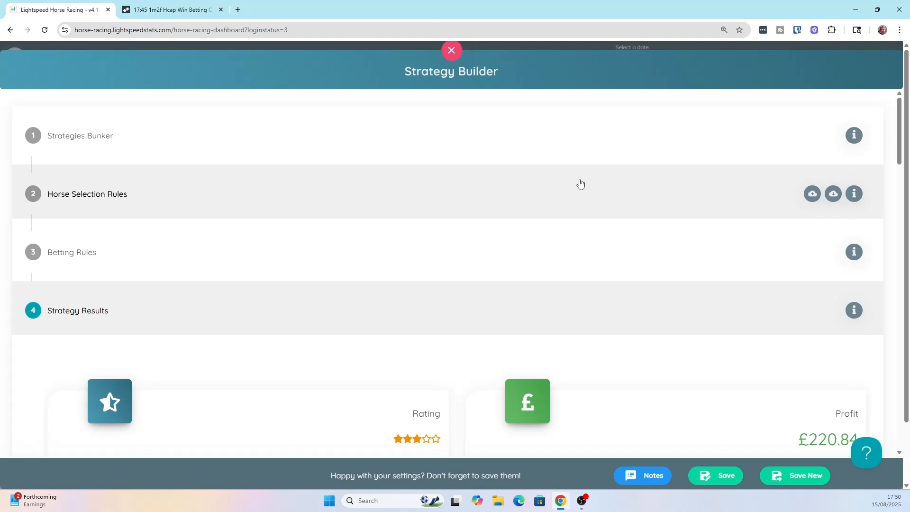
pyautogui.click(728, 476)
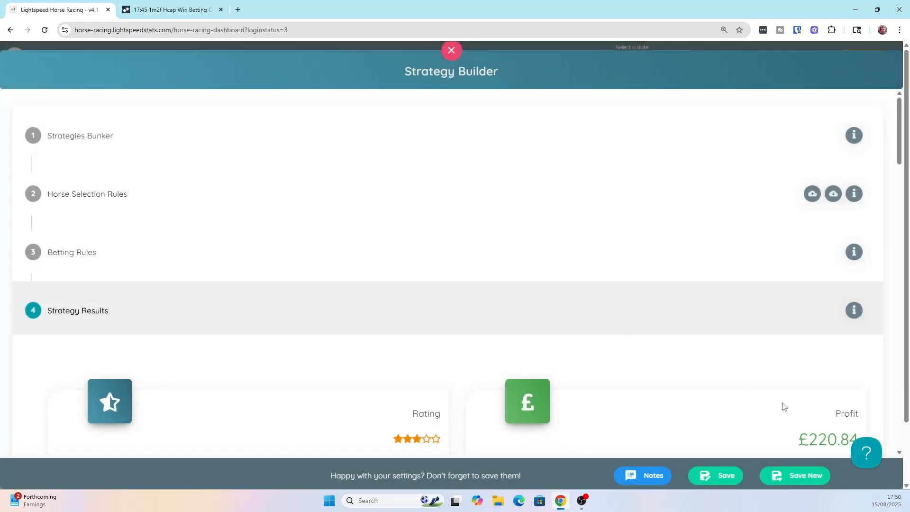
# Step: Rename New Strategy 4 in the Strategies Bunker as Beaten Fav
pyautogui.click(323, 152)
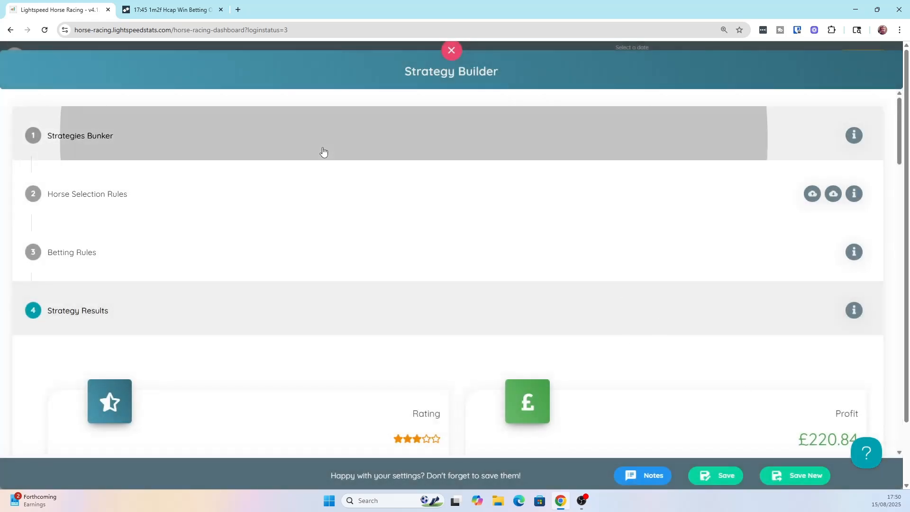
pyautogui.scroll(-3, 404, 287)
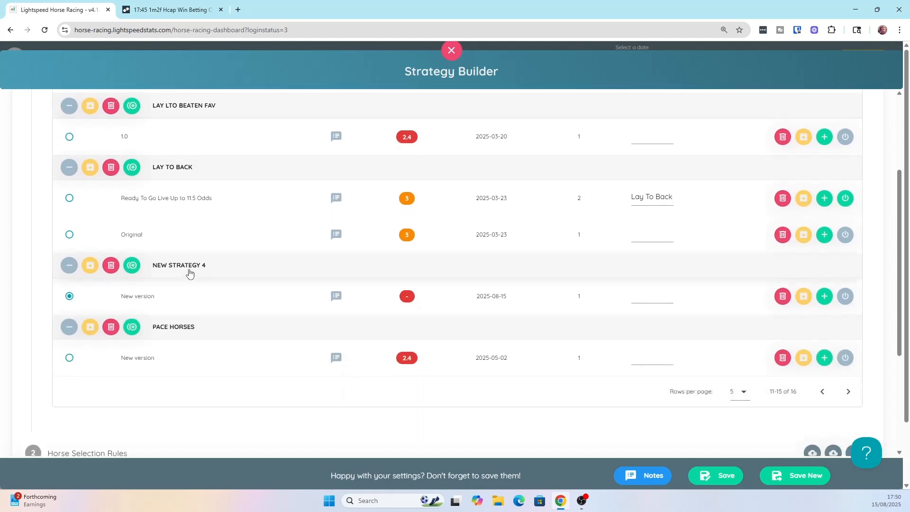
pyautogui.click(190, 268)
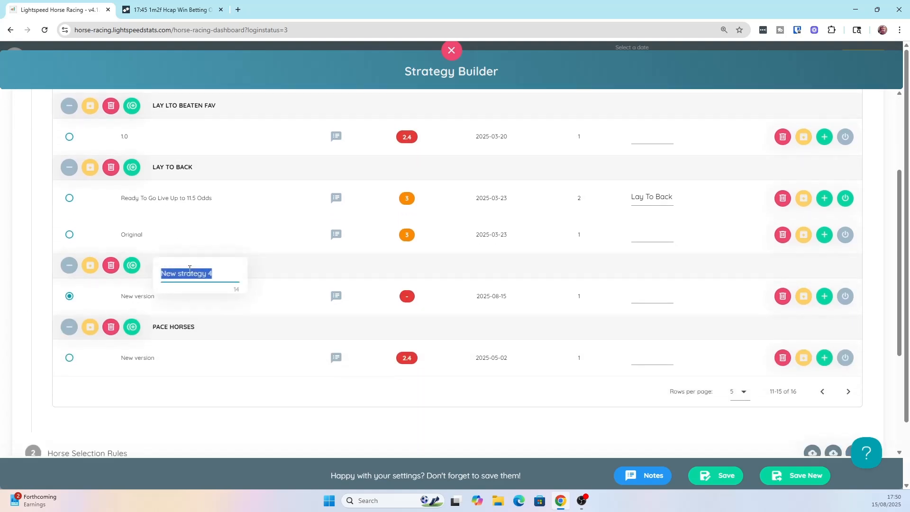
pyautogui.write('Beaten Fav')
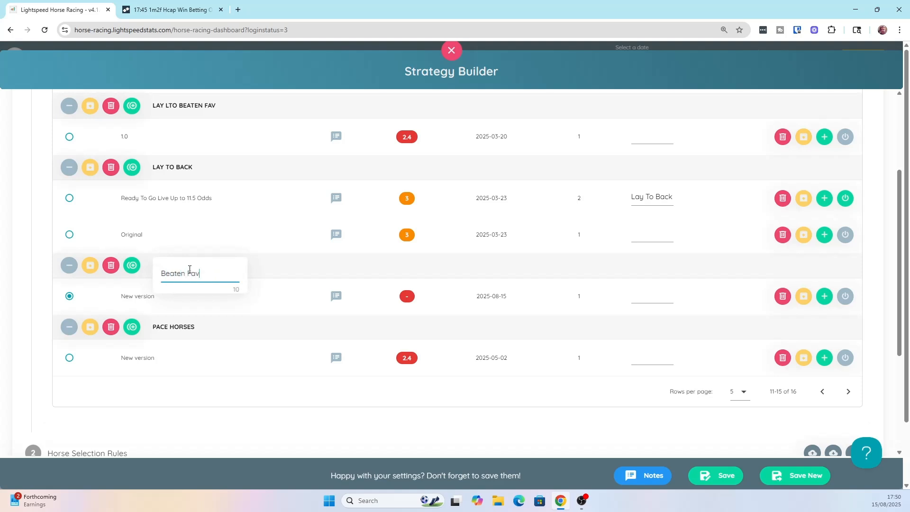
pyautogui.press('Return')
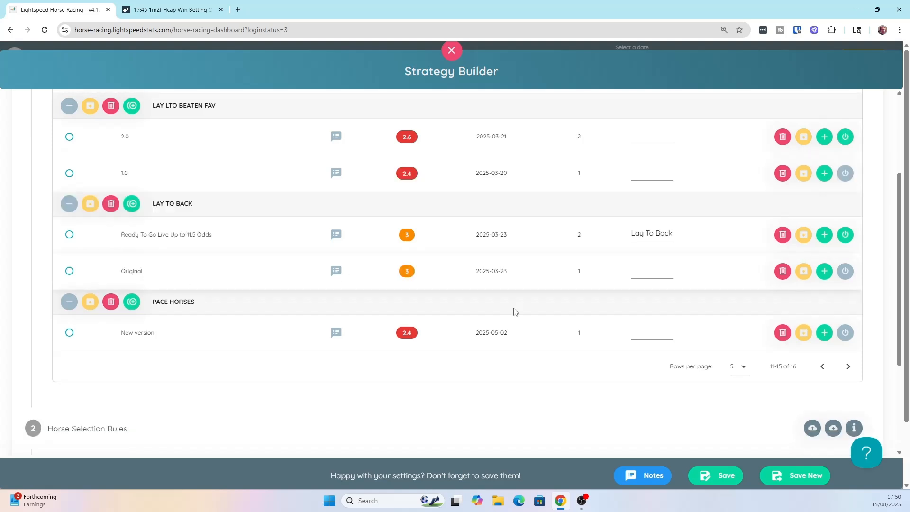
# Step: Find the Beaten Fav strategy in the bunker list, rename its version as 1.0 and save it
pyautogui.scroll(3, 545, 328)
pyautogui.scroll(-5, 545, 328)
pyautogui.click(822, 274)
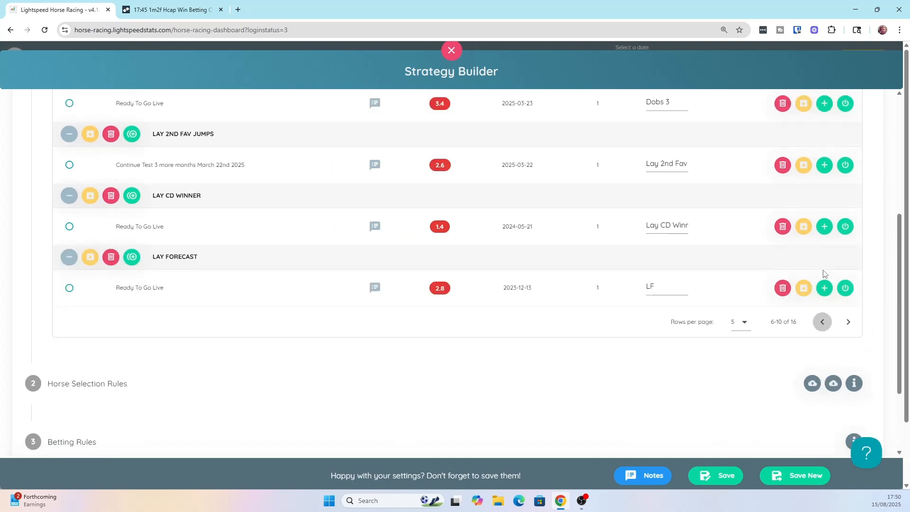
pyautogui.click(821, 319)
pyautogui.scroll(3, 508, 330)
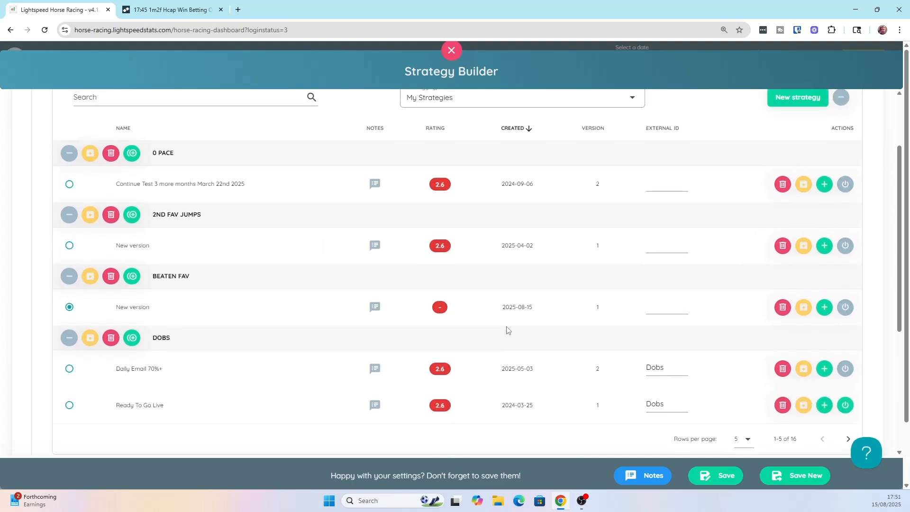
pyautogui.click(135, 309)
pyautogui.write('1')
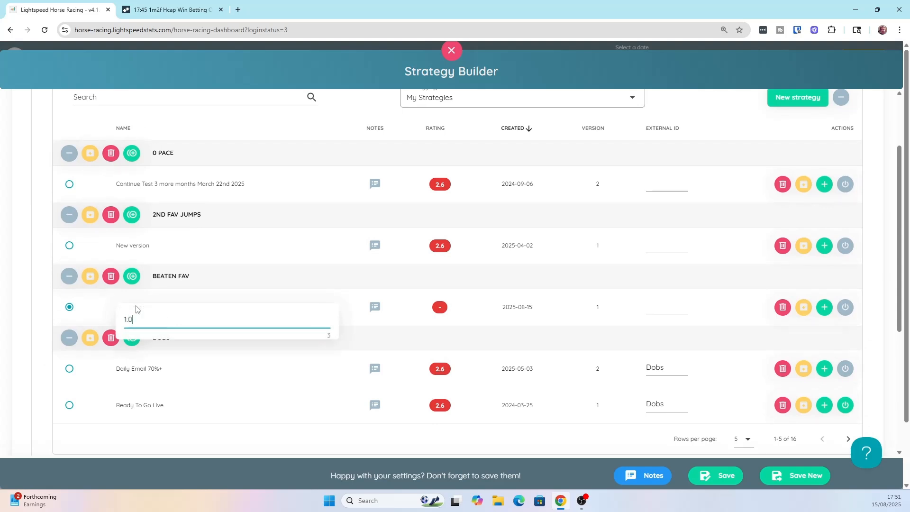
pyautogui.click(346, 308)
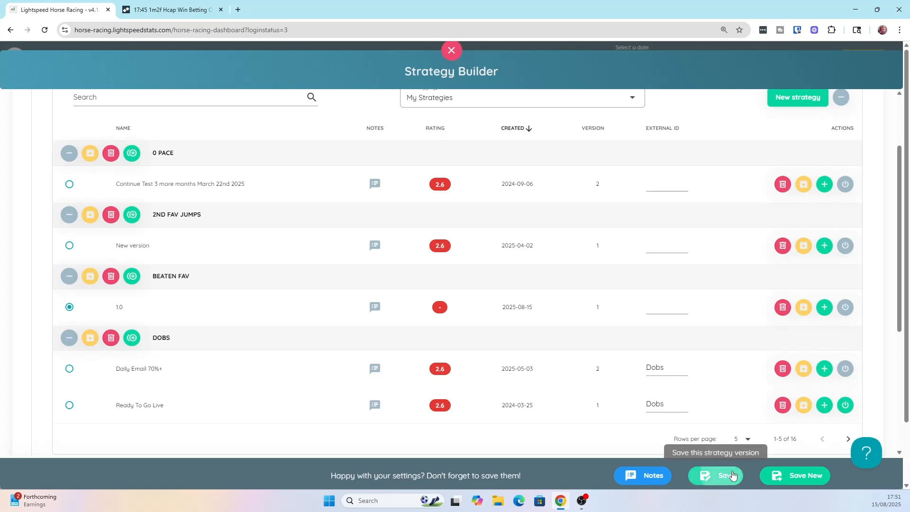
pyautogui.click(715, 475)
# Step: Add a Handicap Race rule set to Non-Handicap to the horse selection rules and save the settings as a new strategy version
pyautogui.scroll(-5, 357, 297)
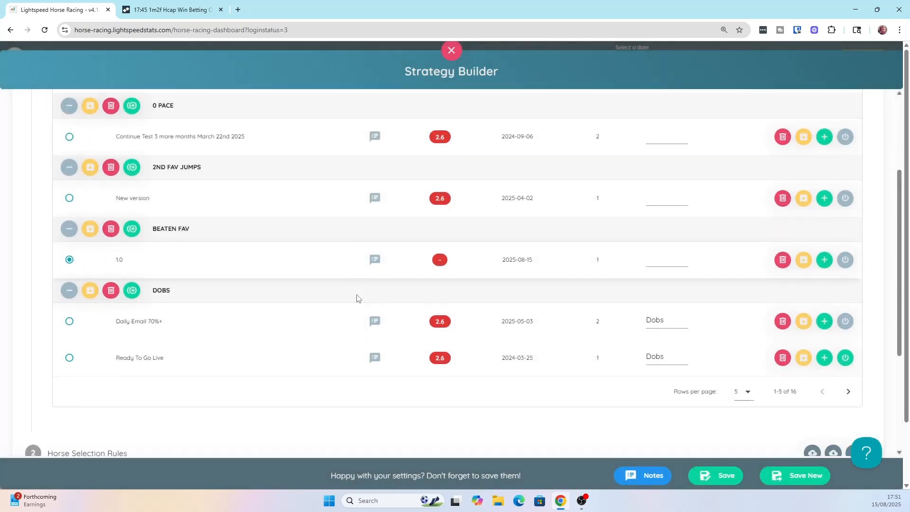
pyautogui.click(180, 287)
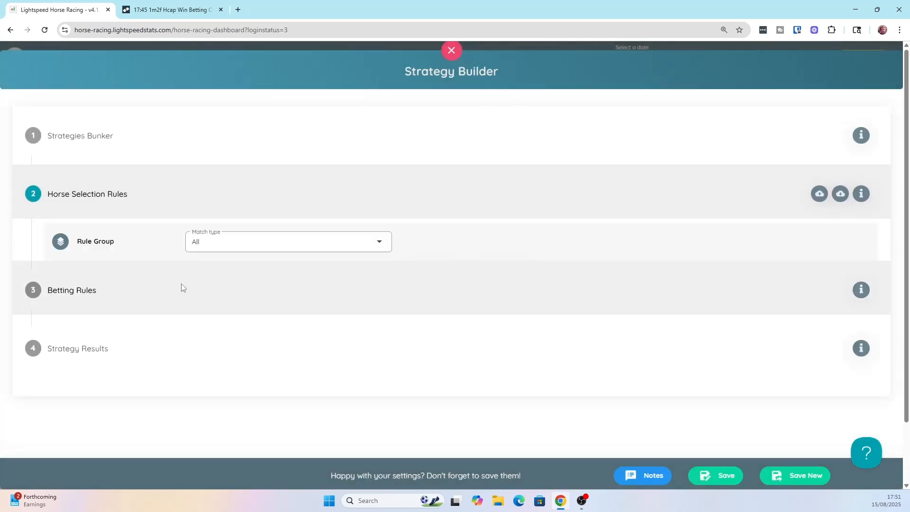
pyautogui.scroll(-1, 488, 311)
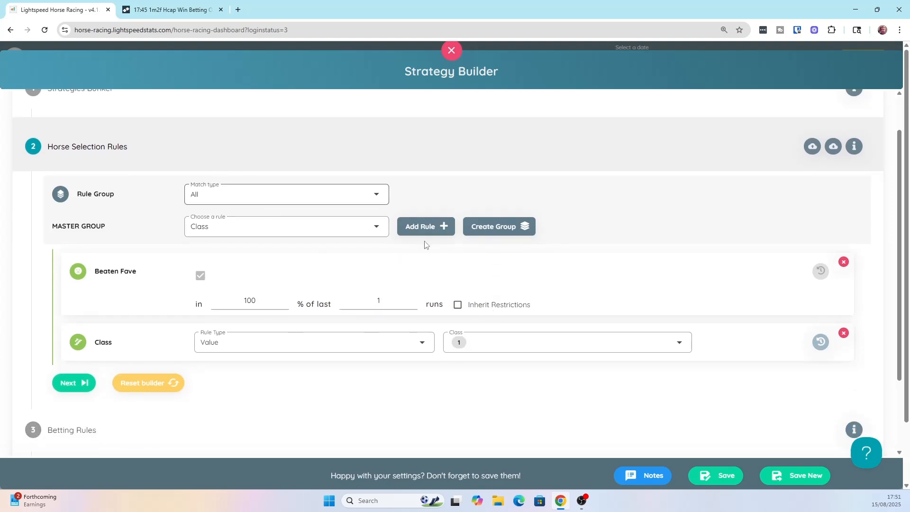
pyautogui.click(337, 230)
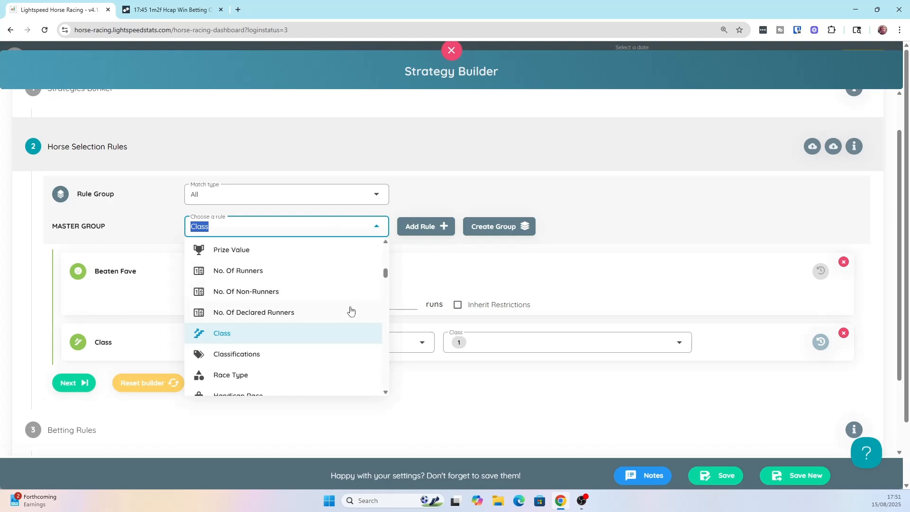
pyautogui.scroll(-2, 351, 311)
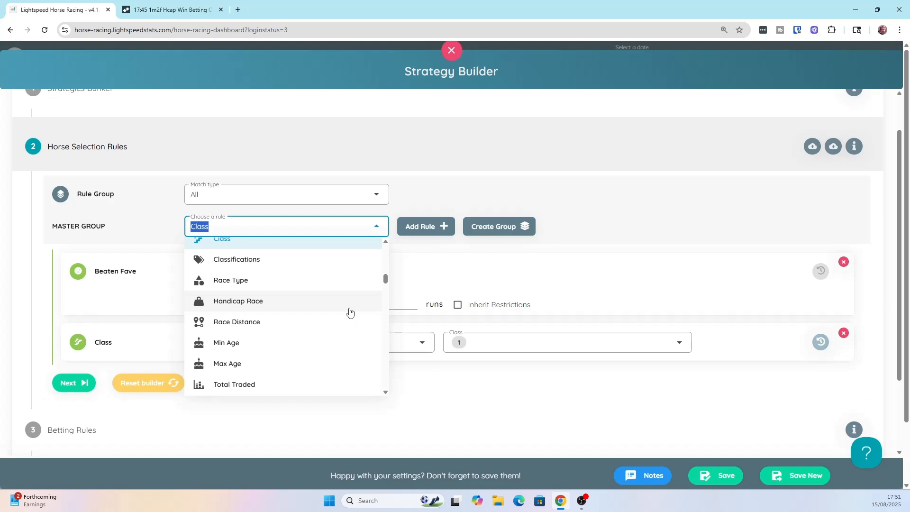
pyautogui.click(311, 308)
pyautogui.click(429, 228)
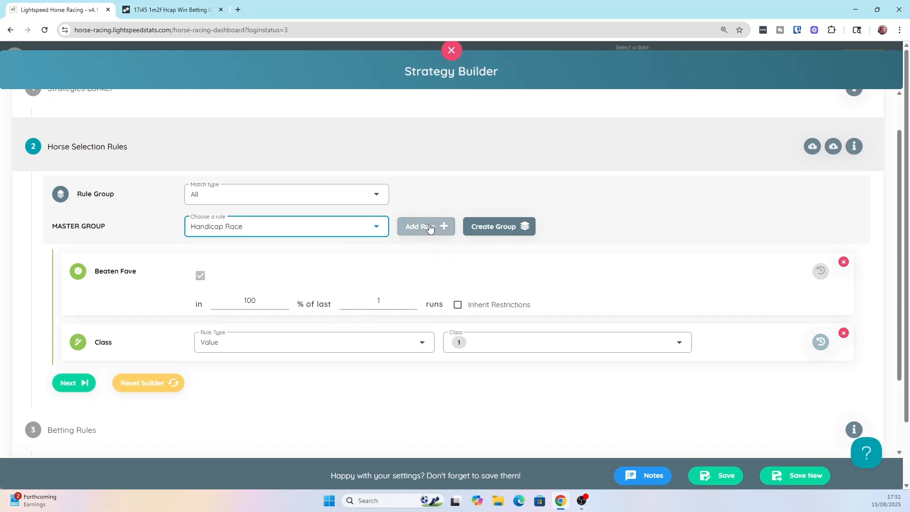
pyautogui.scroll(-2, 227, 274)
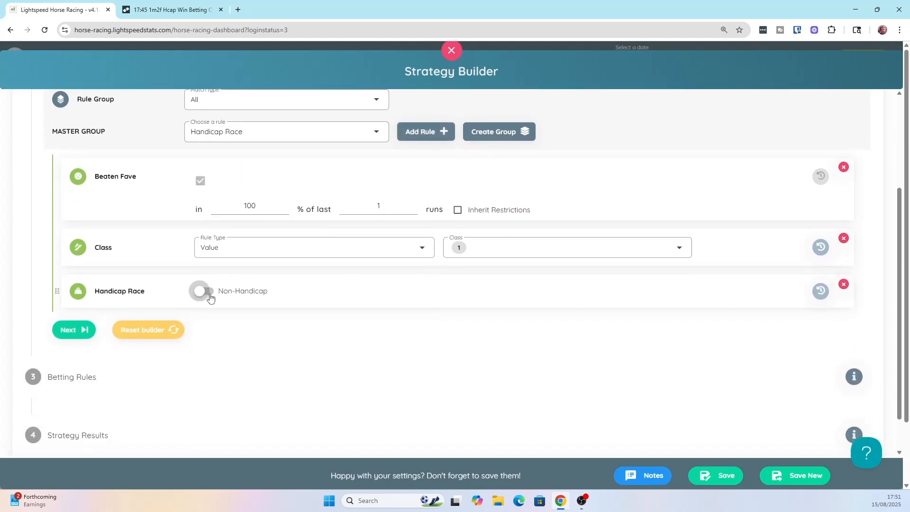
pyautogui.click(207, 293)
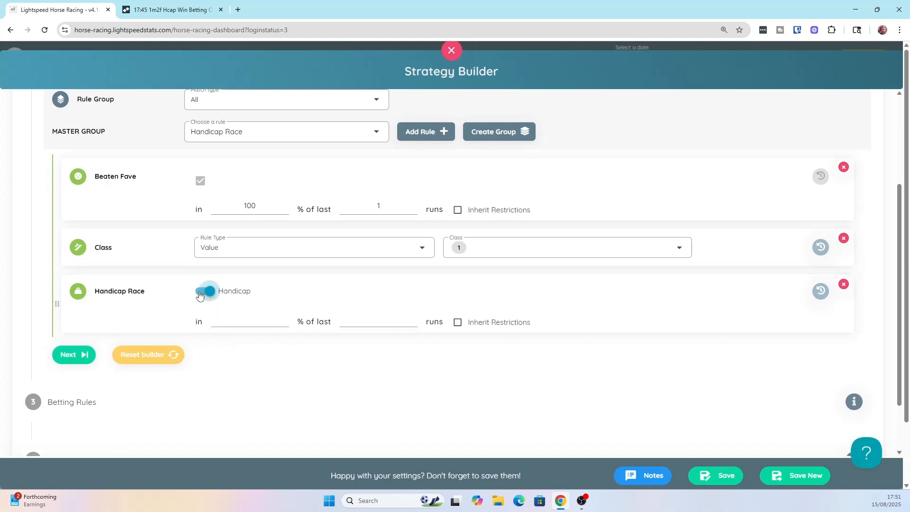
pyautogui.click(199, 293)
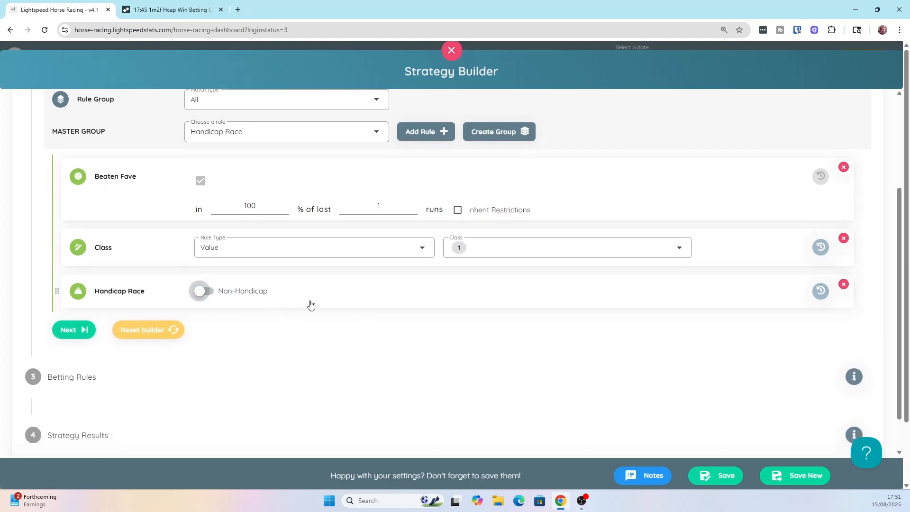
pyautogui.click(805, 476)
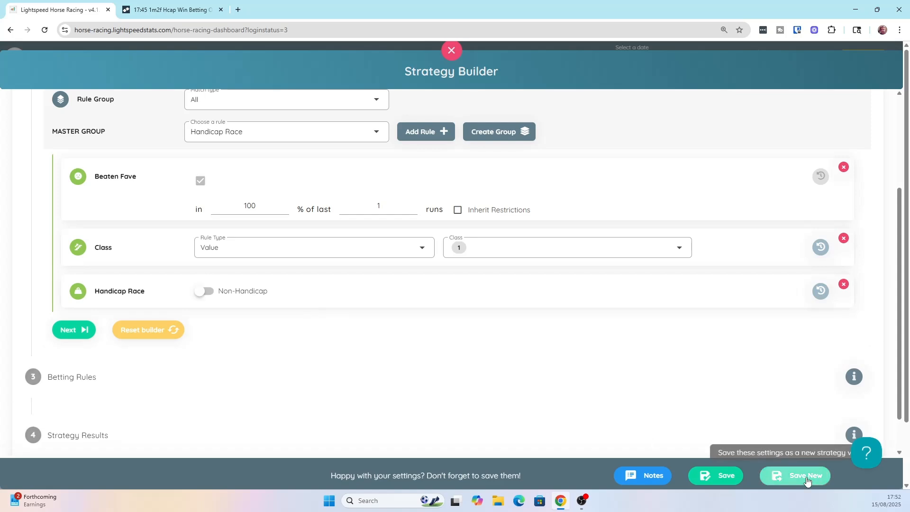
# Step: Find the newly saved version under New Strategy 4 in the Strategies Bunker and rename it as 2.0
pyautogui.scroll(3, 616, 251)
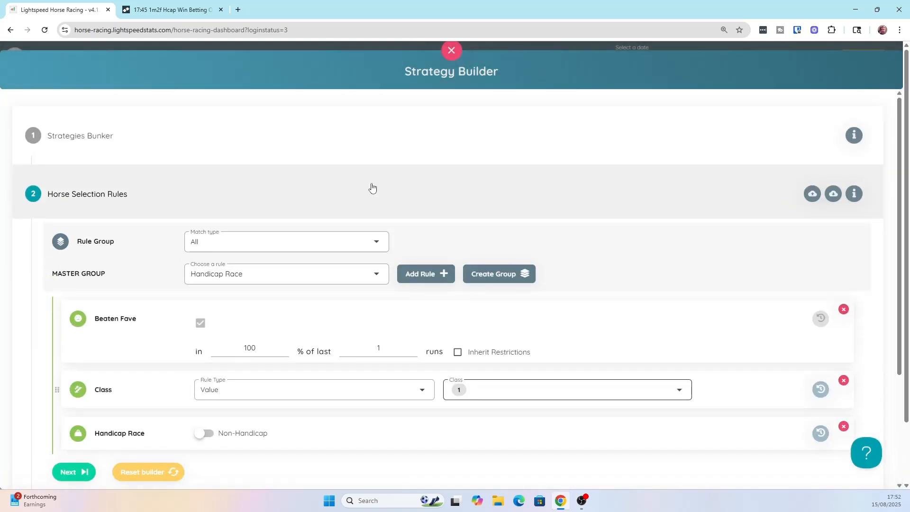
pyautogui.click(309, 144)
pyautogui.scroll(-5, 337, 254)
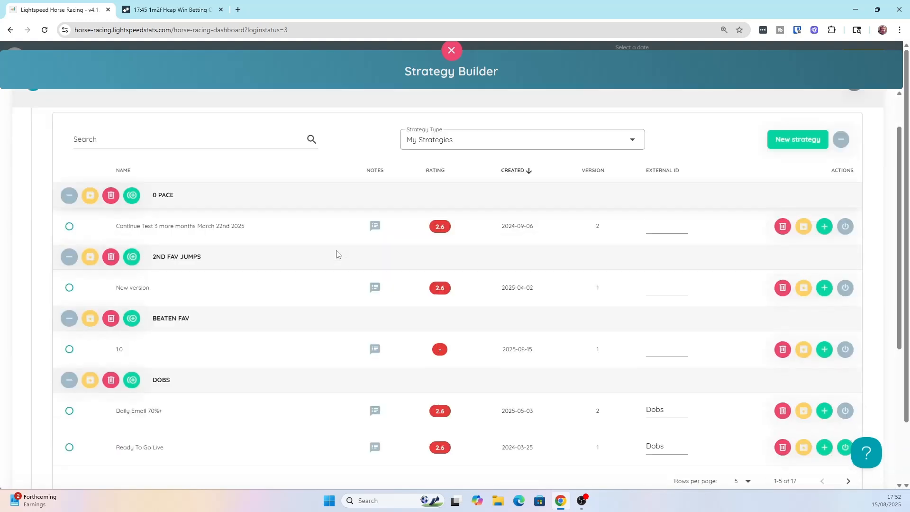
pyautogui.scroll(1, 197, 270)
pyautogui.scroll(1, 197, 270)
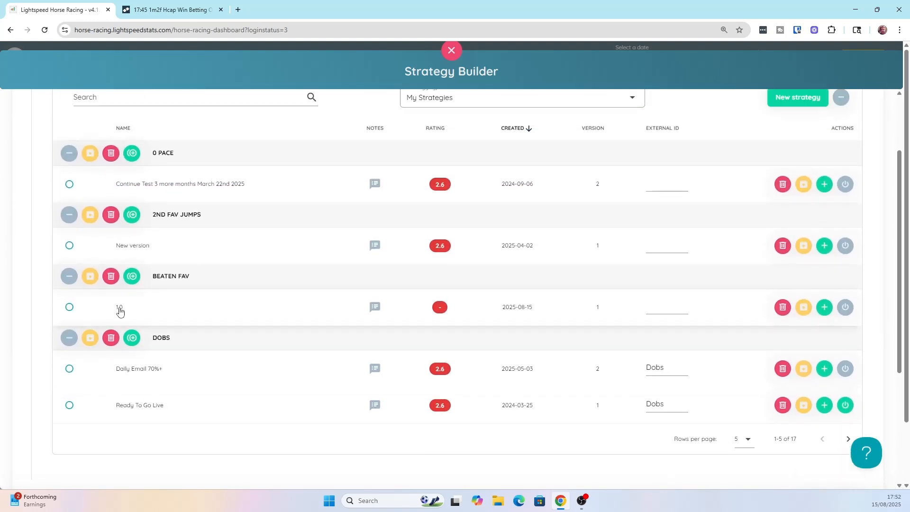
pyautogui.click(849, 439)
pyautogui.click(846, 467)
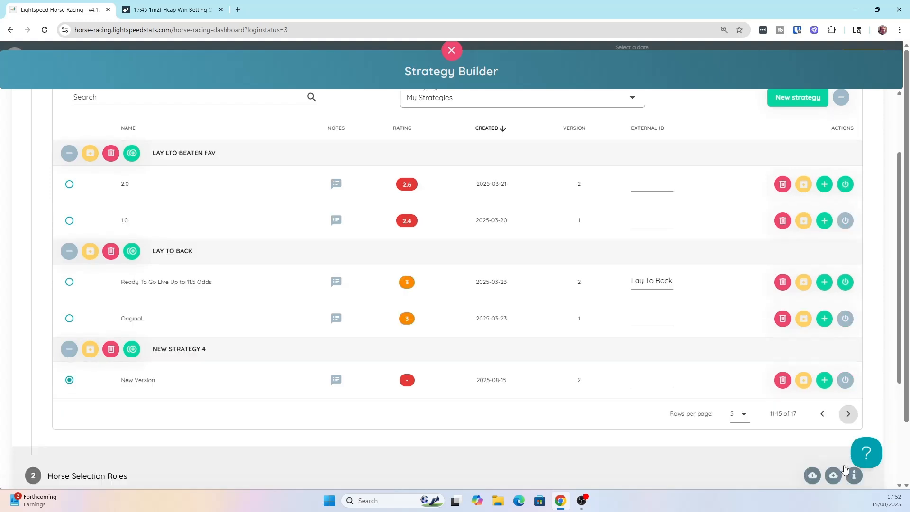
pyautogui.click(849, 415)
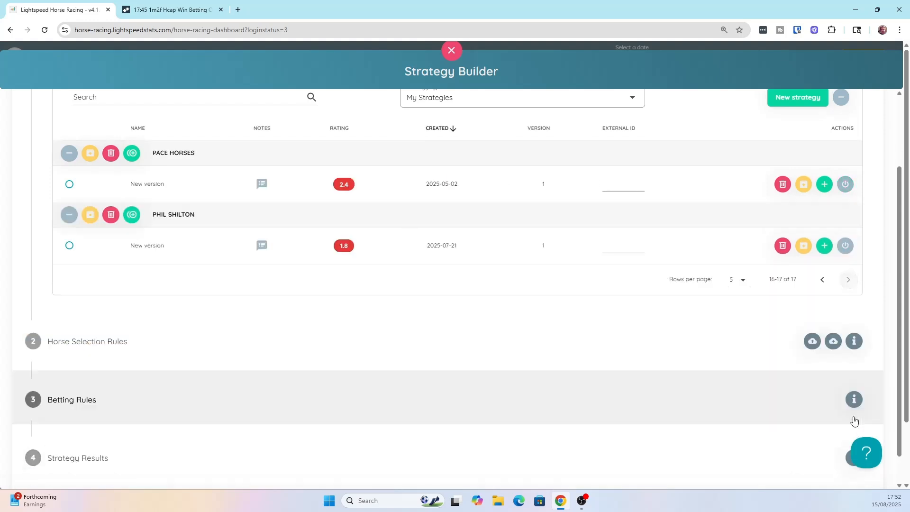
pyautogui.click(823, 280)
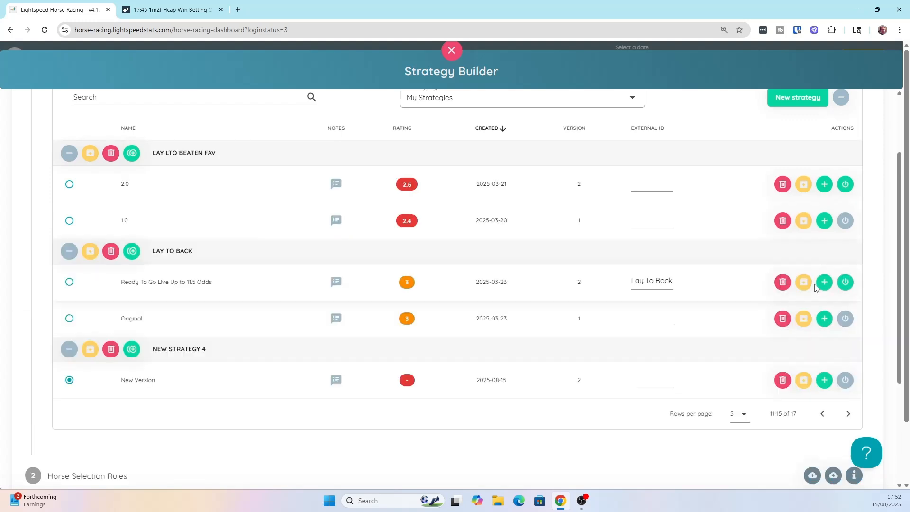
pyautogui.click(822, 414)
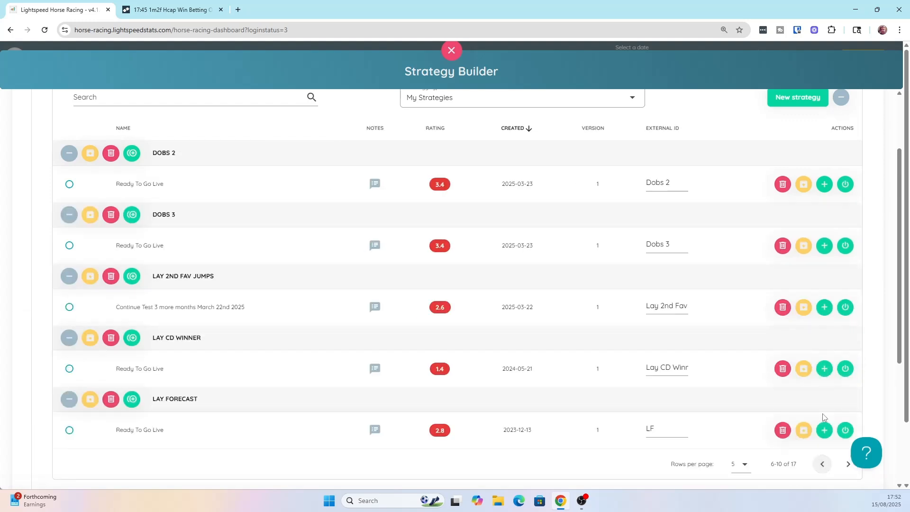
pyautogui.click(844, 463)
pyautogui.click(140, 387)
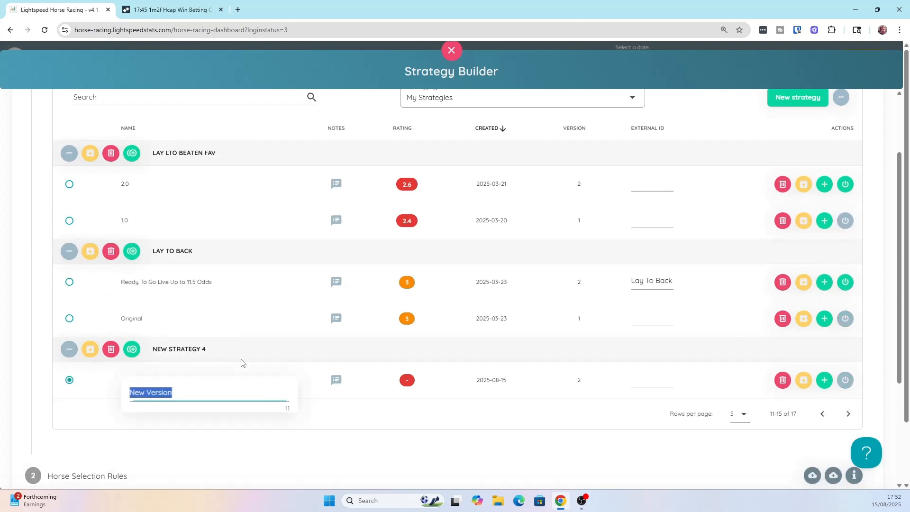
pyautogui.scroll(-2, 400, 252)
pyautogui.scroll(1, 400, 252)
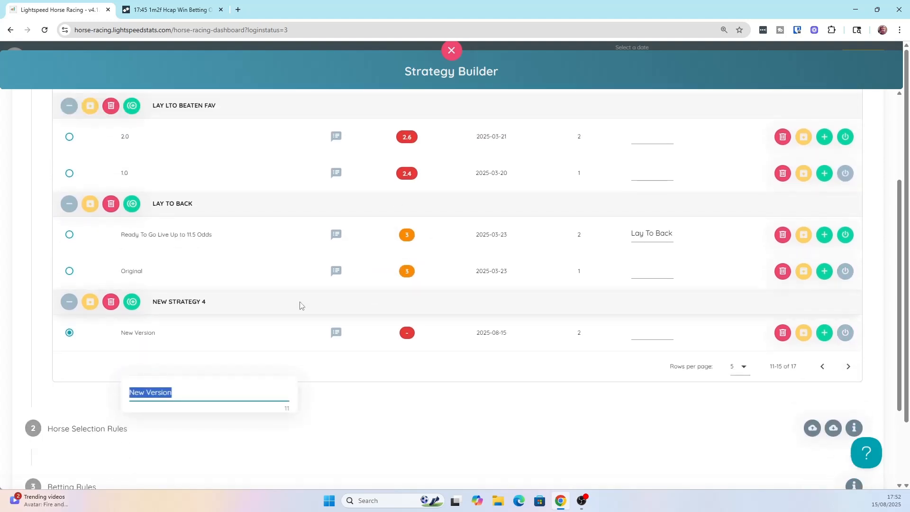
pyautogui.write('2.0')
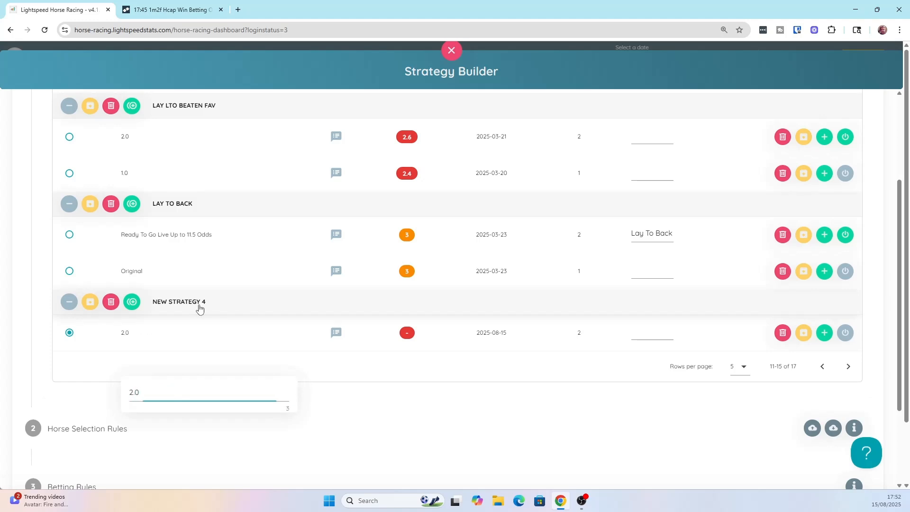
# Step: Rename the New Strategy 4 heading above version 2.0 as Beaten Fav 2
pyautogui.click(199, 303)
pyautogui.write('Beaten Fav 2')
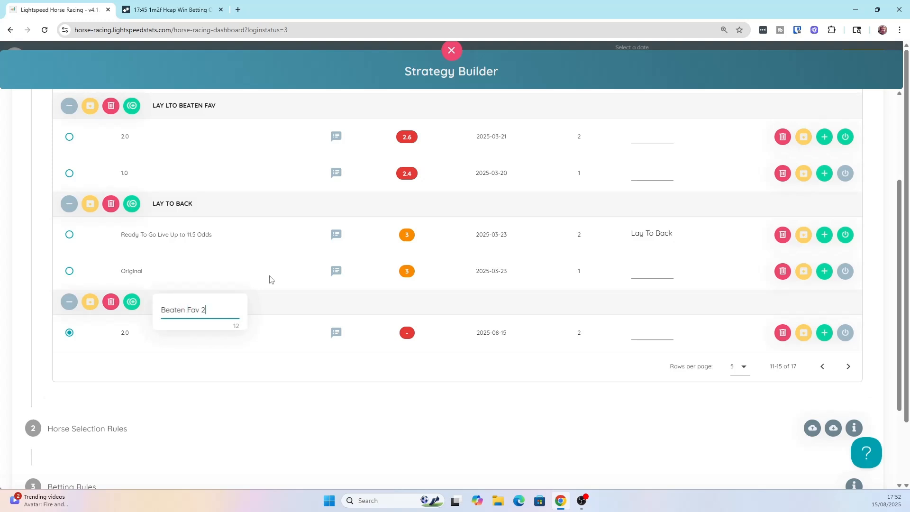
pyautogui.click(258, 317)
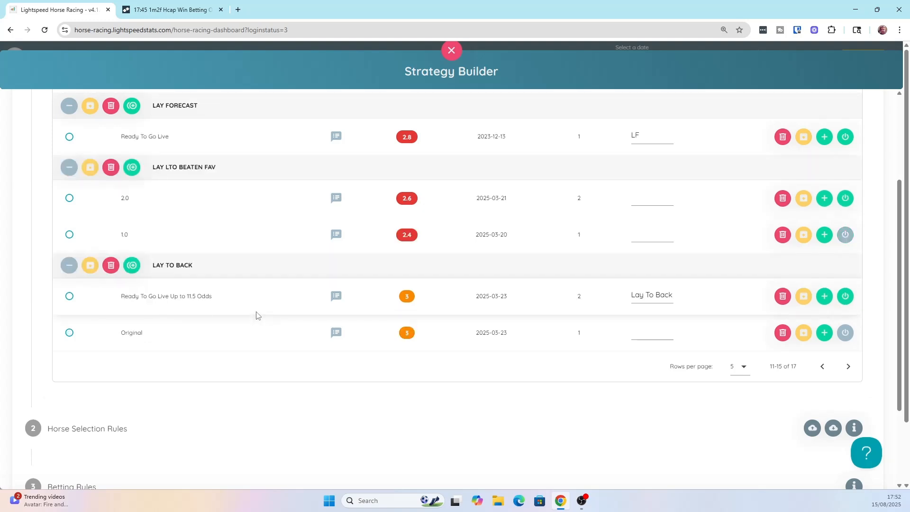
# Step: Find Beaten Fav 2 in the bunker list and create a new version from its version 2.0
pyautogui.click(822, 366)
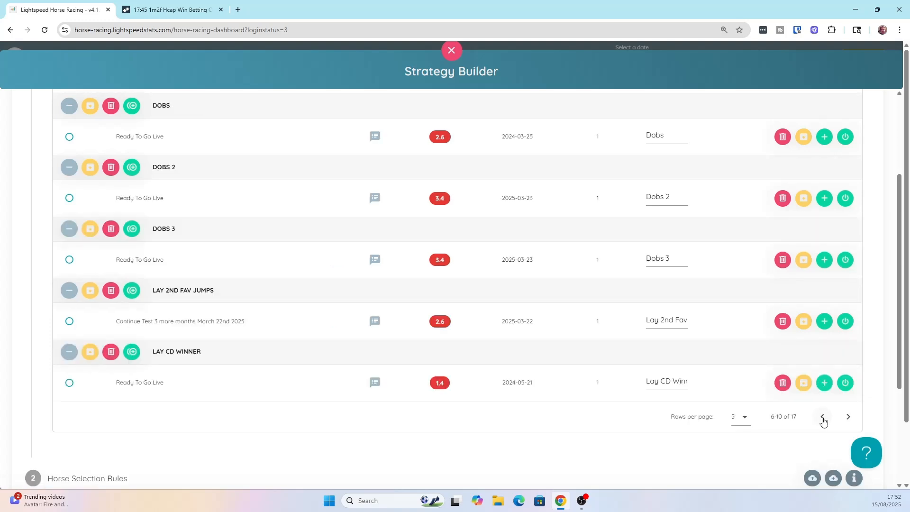
pyautogui.click(822, 416)
pyautogui.scroll(2, 484, 372)
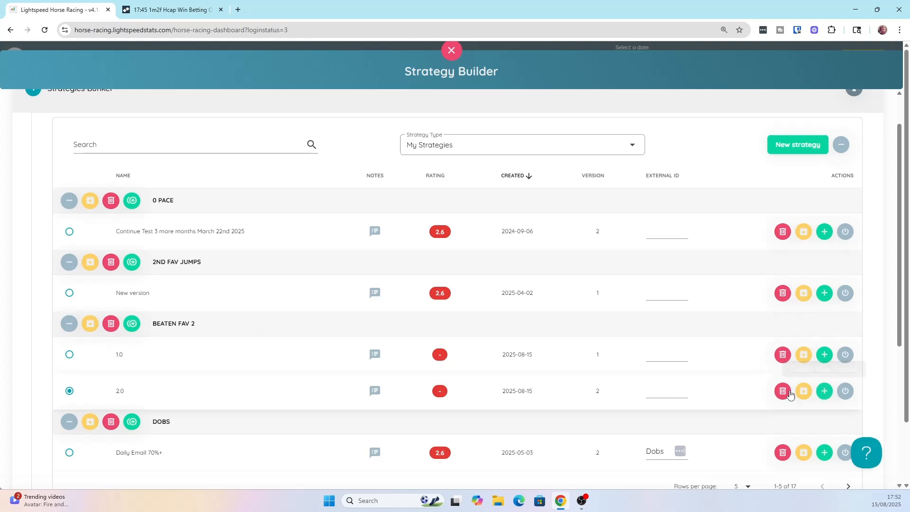
pyautogui.scroll(-1, 824, 326)
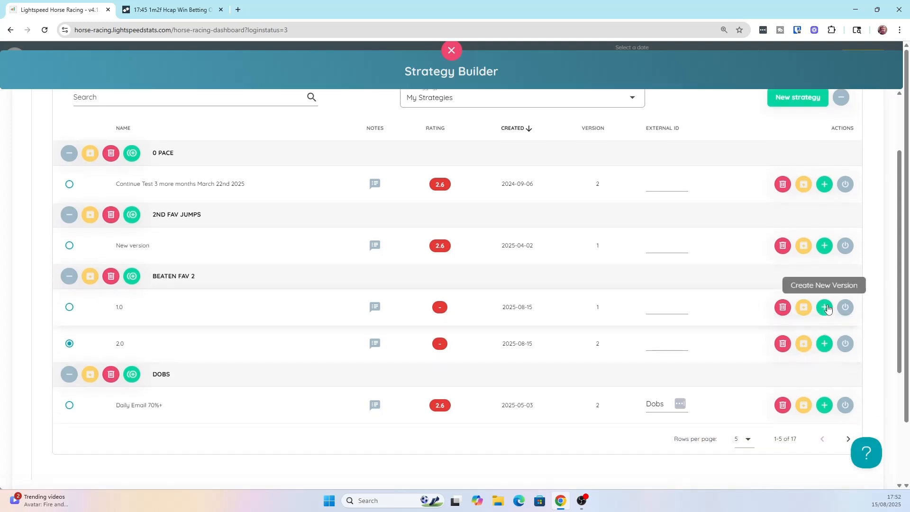
pyautogui.click(823, 348)
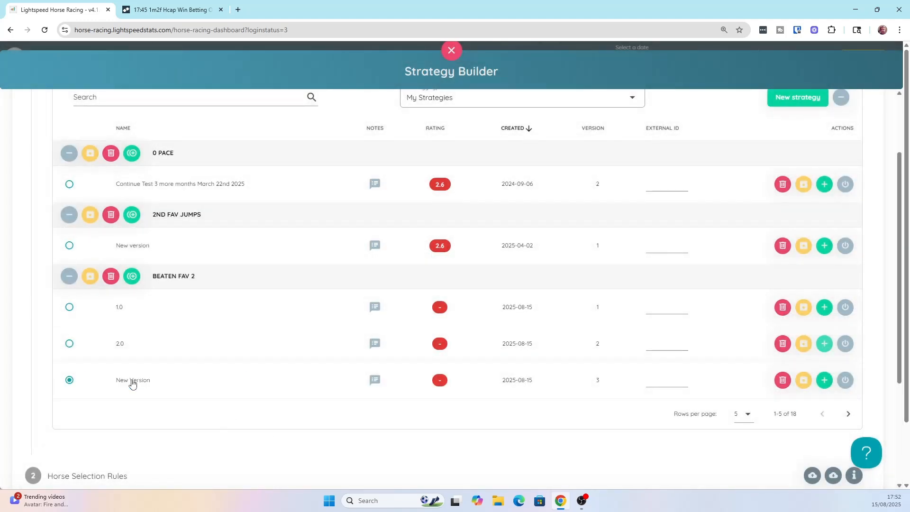
# Step: Rename the new third version under Beaten Fav 2 as 3.0
pyautogui.click(132, 381)
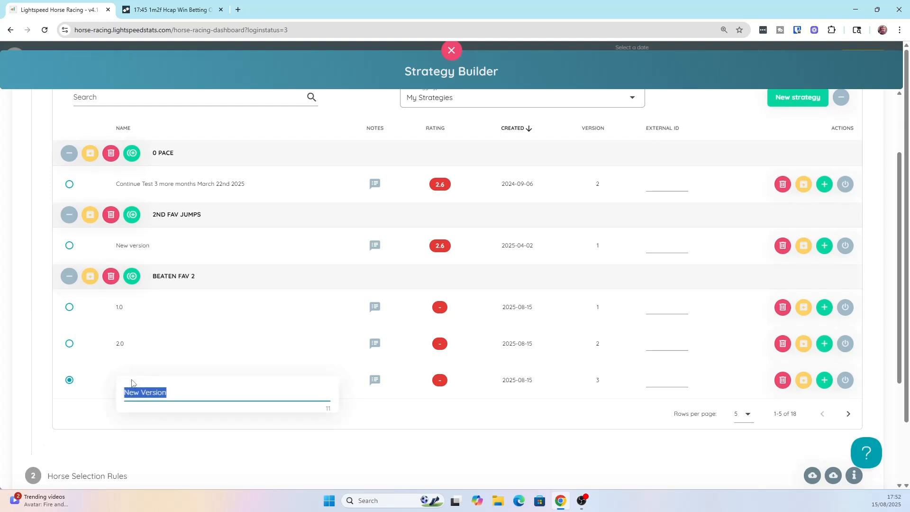
pyautogui.write('3.')
pyautogui.press('Return')
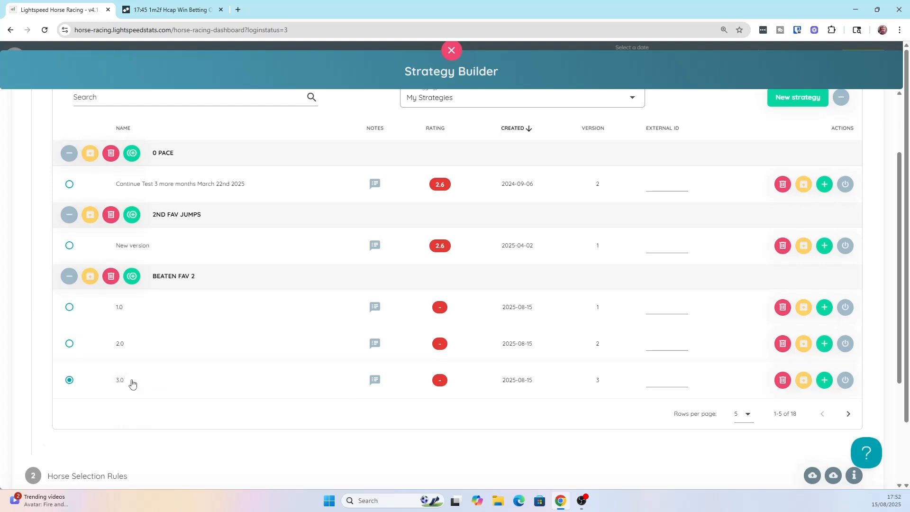
# Step: Load version 2.0 of Beaten Fav 2, run the strategy with its existing rules and look through its results
pyautogui.scroll(-2, 214, 349)
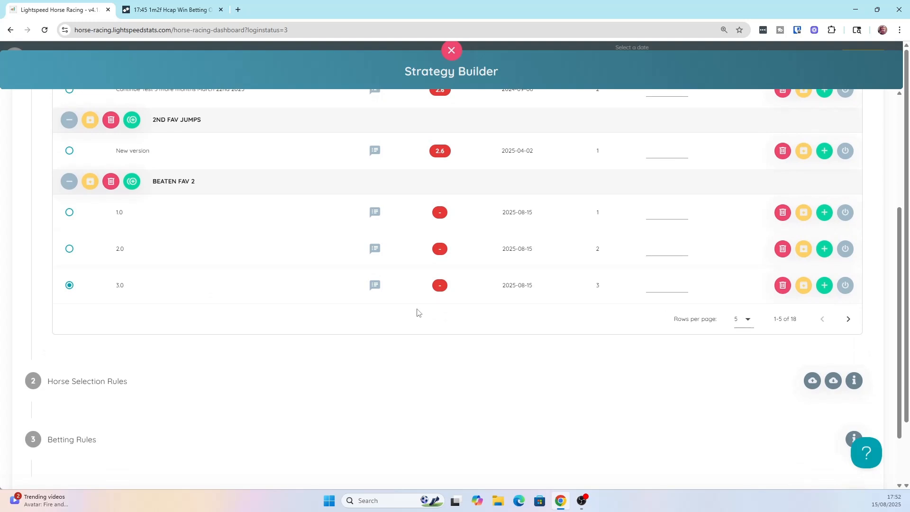
pyautogui.click(73, 252)
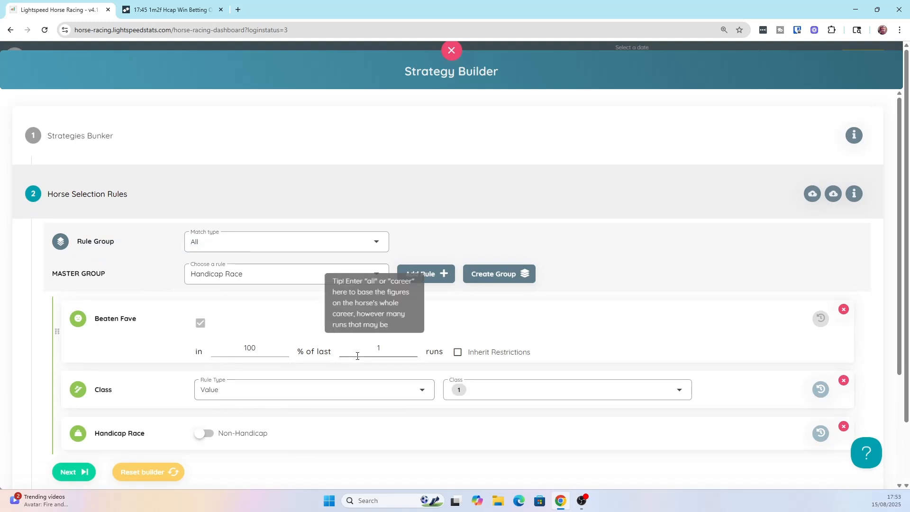
pyautogui.click(87, 481)
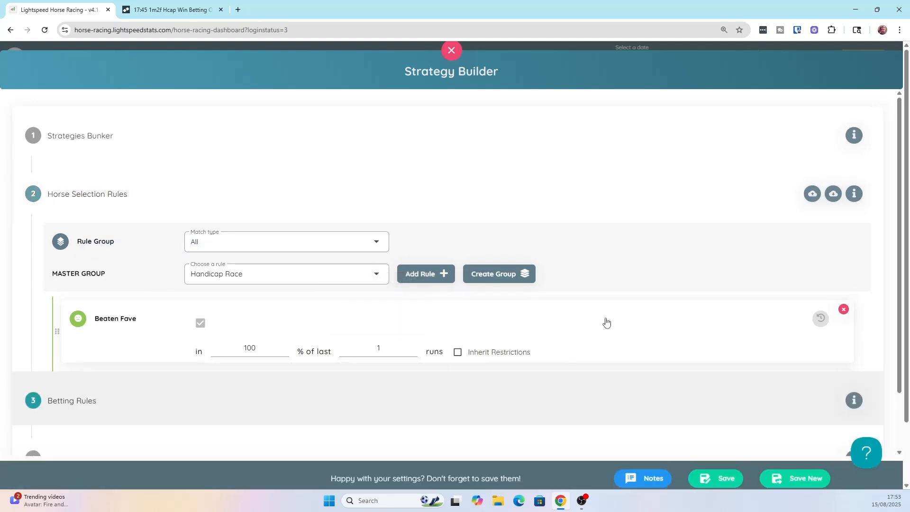
pyautogui.scroll(-3, 693, 394)
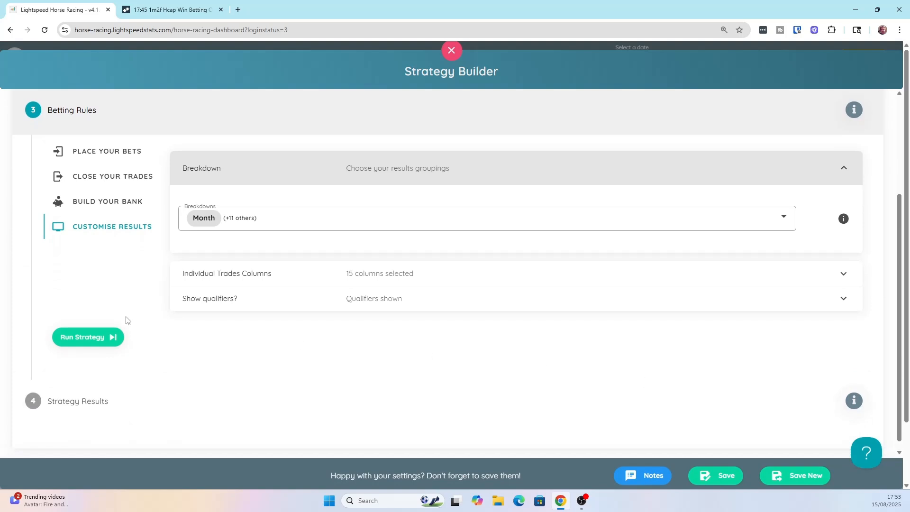
pyautogui.click(95, 337)
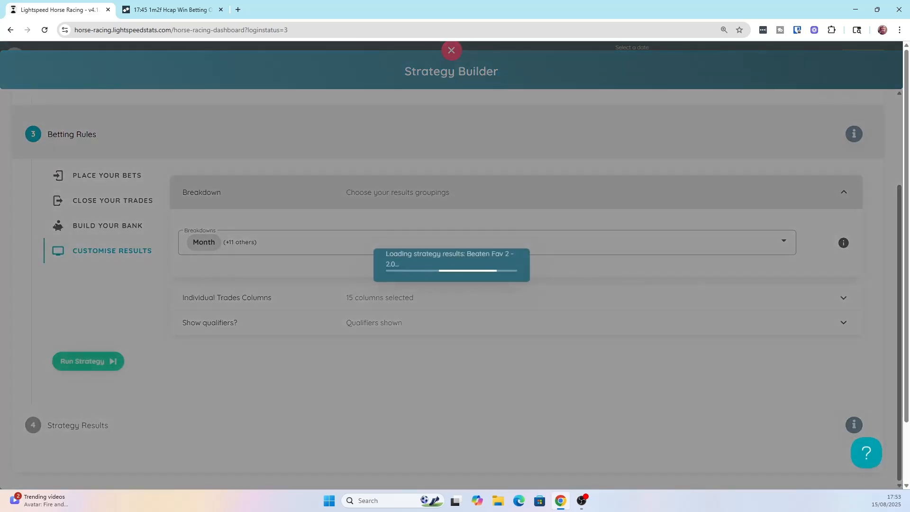
pyautogui.scroll(-8, 626, 266)
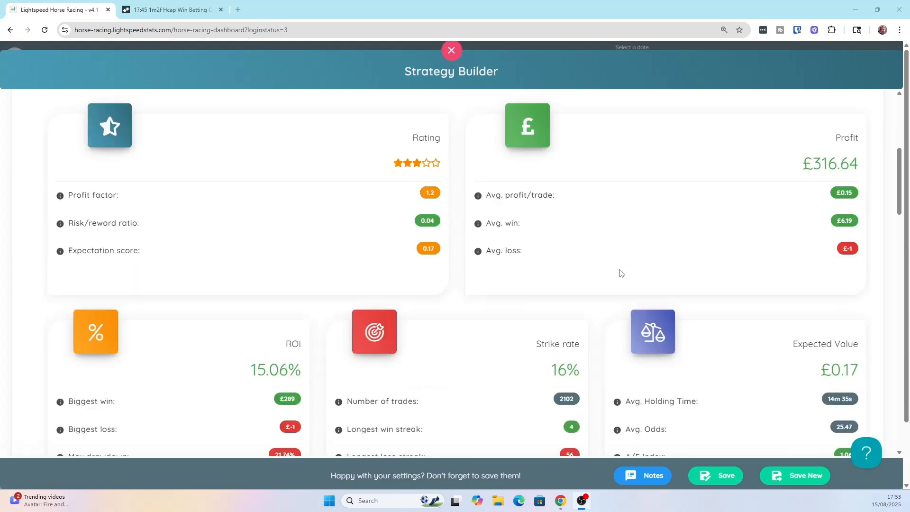
pyautogui.scroll(-9, 620, 272)
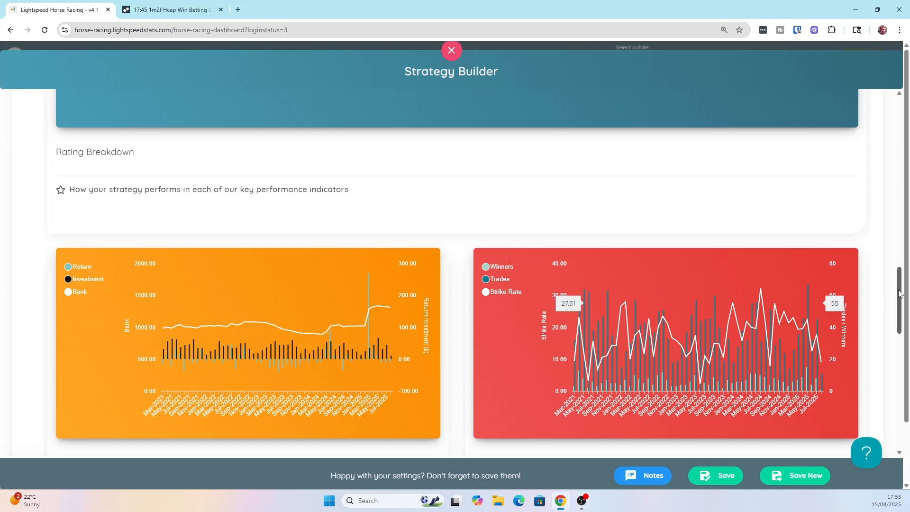
pyautogui.scroll(-3, 903, 313)
# Step: Return to the Strategies Bunker, load version 3.0 of Beaten Fav 2 and run it with its existing rules
pyautogui.moveTo(905, 315); pyautogui.dragTo(899, 72)
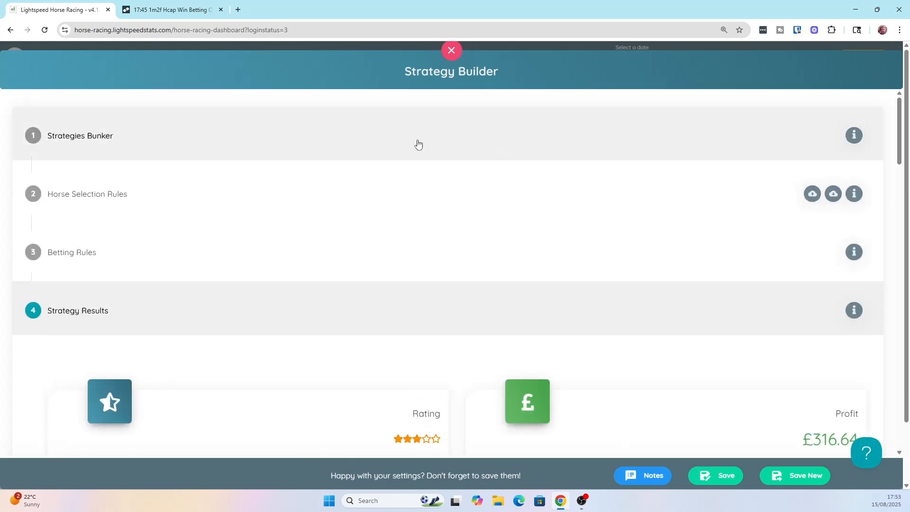
pyautogui.click(410, 144)
pyautogui.scroll(-2, 66, 404)
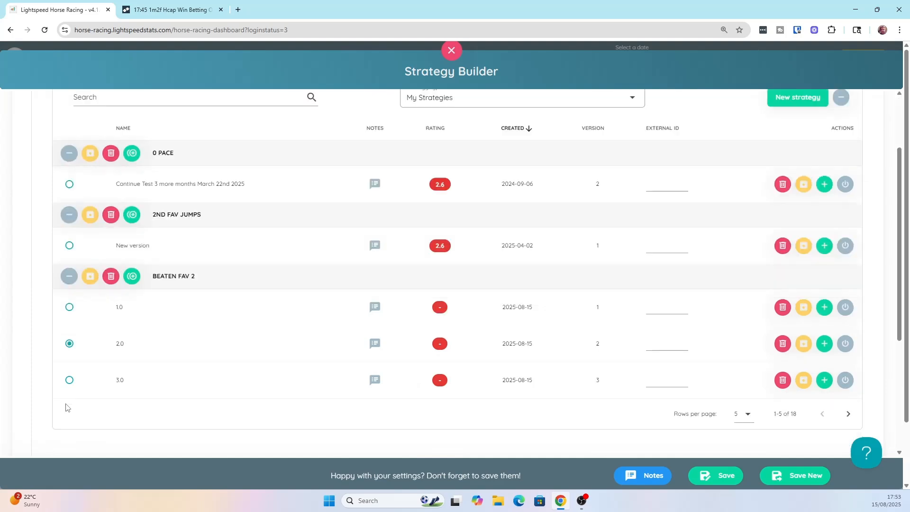
pyautogui.click(68, 382)
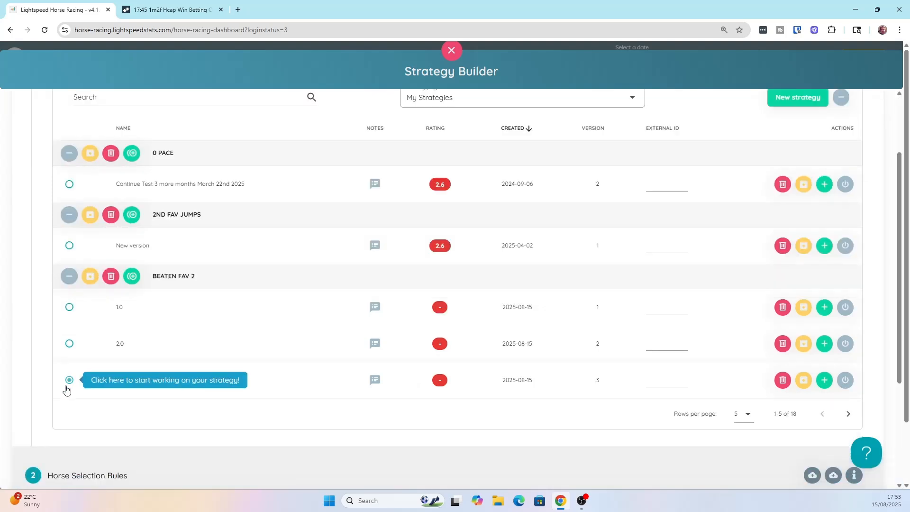
pyautogui.scroll(-4, 367, 381)
pyautogui.click(204, 307)
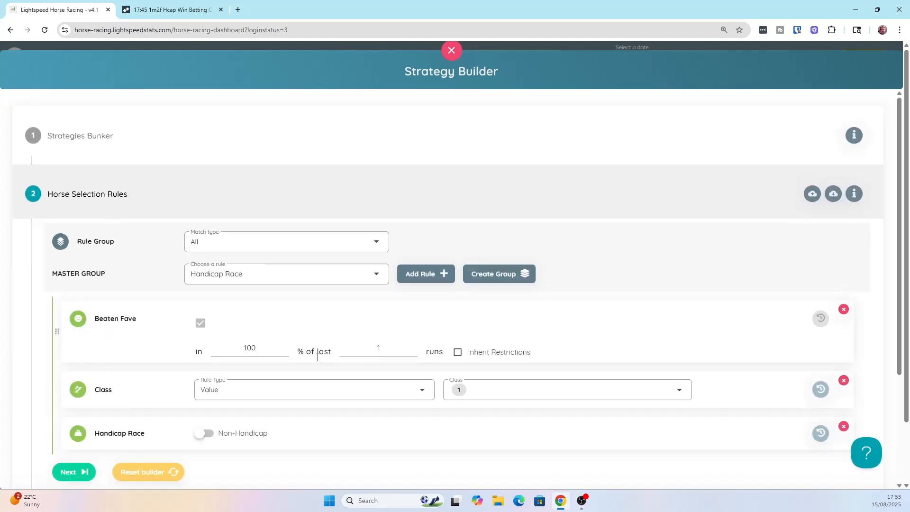
pyautogui.scroll(-3, 332, 365)
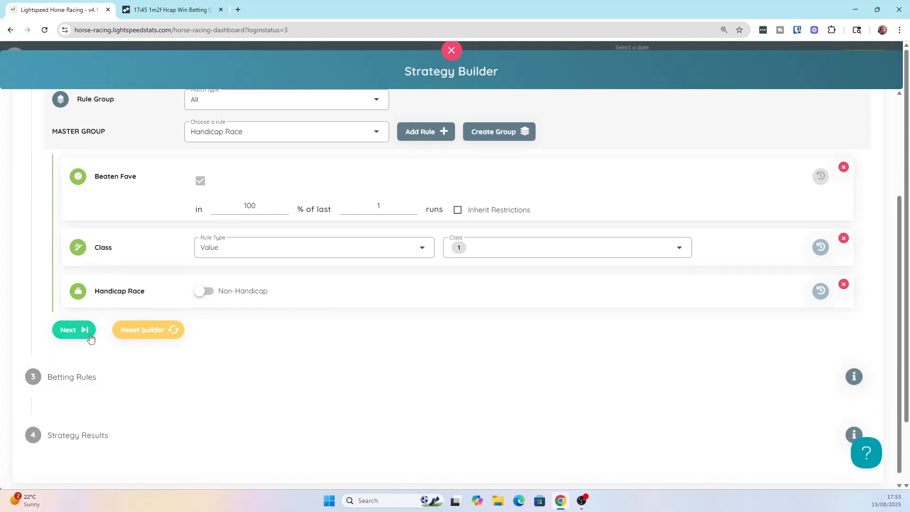
pyautogui.click(72, 330)
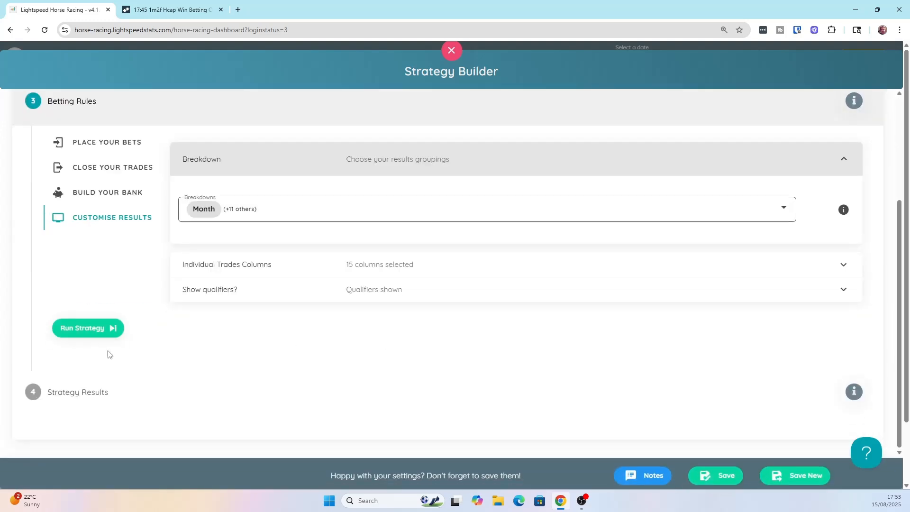
pyautogui.click(90, 328)
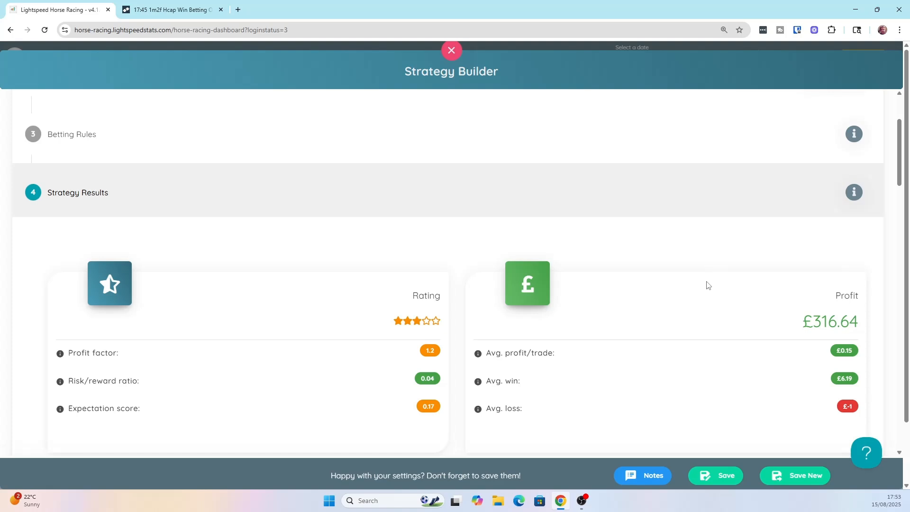
# Step: Review the strategy results and group the results breakdown by Race Distance to examine each distance's performance
pyautogui.scroll(-5, 707, 283)
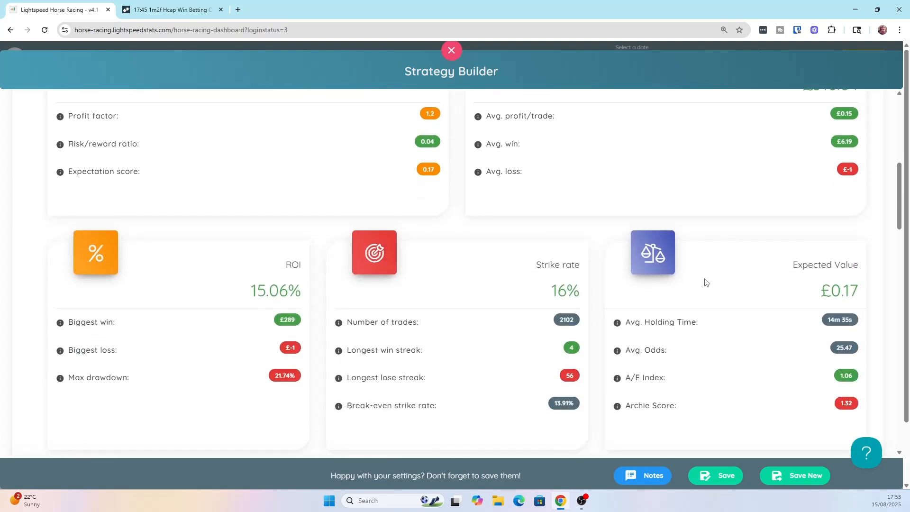
pyautogui.scroll(-15, 705, 283)
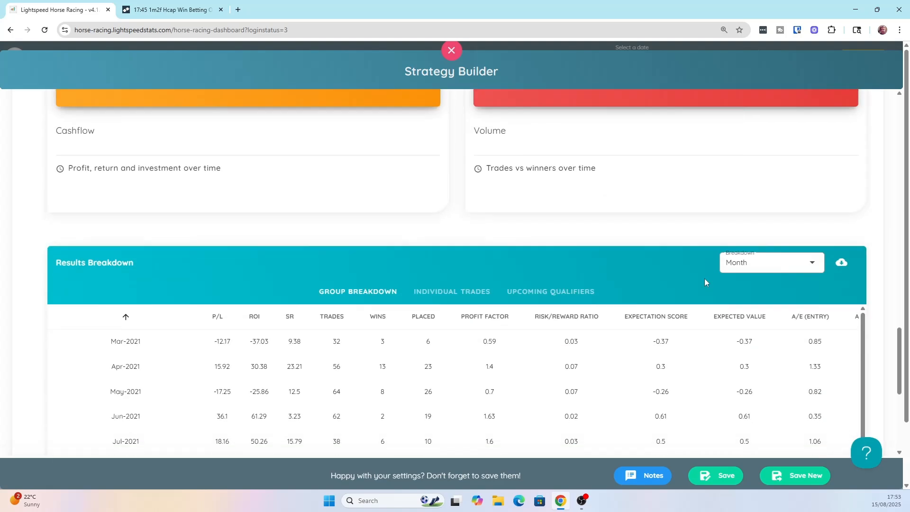
pyautogui.scroll(-3, 704, 283)
pyautogui.click(763, 121)
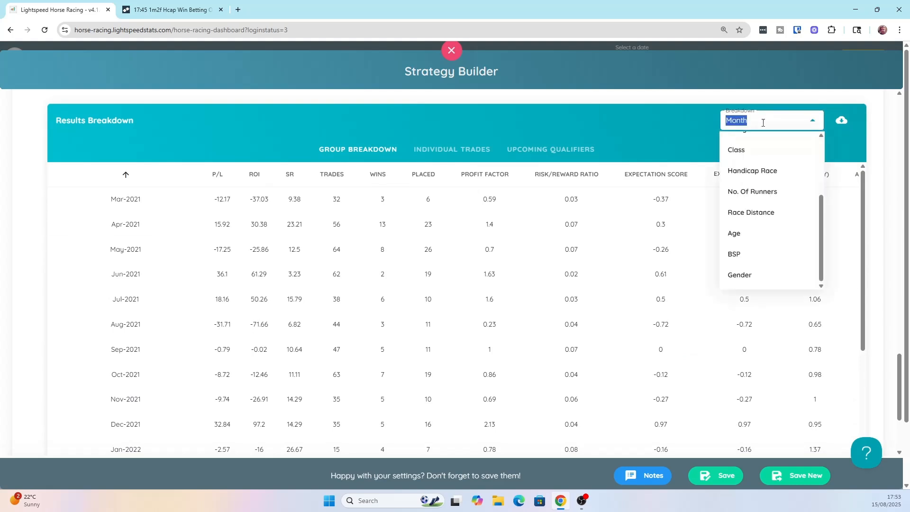
pyautogui.click(776, 211)
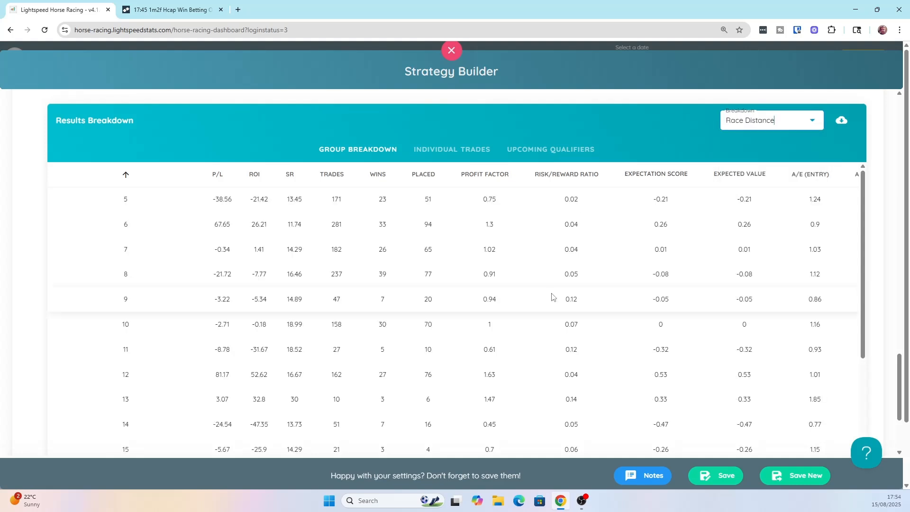
pyautogui.scroll(-4, 553, 299)
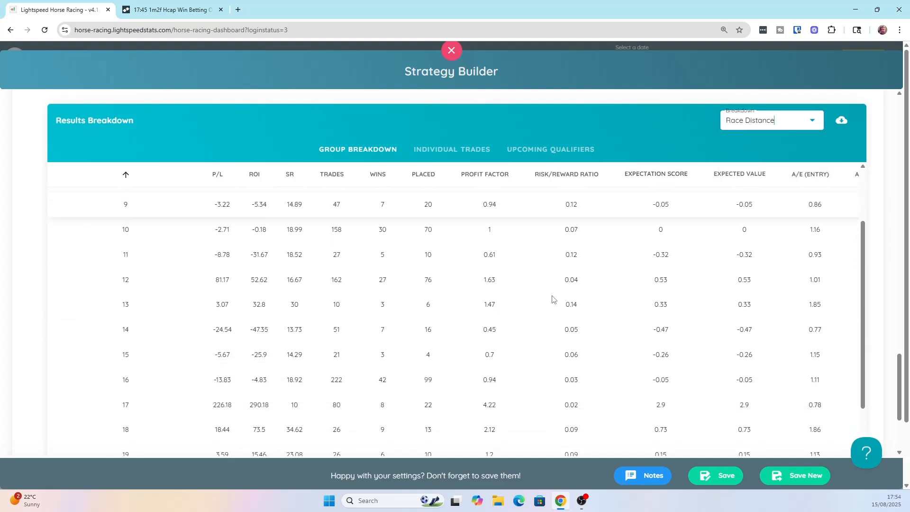
pyautogui.scroll(-2, 553, 299)
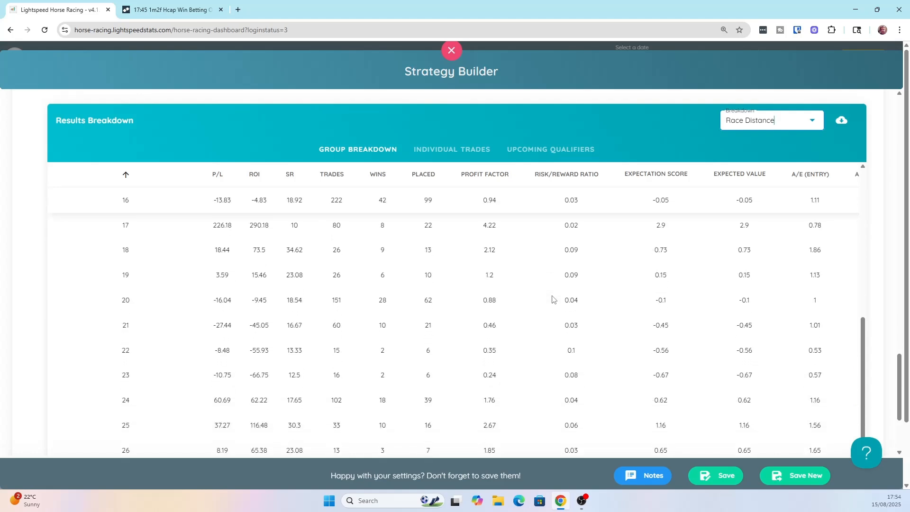
# Step: Group the results breakdown by Age and examine the profit and strike rate for each age
pyautogui.click(772, 116)
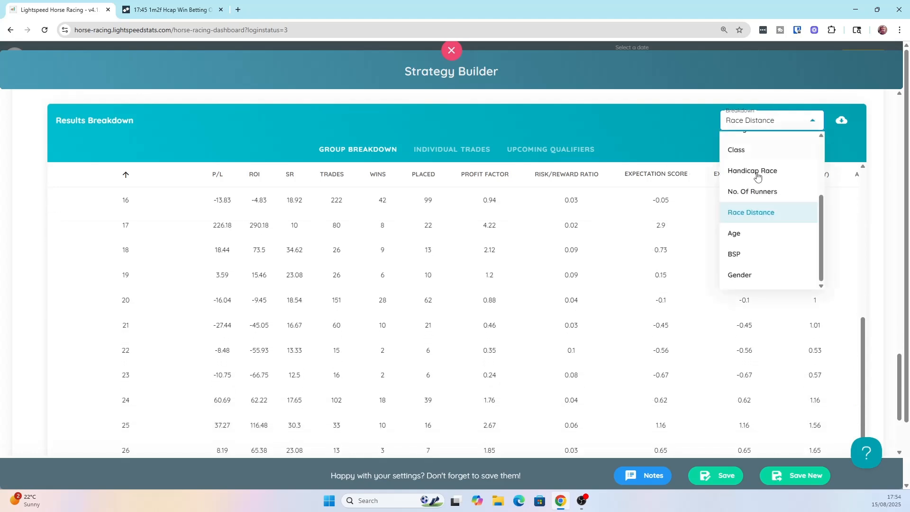
pyautogui.click(756, 232)
pyautogui.scroll(-3, 488, 271)
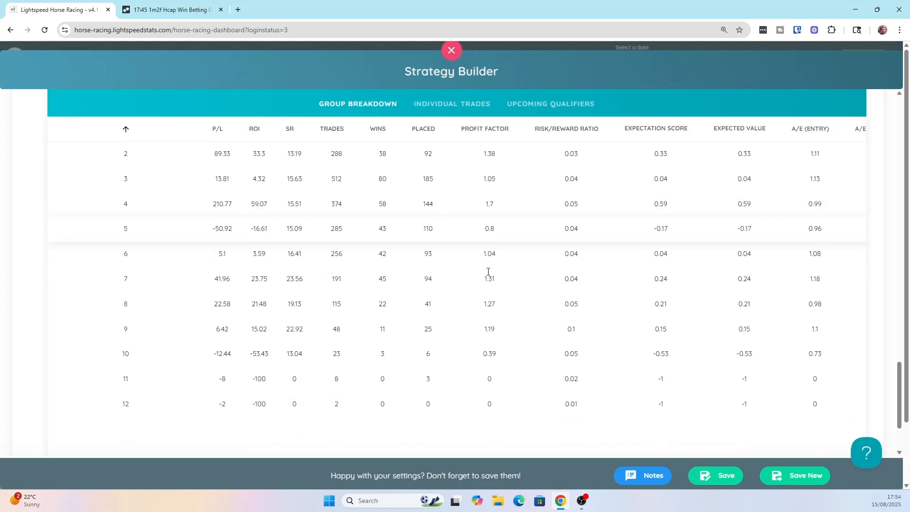
pyautogui.scroll(3, 489, 269)
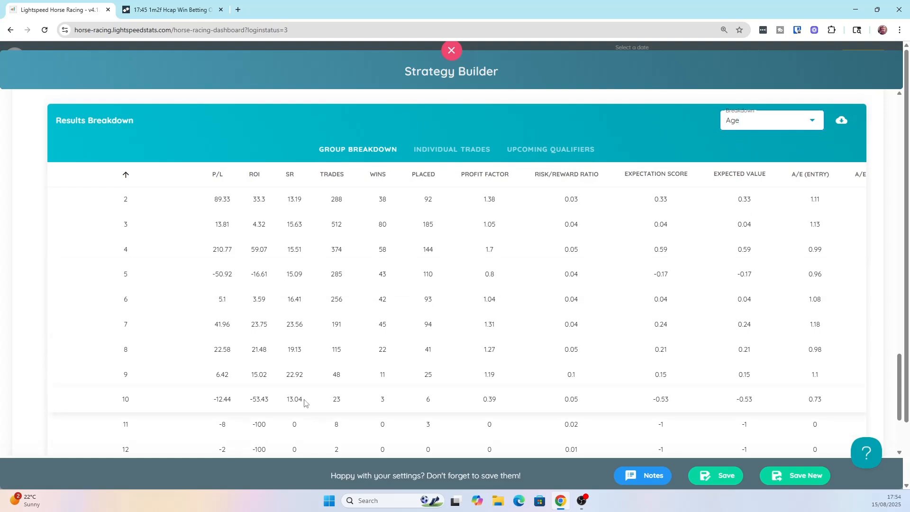
# Step: Group the results breakdown by BSP and compare the profit and strike rate across the price bands, including those above 100
pyautogui.click(740, 124)
pyautogui.click(766, 259)
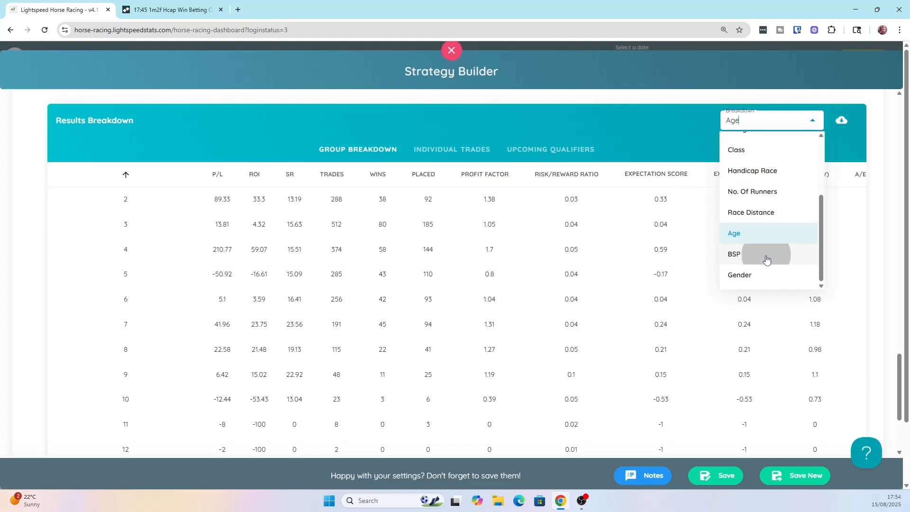
pyautogui.scroll(-5, 392, 267)
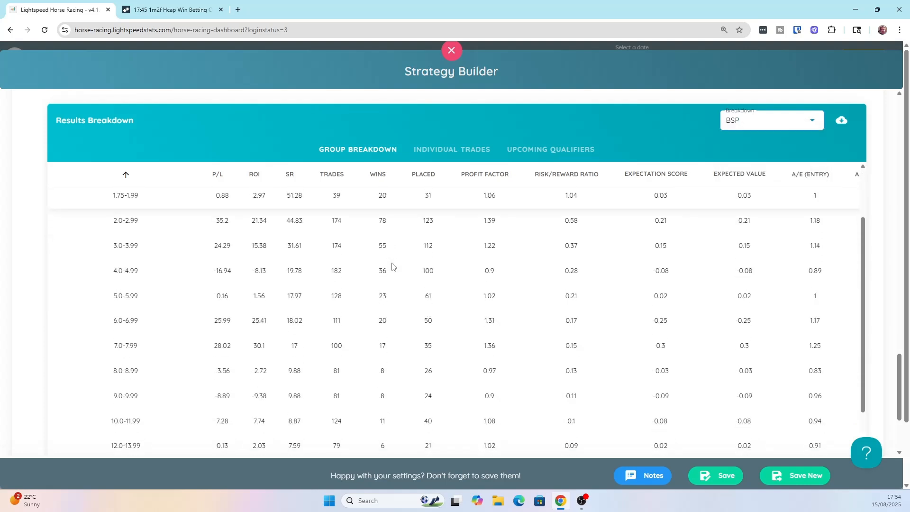
pyautogui.scroll(-2, 239, 318)
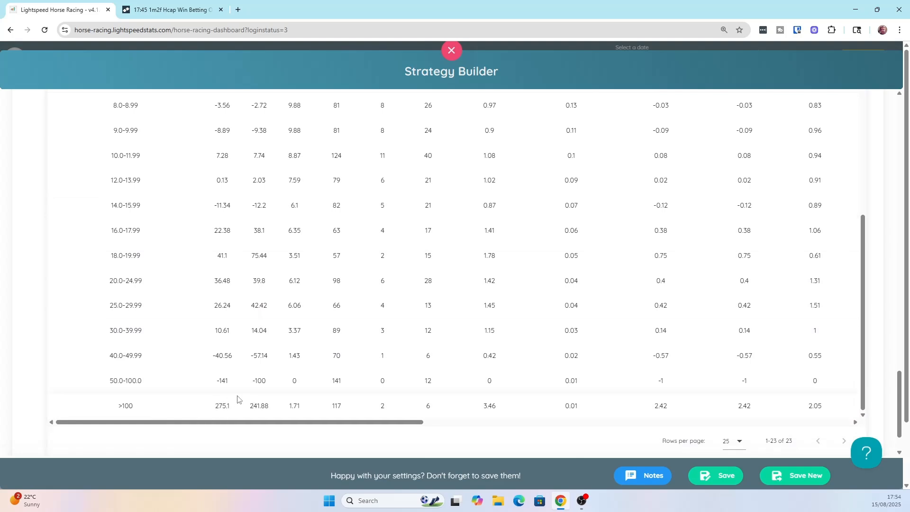
pyautogui.moveTo(215, 407); pyautogui.dragTo(233, 410)
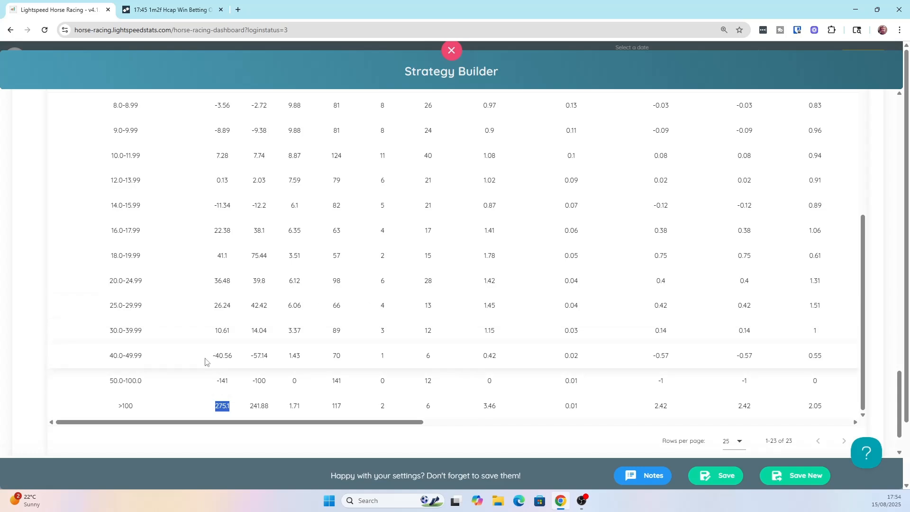
pyautogui.click(235, 379)
pyautogui.scroll(5, 233, 358)
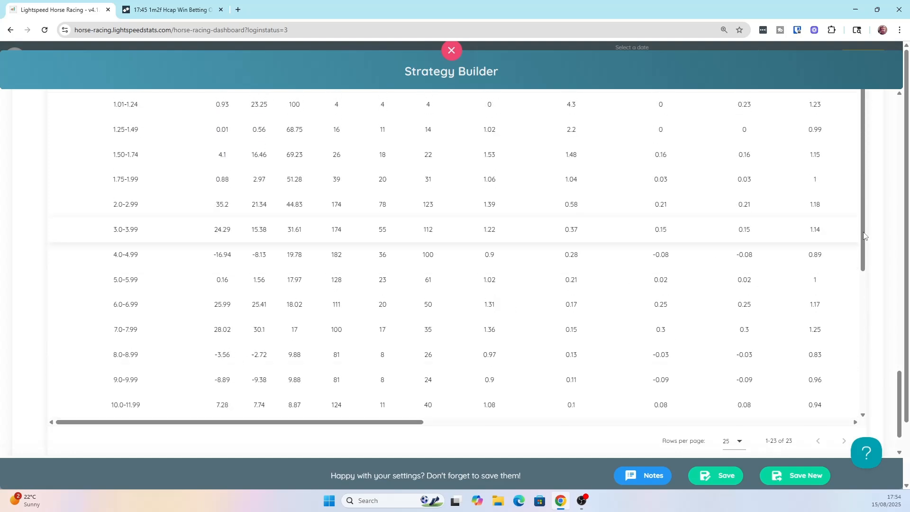
pyautogui.scroll(1, 874, 236)
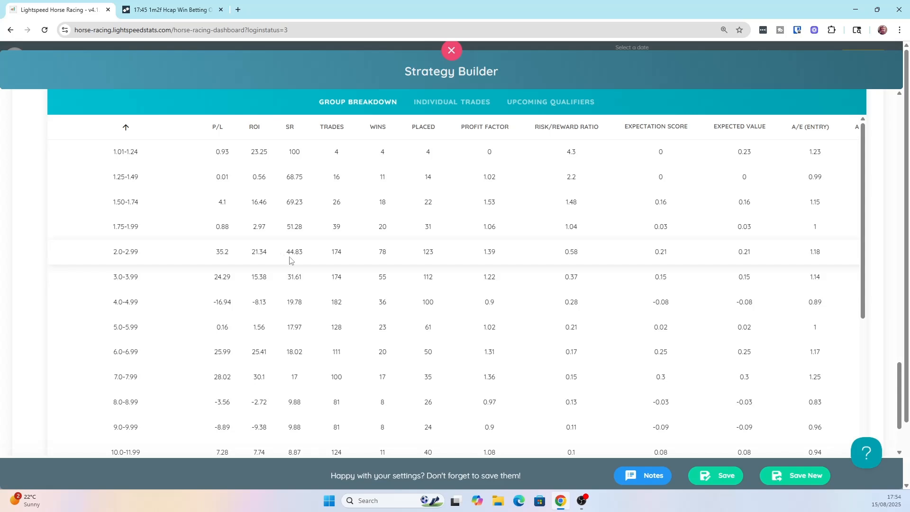
pyautogui.scroll(-4, 291, 262)
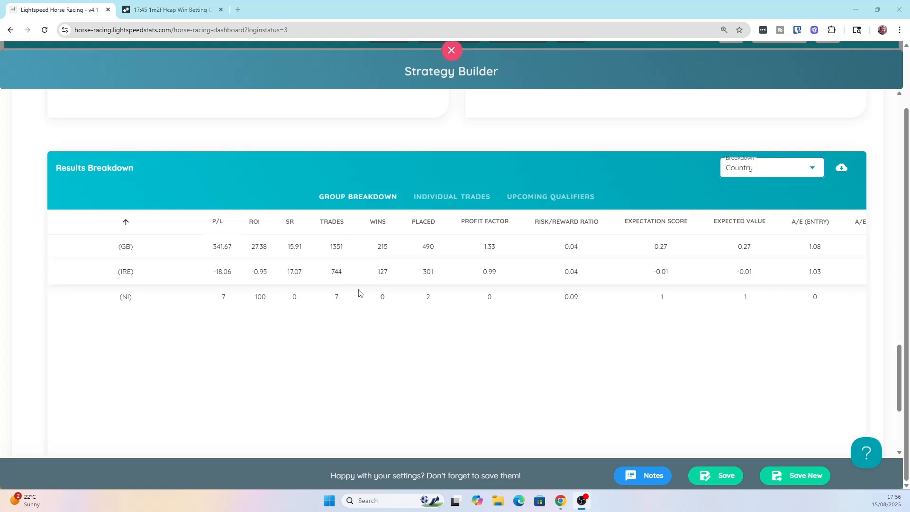
# Step: Add a Country rule to the horse selection rules and set the course country to Great Britain
pyautogui.moveTo(896, 358); pyautogui.dragTo(903, 113)
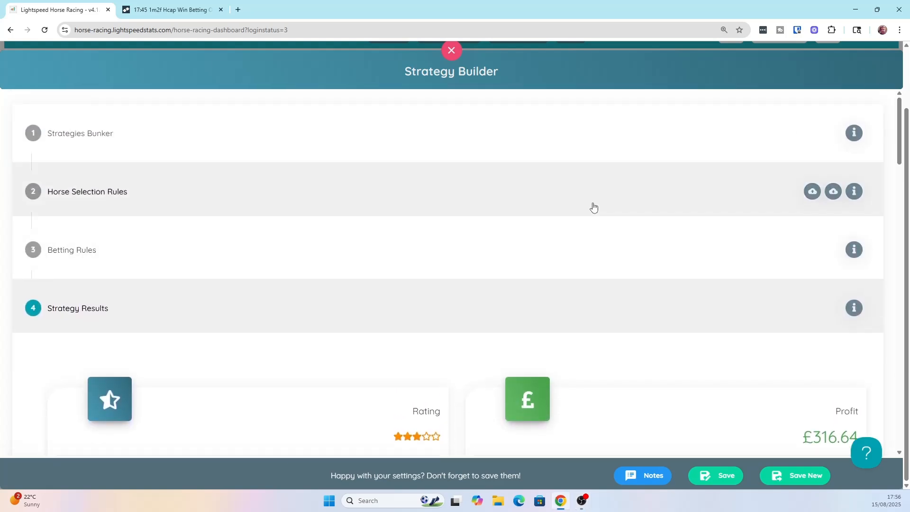
pyautogui.click(593, 205)
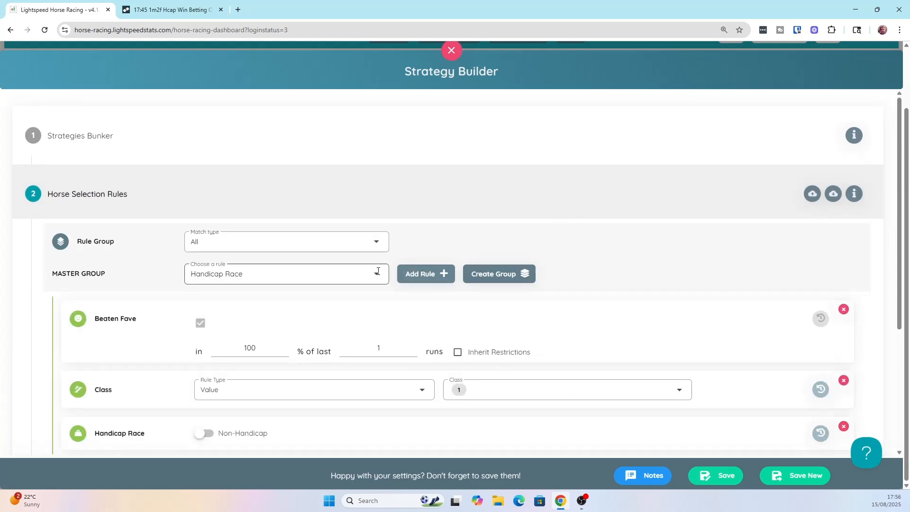
pyautogui.click(376, 274)
pyautogui.scroll(3, 332, 327)
pyautogui.scroll(5, 331, 327)
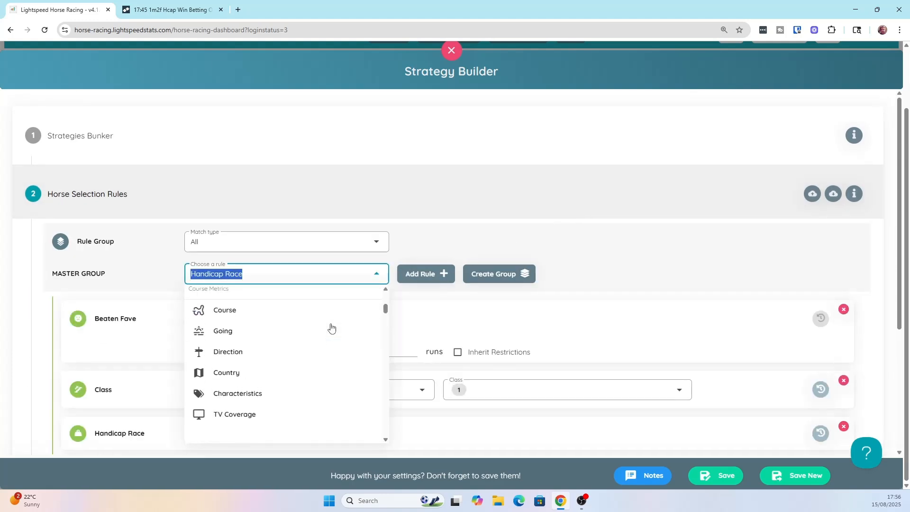
pyautogui.scroll(-1, 331, 328)
pyautogui.scroll(-3, 331, 327)
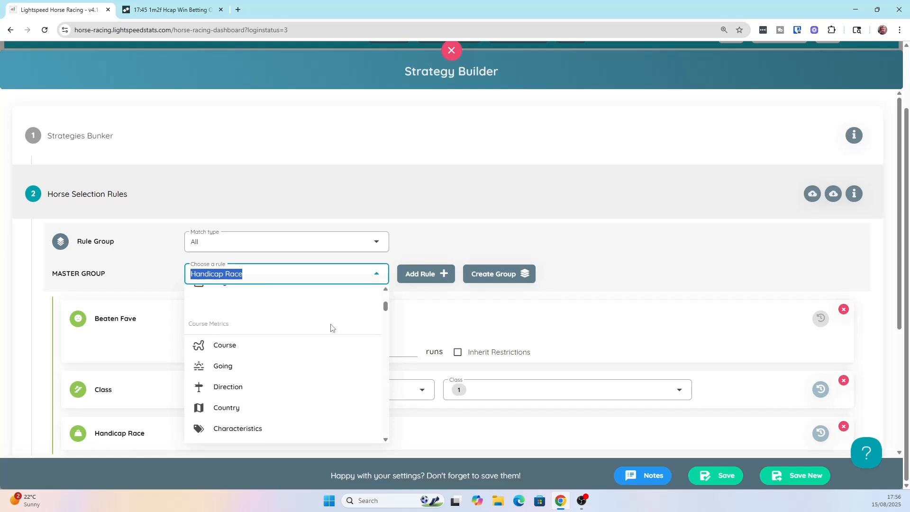
pyautogui.click(244, 362)
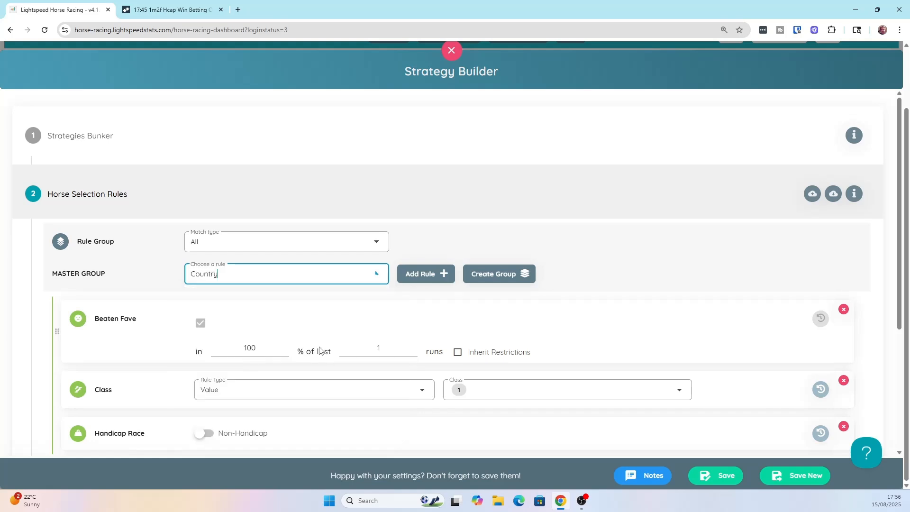
pyautogui.click(420, 274)
pyautogui.scroll(-5, 413, 282)
pyautogui.click(345, 245)
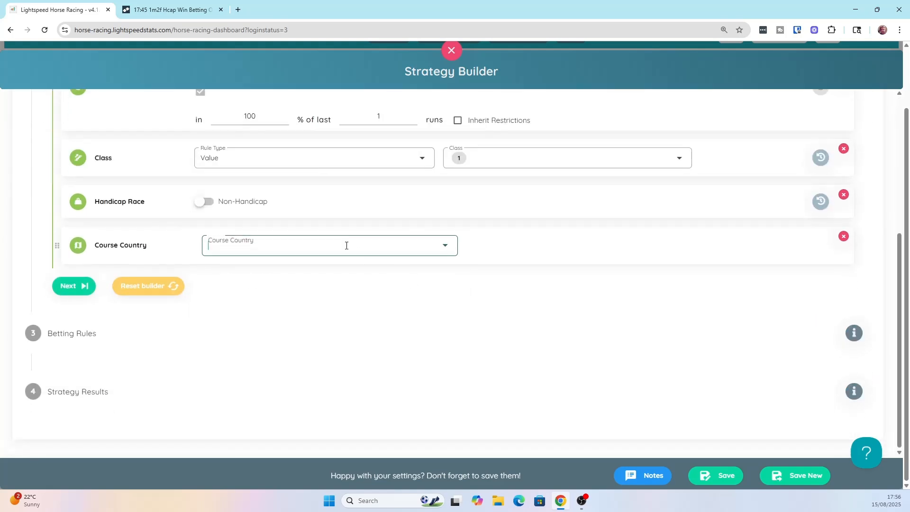
pyautogui.click(271, 270)
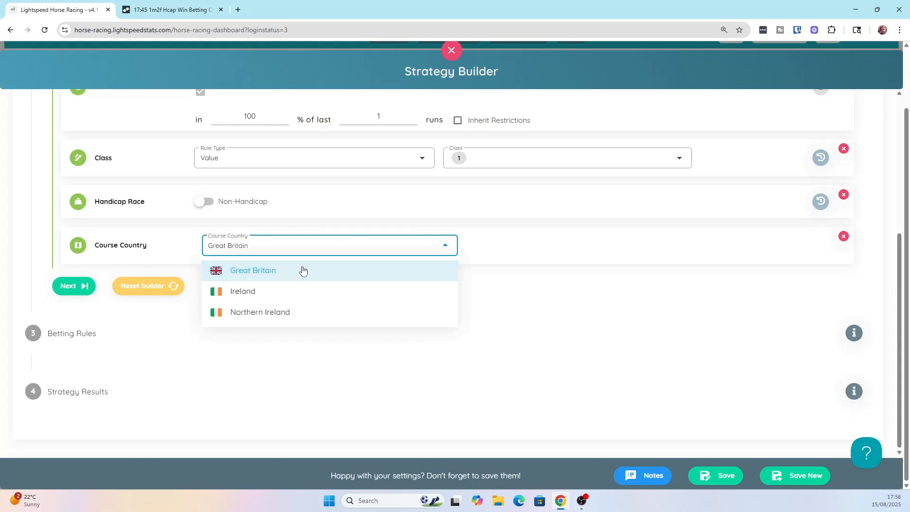
# Step: Save version 3.0 of Beaten Fav 2 with the country rule and run the strategy
pyautogui.click(75, 287)
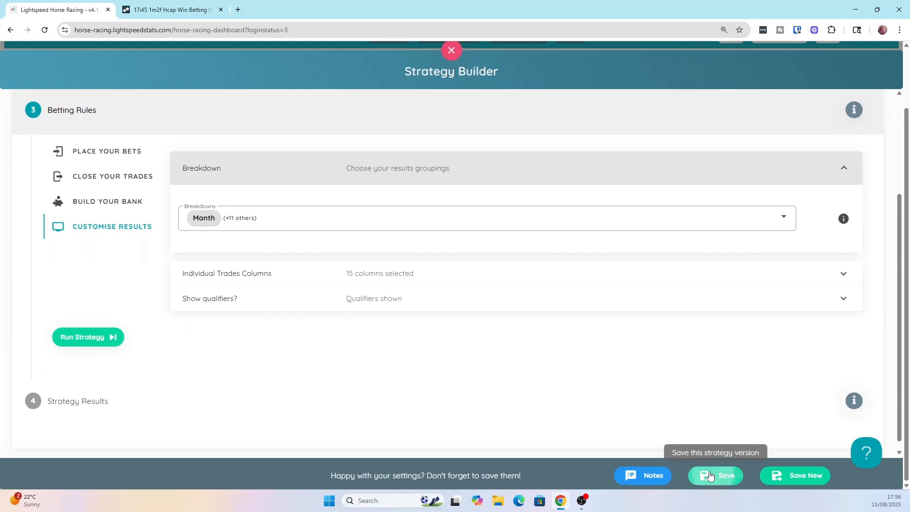
pyautogui.click(708, 473)
pyautogui.click(88, 339)
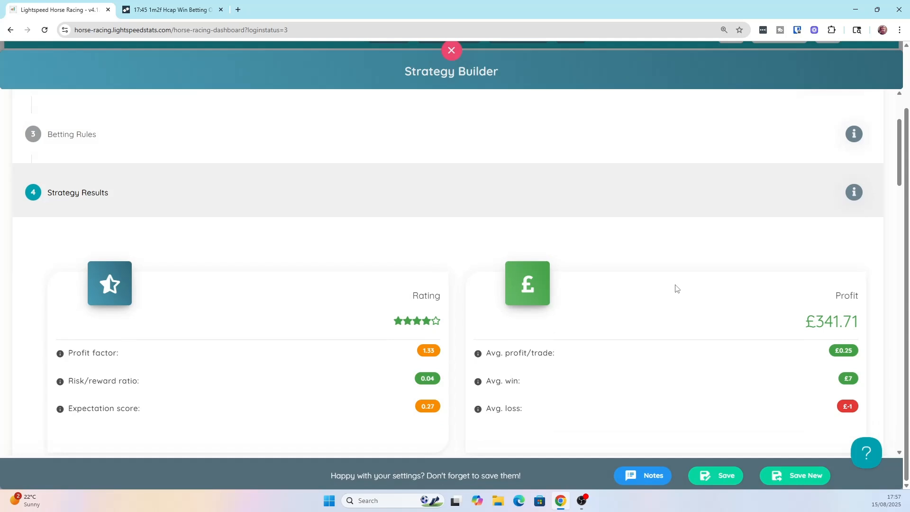
pyautogui.click(706, 475)
# Step: Return to the Strategies Bunker, load the first version of Beaten Fav 2 and run it with its existing rules
pyautogui.scroll(2, 676, 274)
pyautogui.click(439, 145)
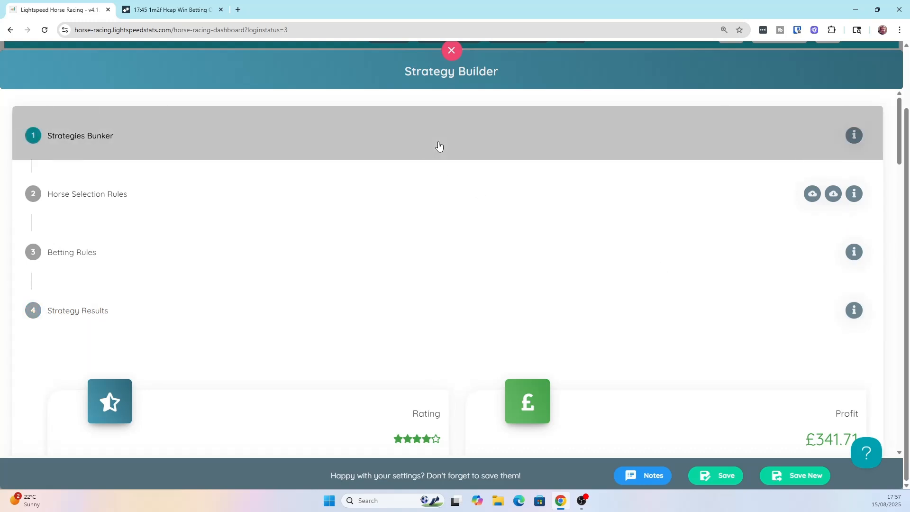
pyautogui.scroll(-3, 463, 260)
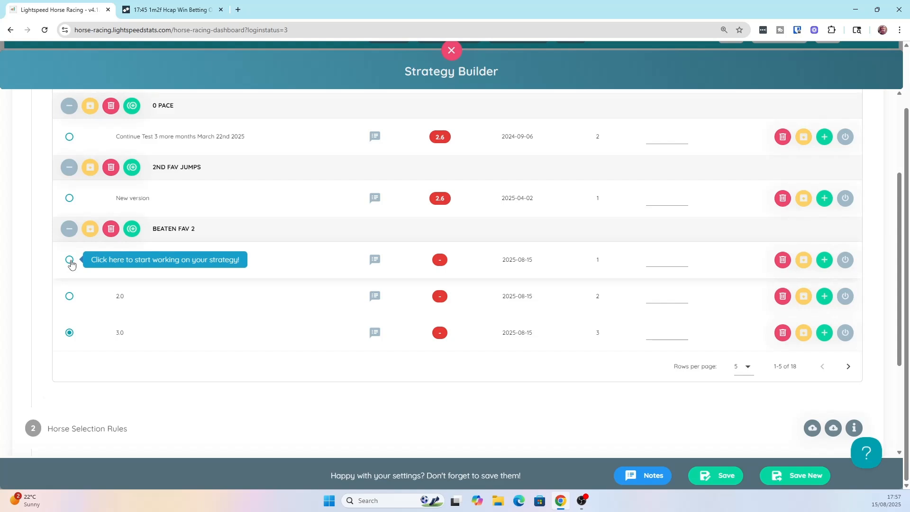
pyautogui.click(69, 260)
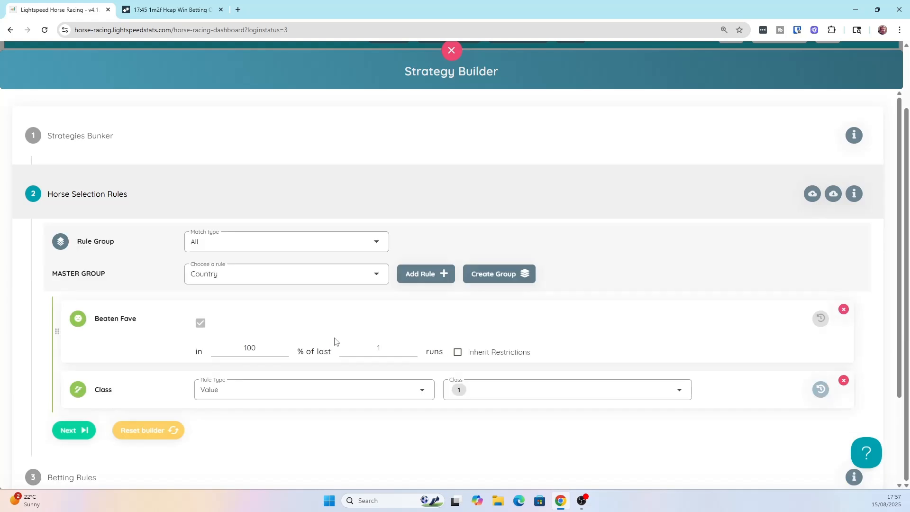
pyautogui.click(72, 382)
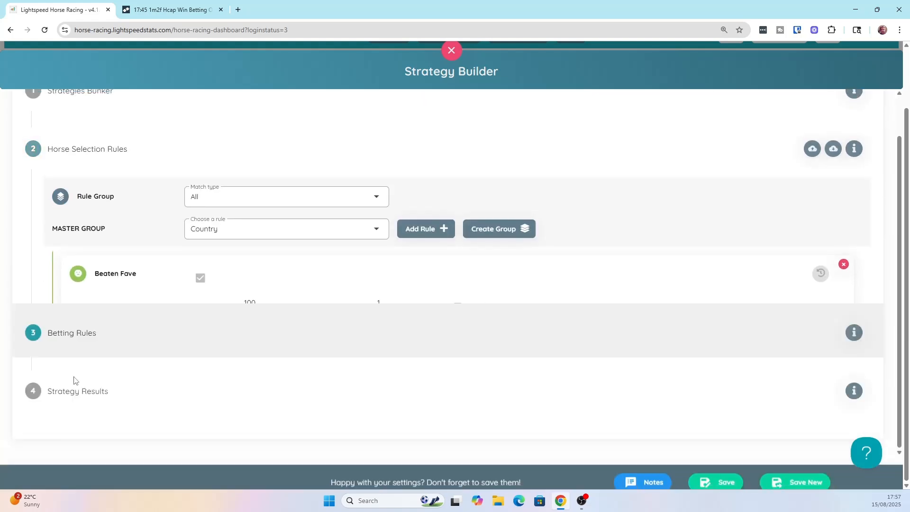
pyautogui.scroll(-3, 455, 319)
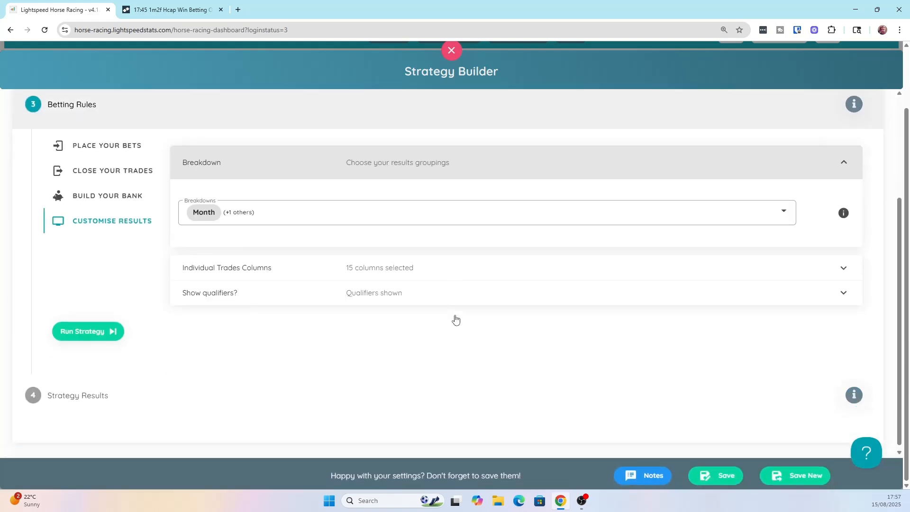
pyautogui.click(114, 326)
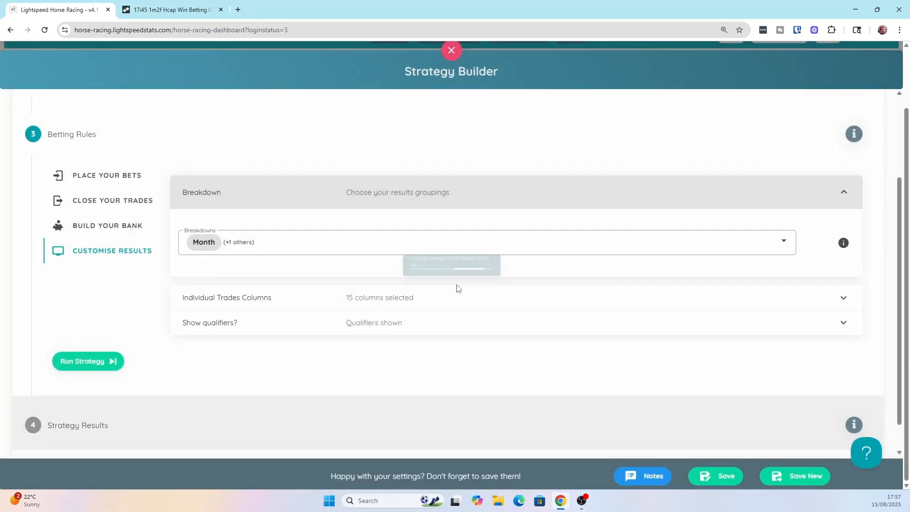
# Step: Examine the first version's summary metrics, rating chart, cashflow and volume charts, and monthly results breakdown
pyautogui.scroll(-15, 623, 283)
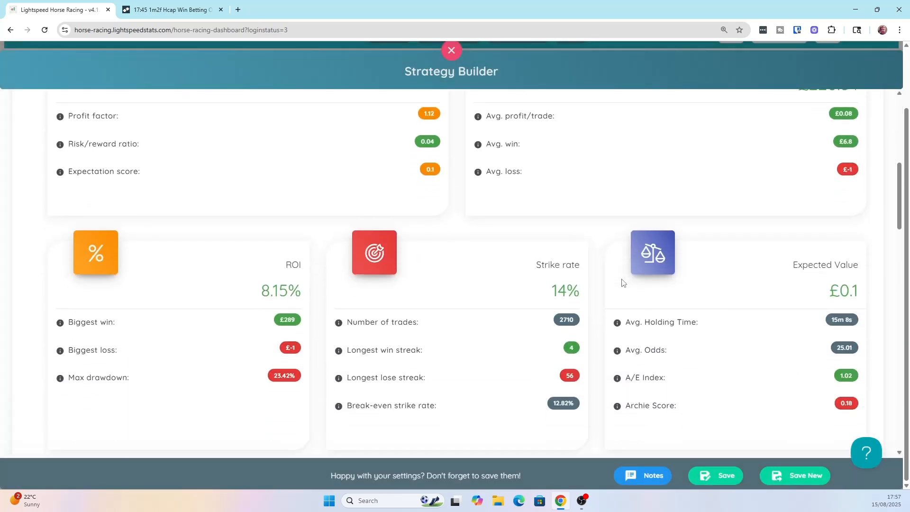
pyautogui.scroll(-2, 622, 283)
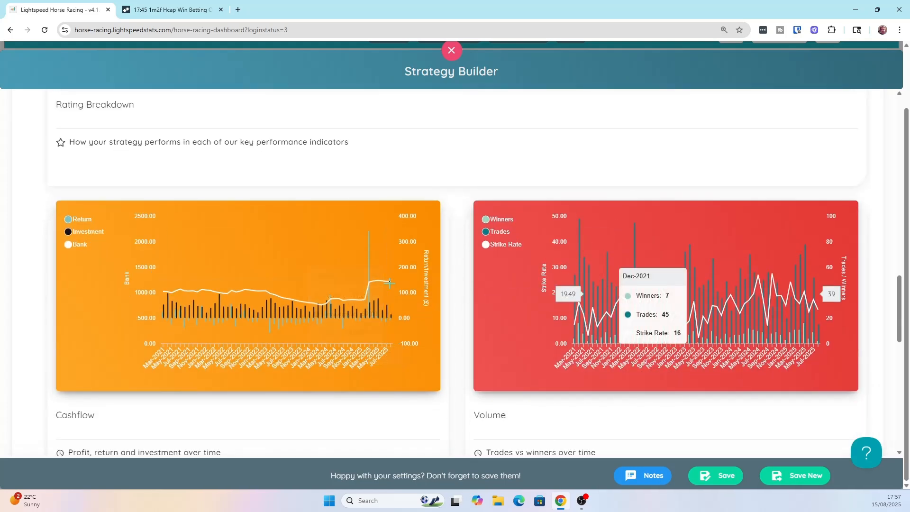
pyautogui.moveTo(389, 282)
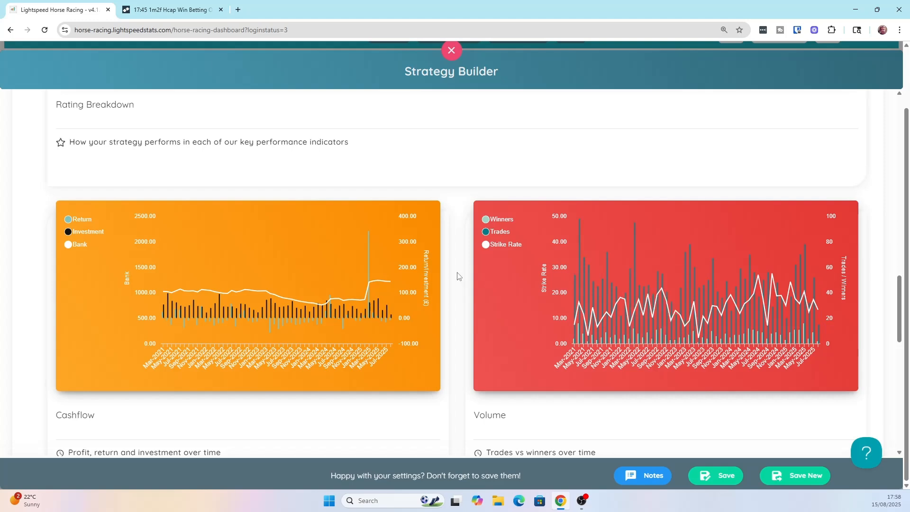
pyautogui.scroll(-1, 458, 276)
pyautogui.scroll(-3, 459, 276)
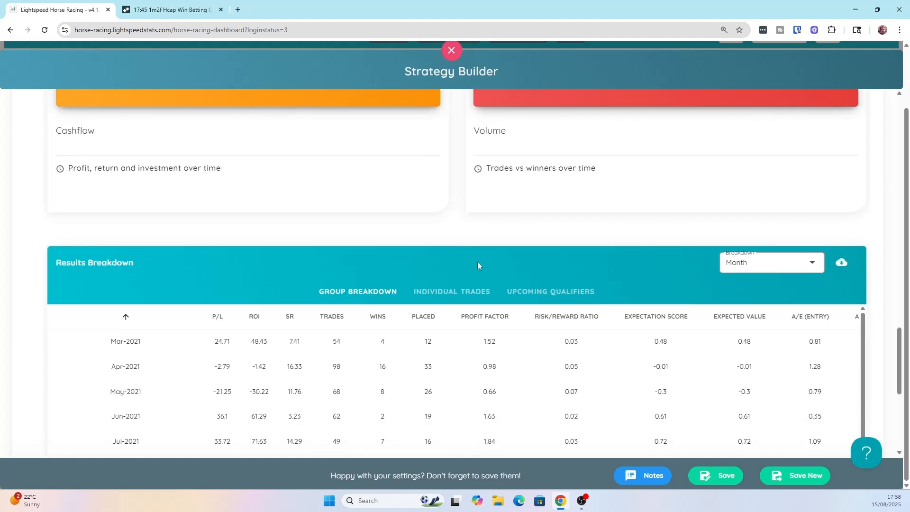
pyautogui.scroll(-2, 477, 265)
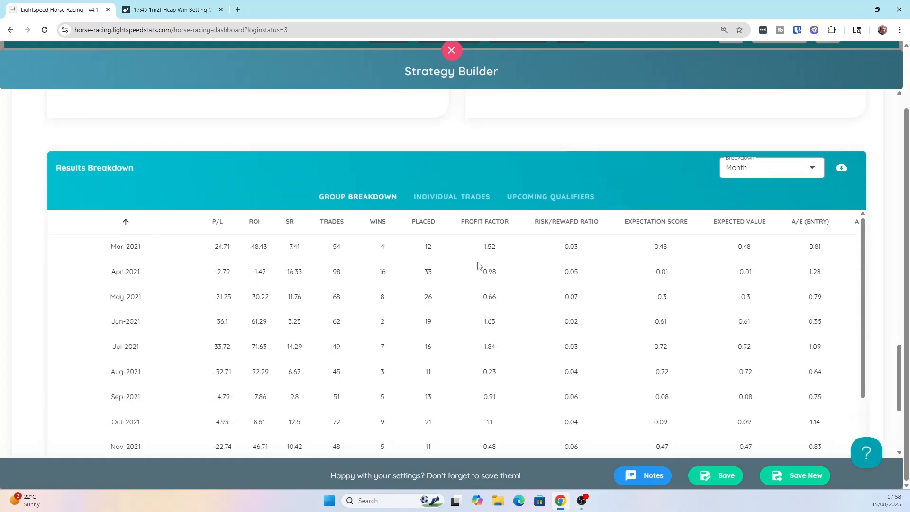
pyautogui.scroll(5, 537, 142)
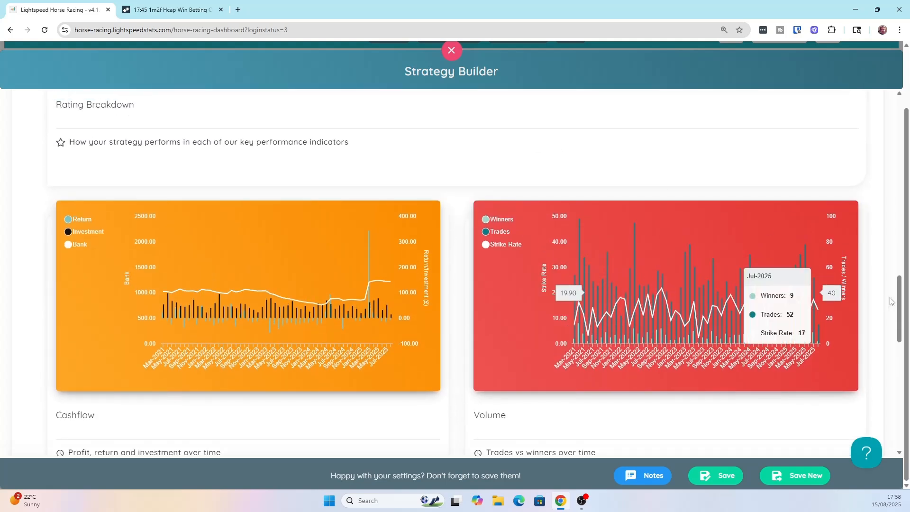
pyautogui.scroll(2, 889, 301)
pyautogui.scroll(4, 890, 302)
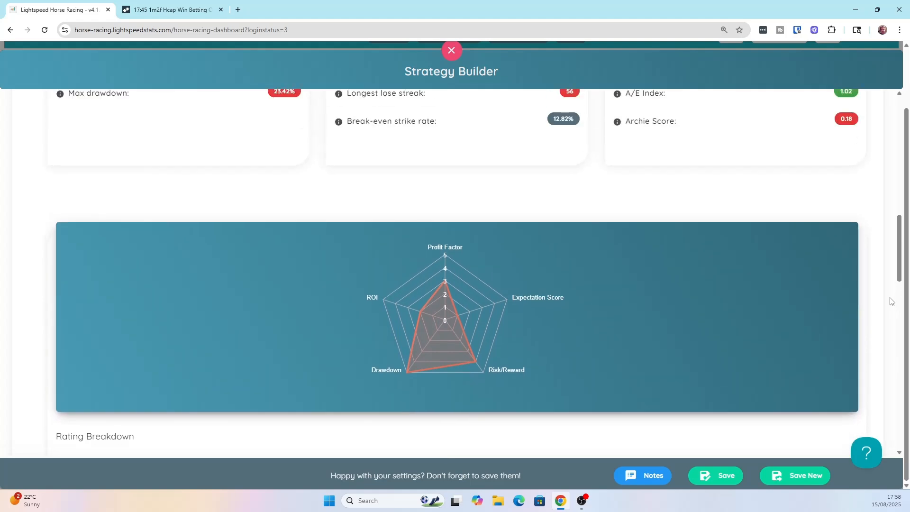
pyautogui.scroll(-6, 894, 301)
pyautogui.scroll(-5, 899, 300)
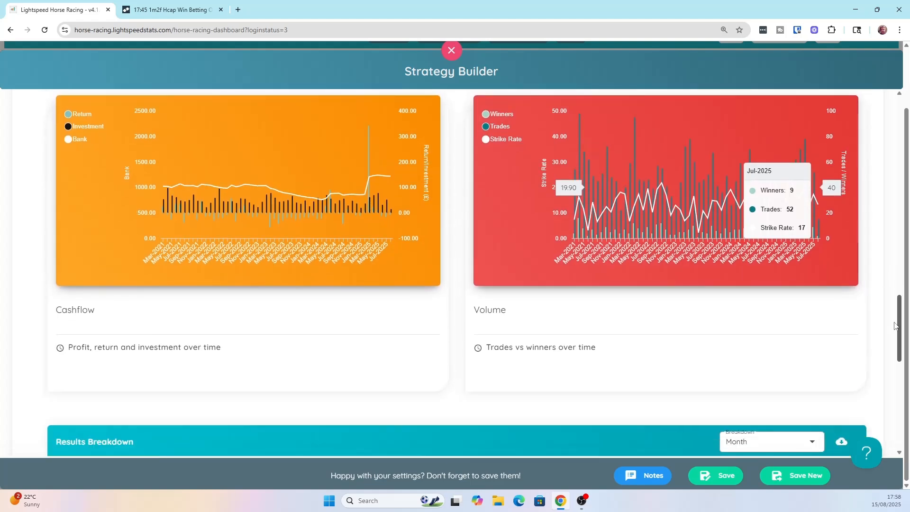
pyautogui.scroll(3, 892, 314)
pyautogui.moveTo(893, 314); pyautogui.dragTo(906, 185)
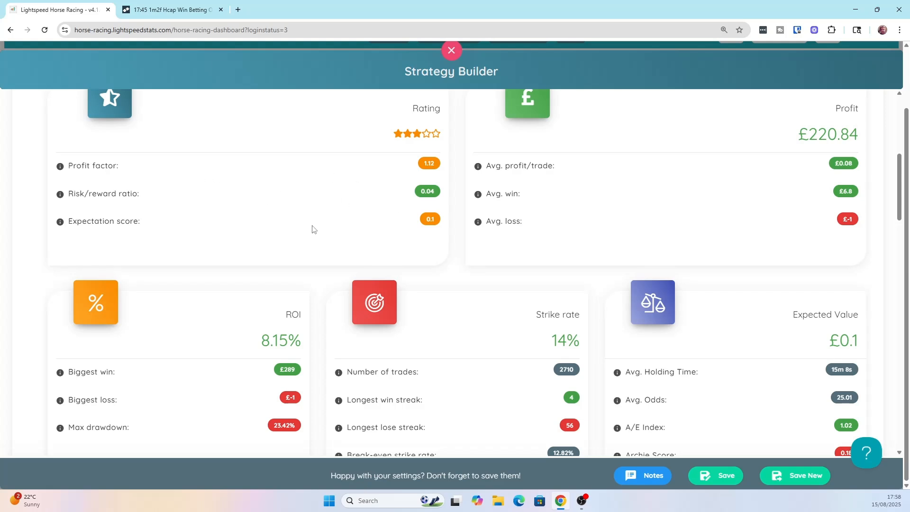
# Step: Examine the biggest win, max drawdown and longest lose streak, highlighting each value in the results summary
pyautogui.scroll(-3, 310, 227)
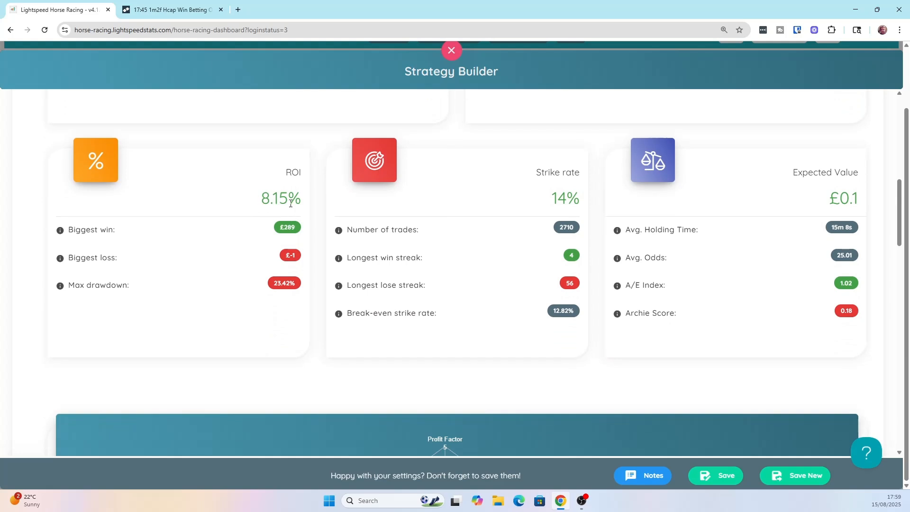
pyautogui.moveTo(279, 228); pyautogui.dragTo(299, 230)
pyautogui.click(299, 229)
pyautogui.moveTo(282, 284); pyautogui.dragTo(288, 290)
pyautogui.click(288, 290)
pyautogui.moveTo(566, 284); pyautogui.dragTo(578, 287)
# Step: Read the explanations of the A/E Index and the Archie Score, closing each one when finished
pyautogui.click(616, 287)
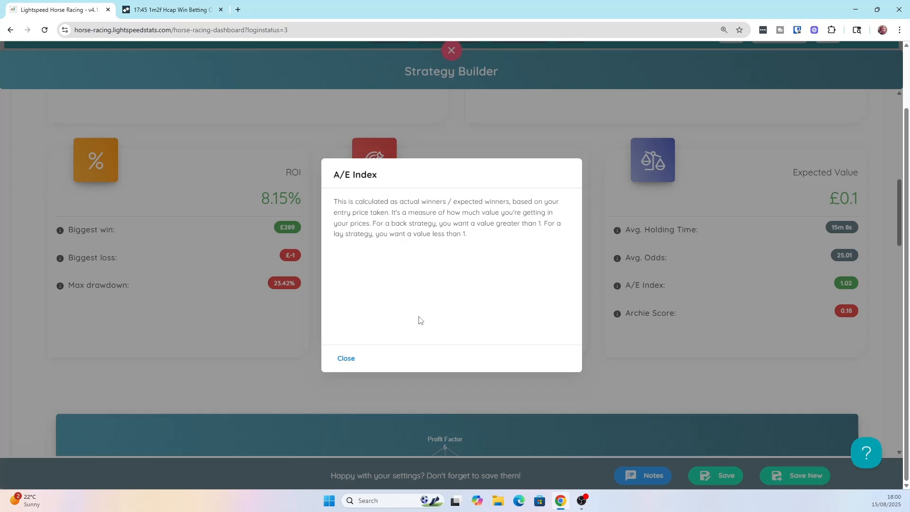
pyautogui.click(348, 360)
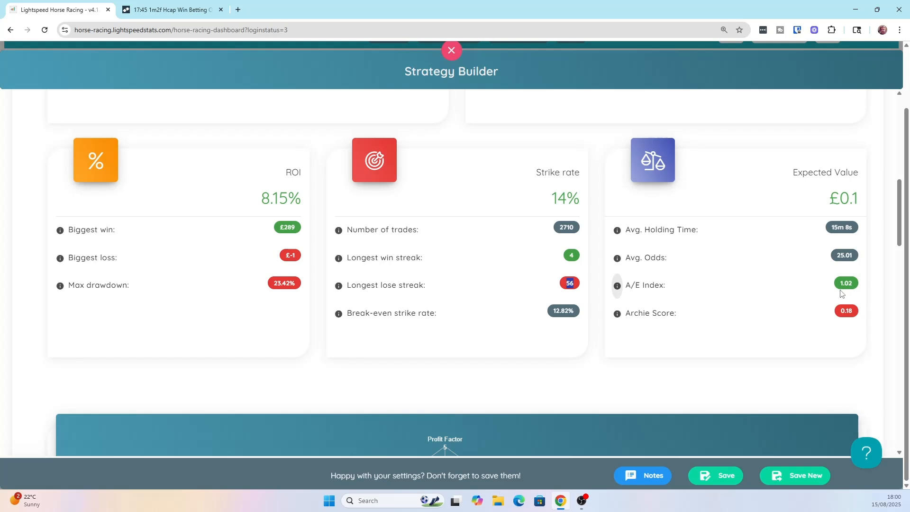
pyautogui.click(617, 314)
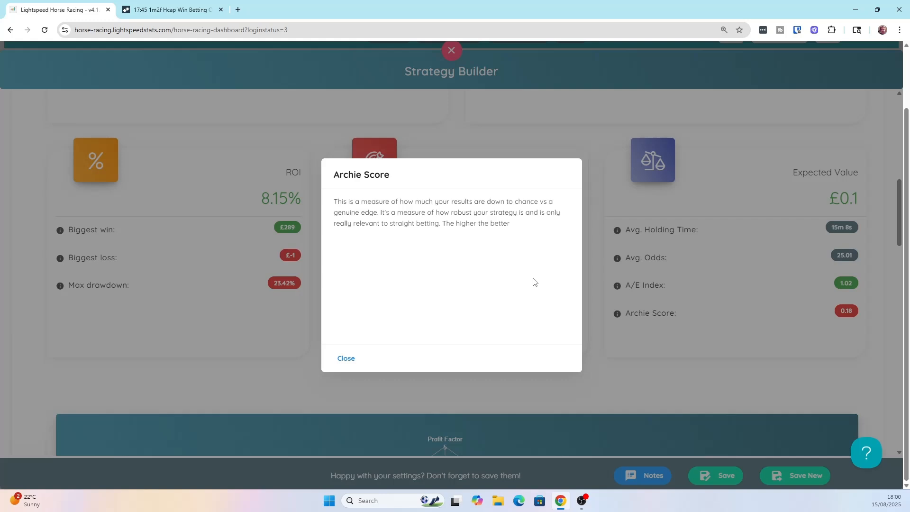
pyautogui.click(346, 358)
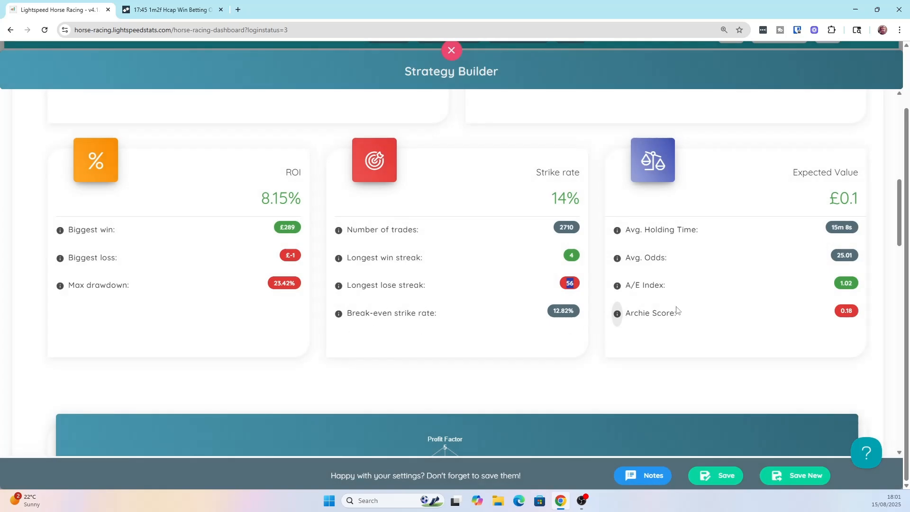
# Step: Look over the performance charts and summary metrics again and close the Strategy Builder
pyautogui.scroll(-9, 676, 310)
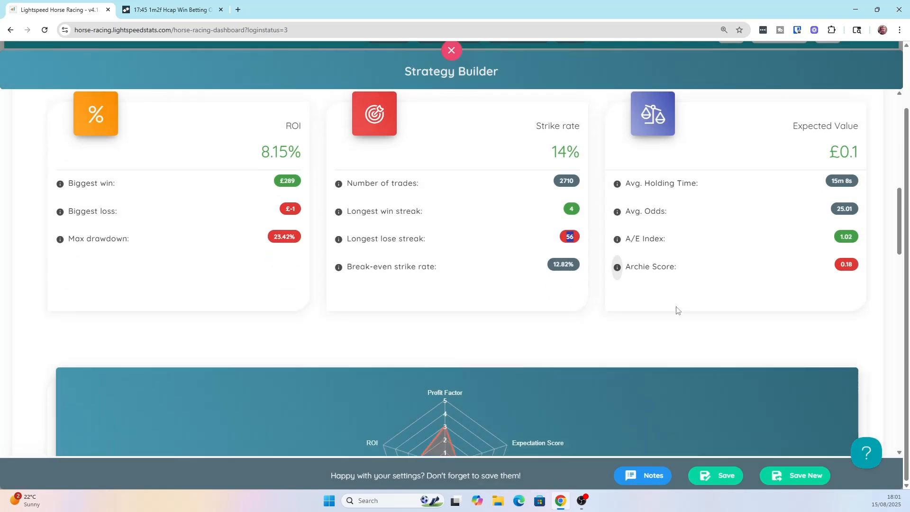
pyautogui.scroll(-3, 675, 310)
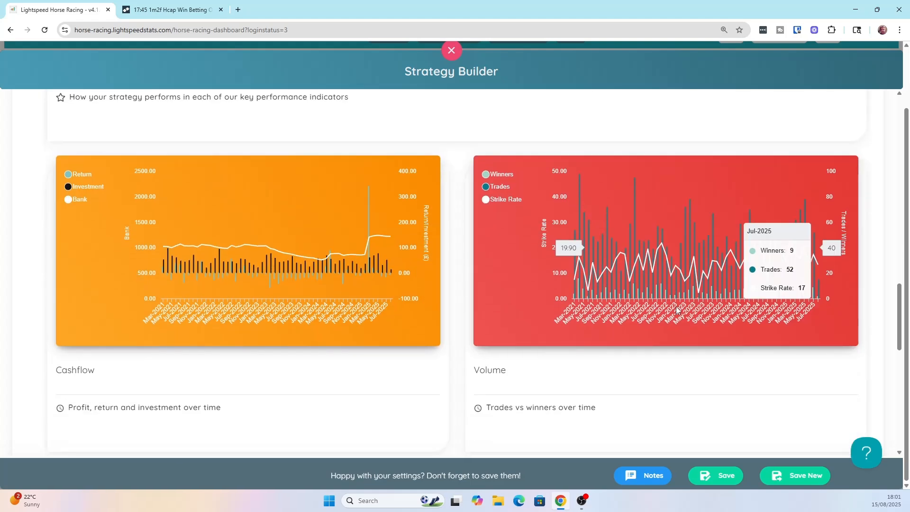
pyautogui.scroll(-3, 698, 376)
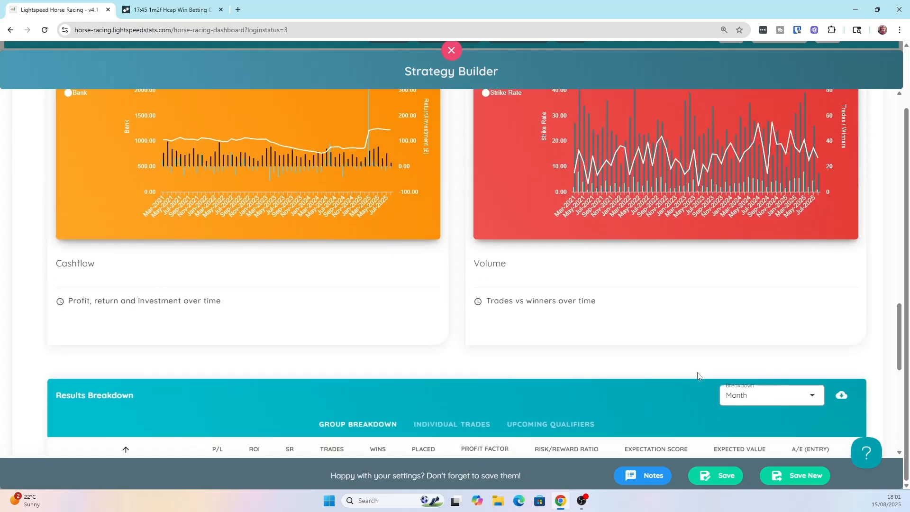
pyautogui.scroll(20, 698, 376)
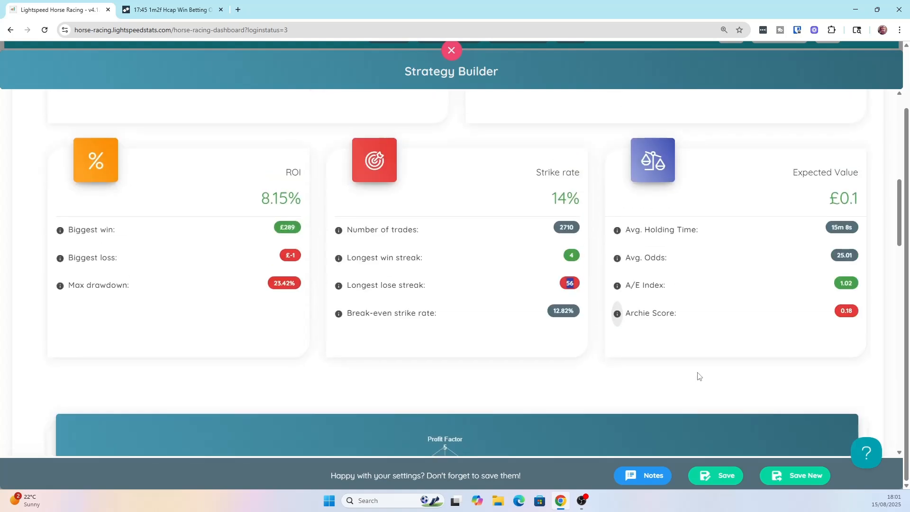
pyautogui.scroll(1, 697, 376)
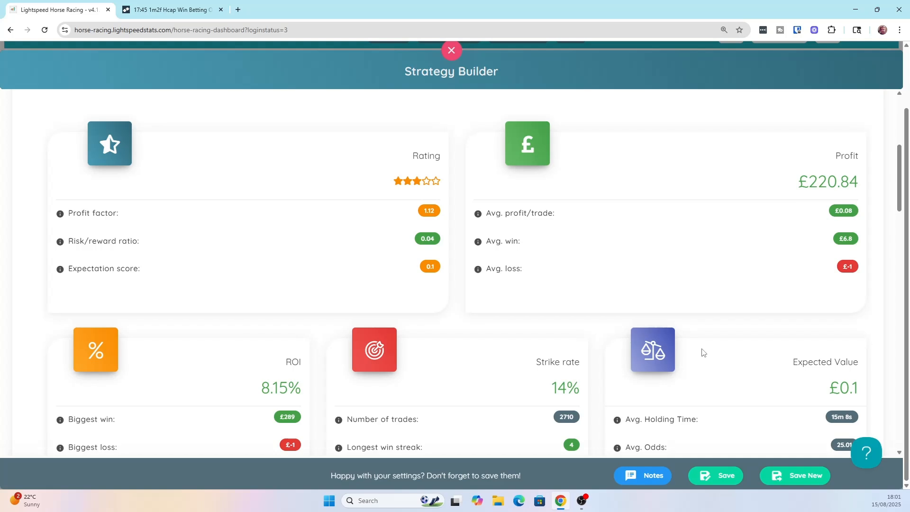
pyautogui.scroll(5, 463, 217)
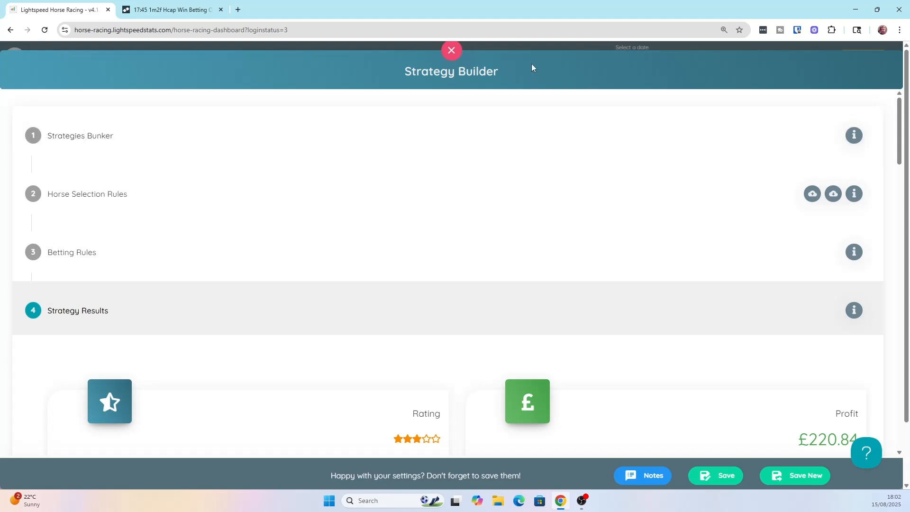
pyautogui.click(452, 50)
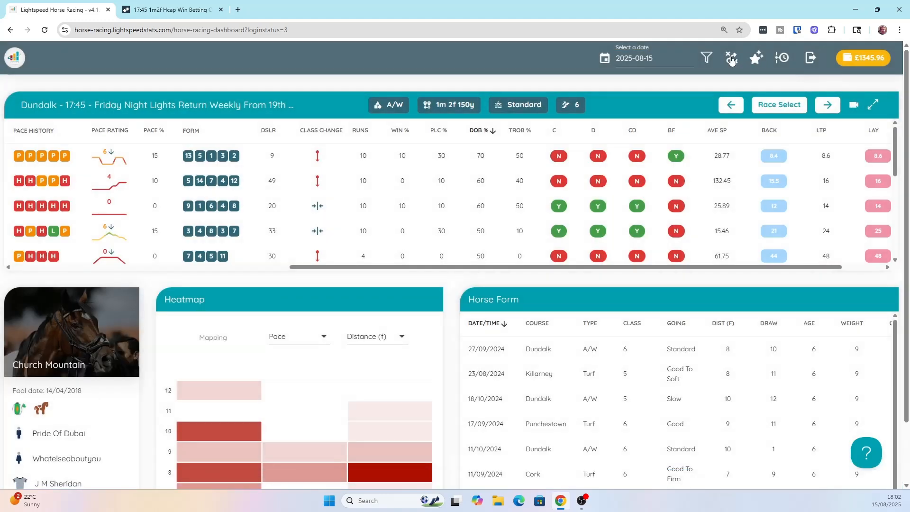